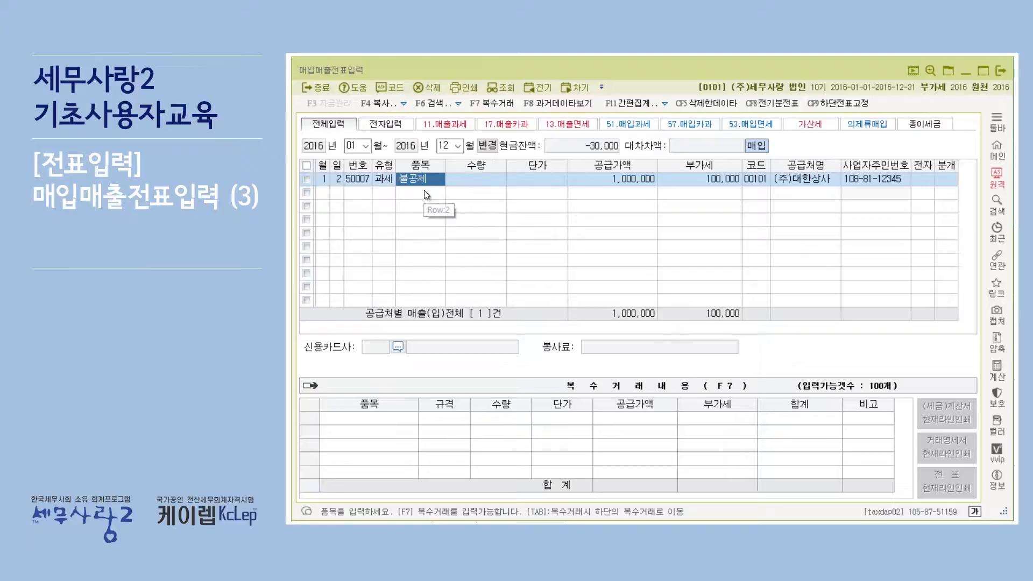
- Change the item name of the January 2 taxable entry to 과세물품
left_click(492, 182)
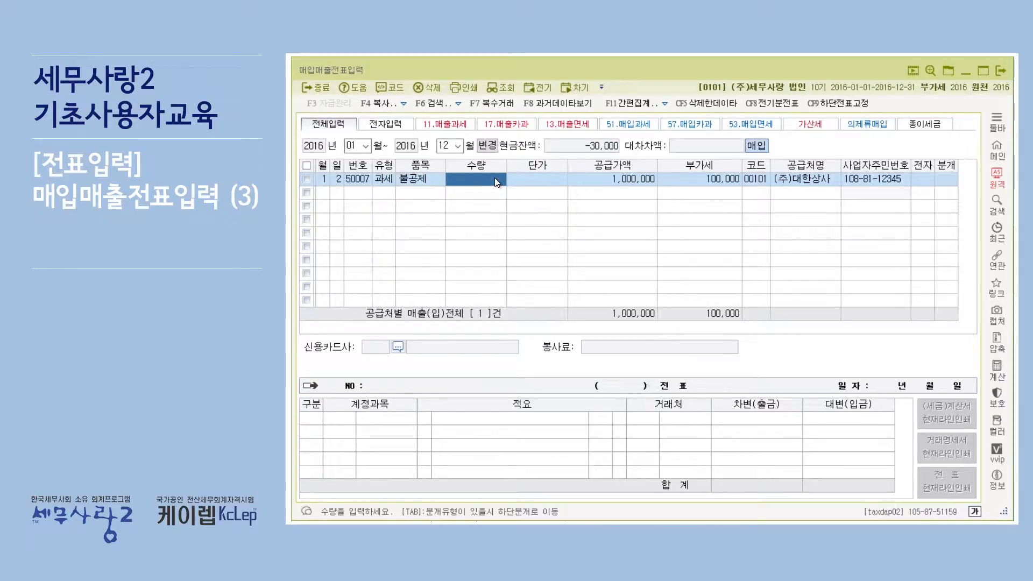
left_click(426, 186)
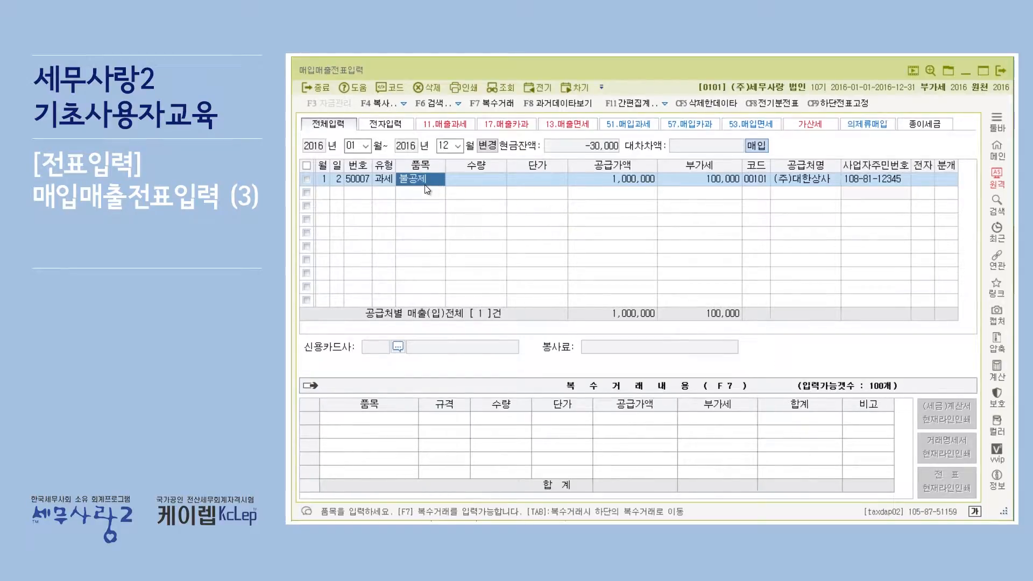
type("과세불")
type("품")
key("Return")
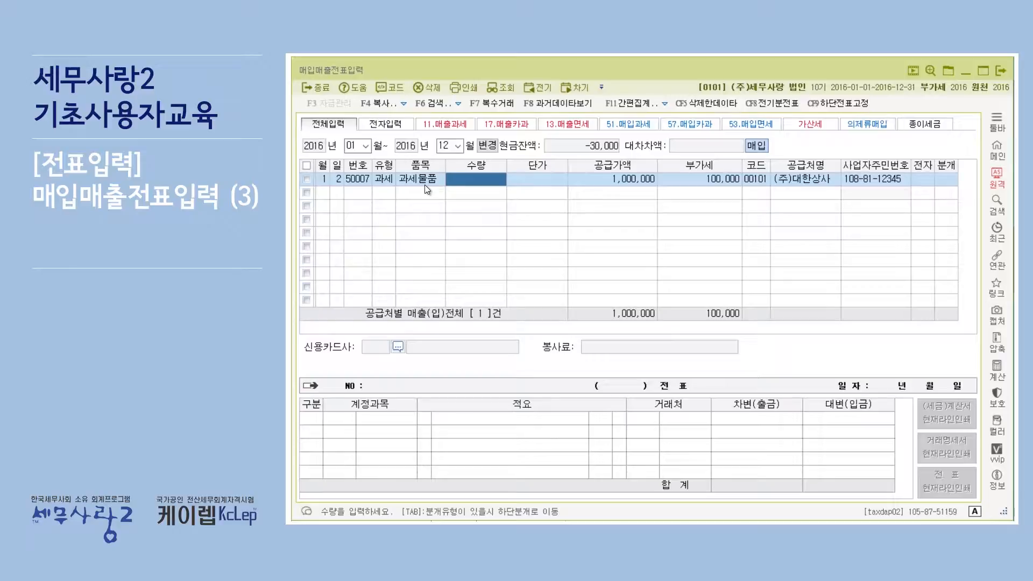
- Set the entry's quantity to 1,000 and its unit price to 10,000
type("1000")
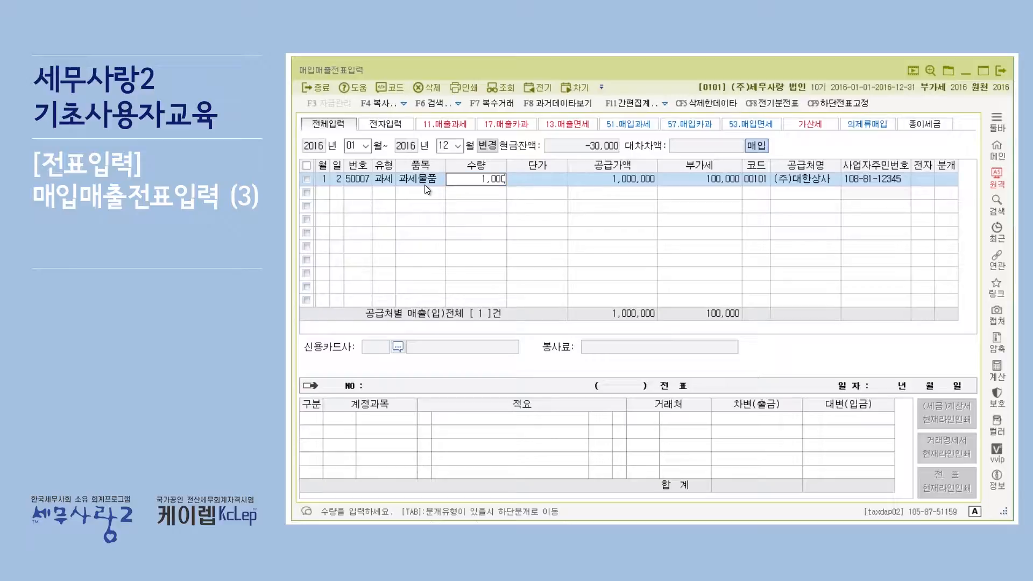
key("Return")
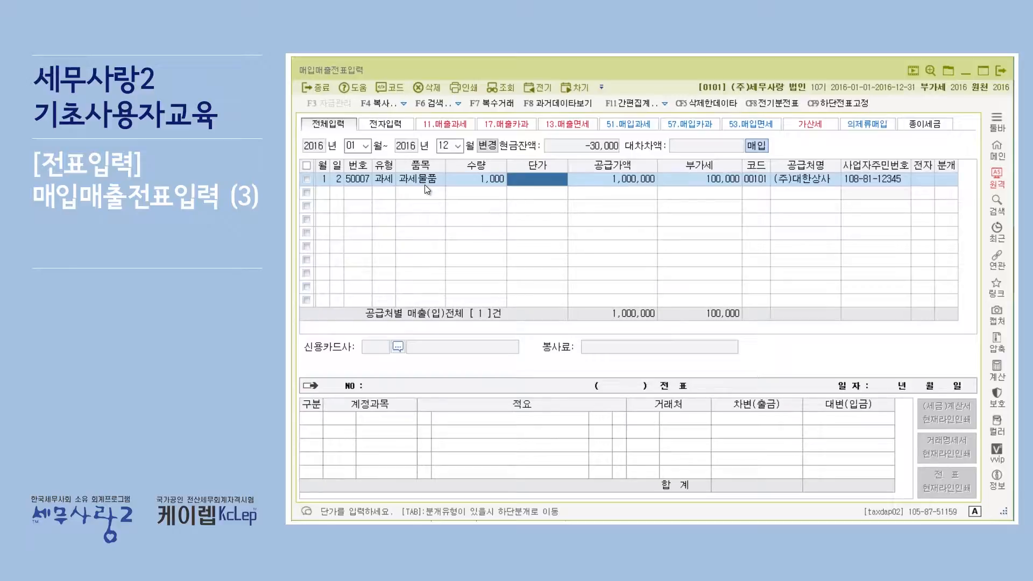
type("10")
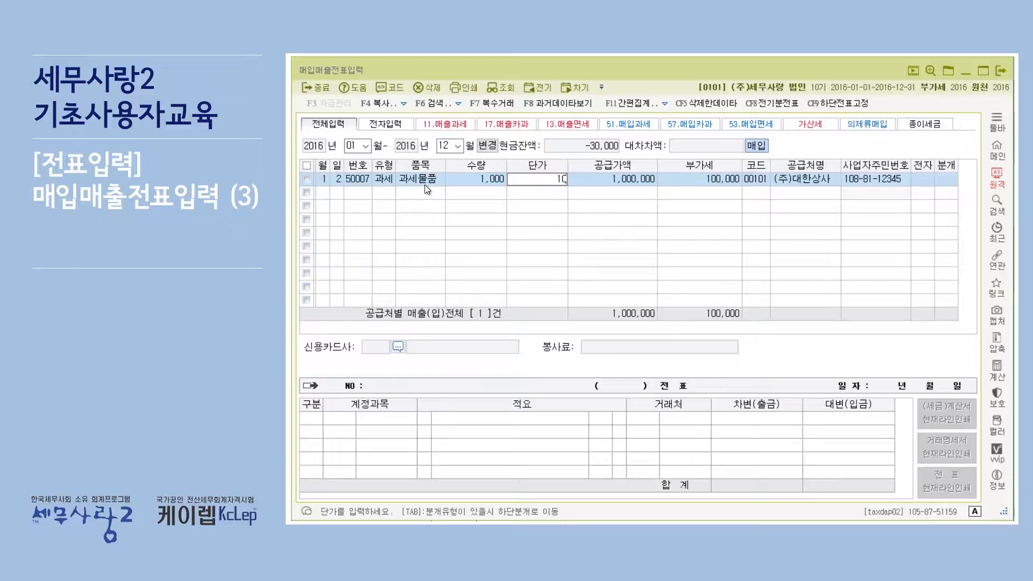
type(",000")
key("Return")
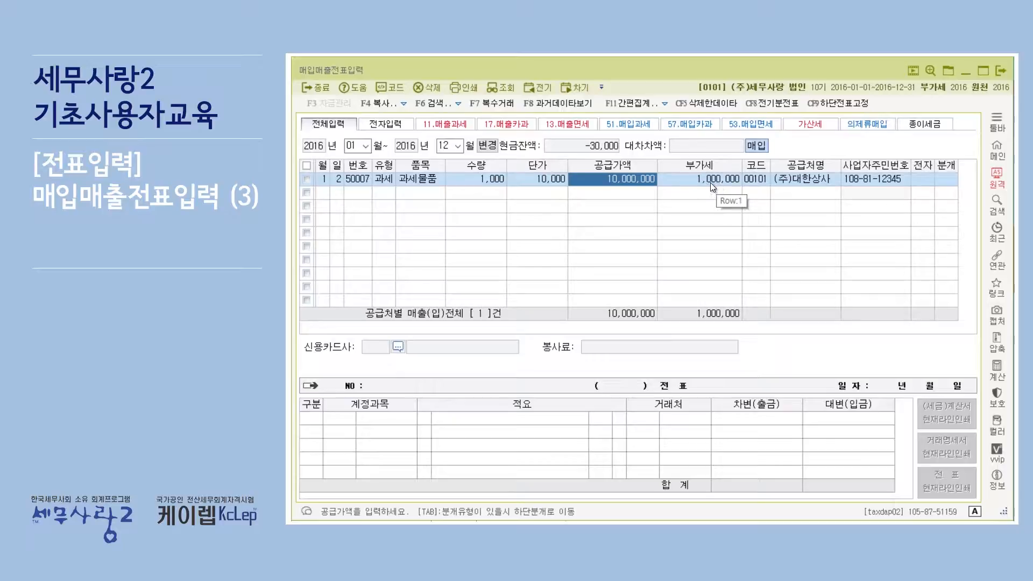
- Examine the supply amount and VAT calculated for the 과세물품 entry
left_click(661, 178)
left_click(641, 179)
left_click(699, 179)
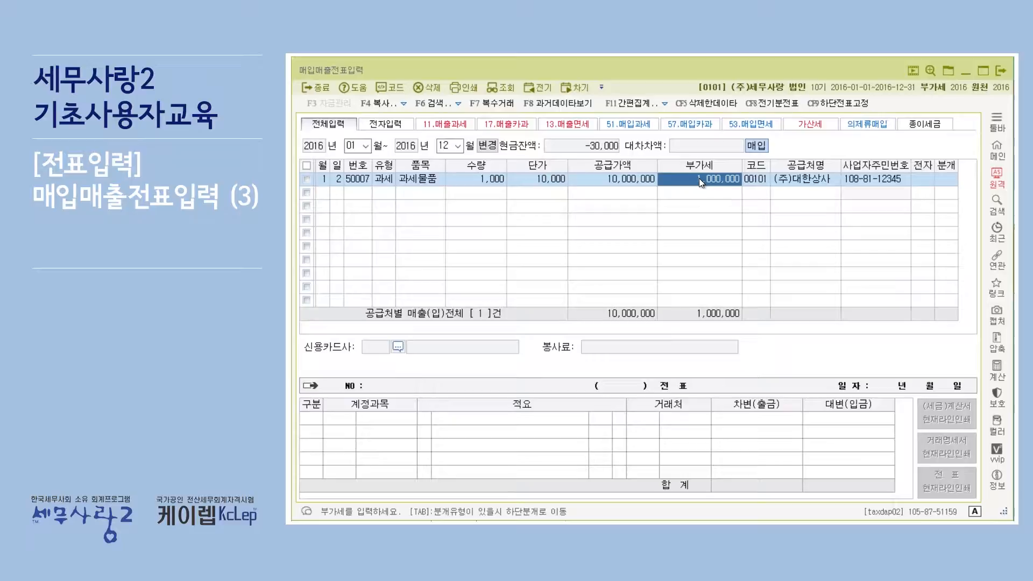
left_click(625, 179)
- Review the accounting (회계) settings in 환경등록, such as VAT inclusion, and return to the purchase/sales voucher entry
left_click(1001, 71)
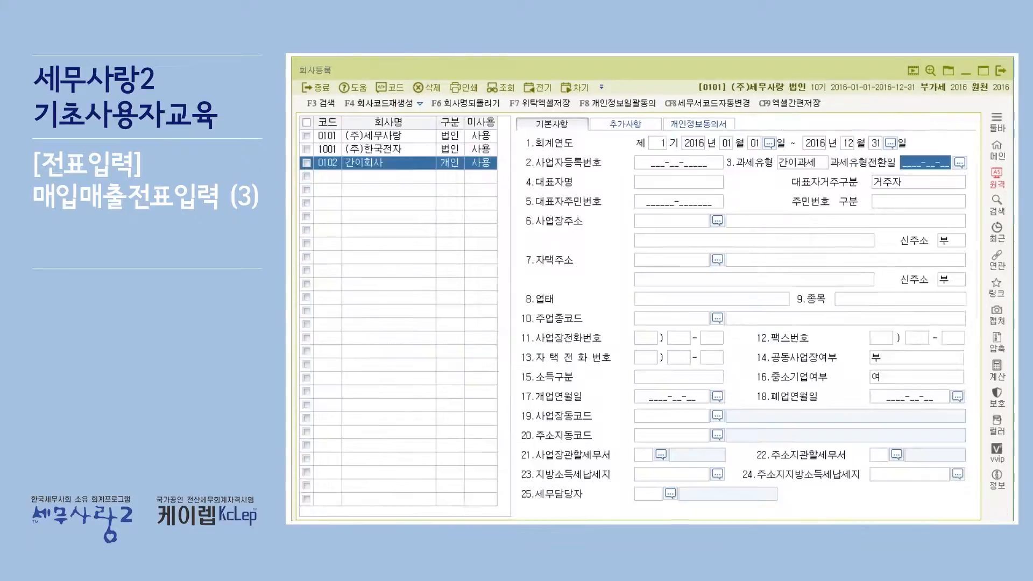
left_click(1003, 68)
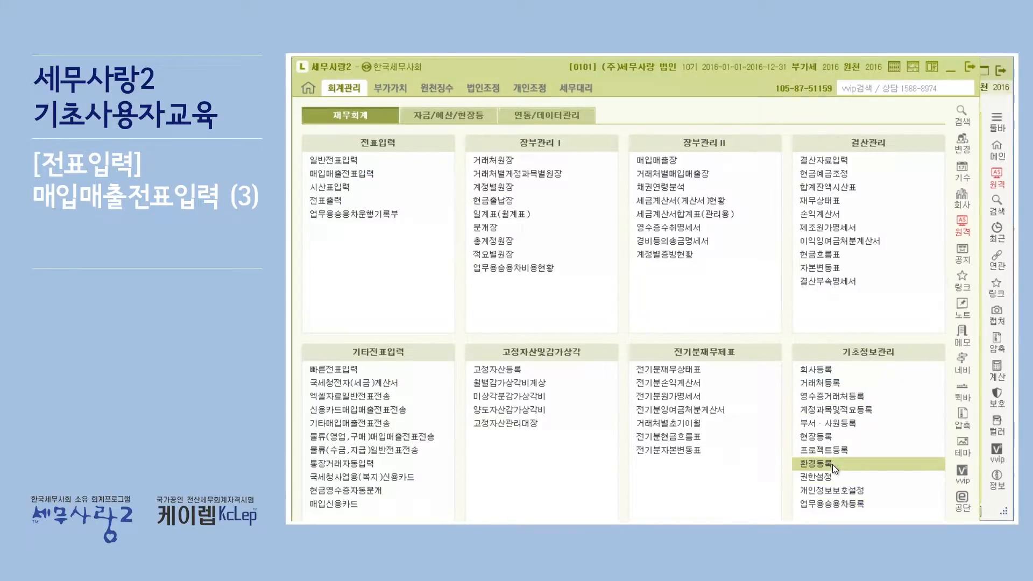
left_click(832, 464)
left_click(353, 129)
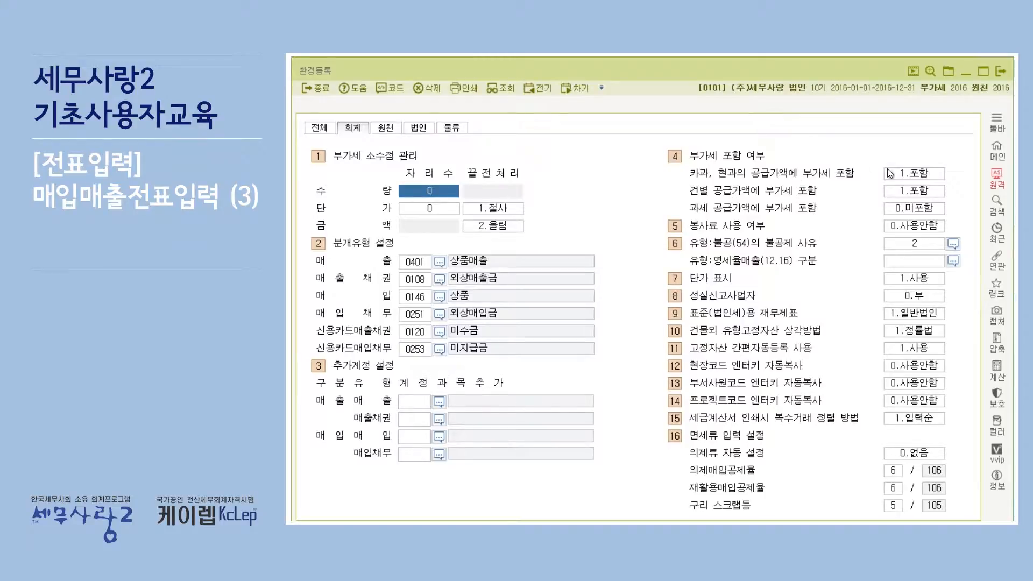
left_click(1005, 71)
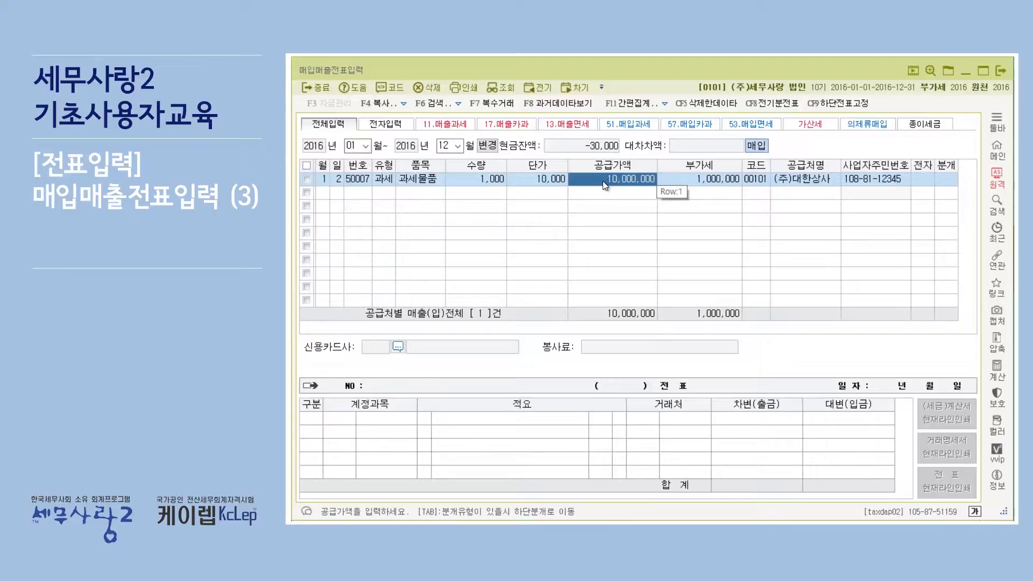
- Look up the registered business partners for the entry's supplier code and close the list without choosing one
left_click(721, 181)
left_click(768, 178)
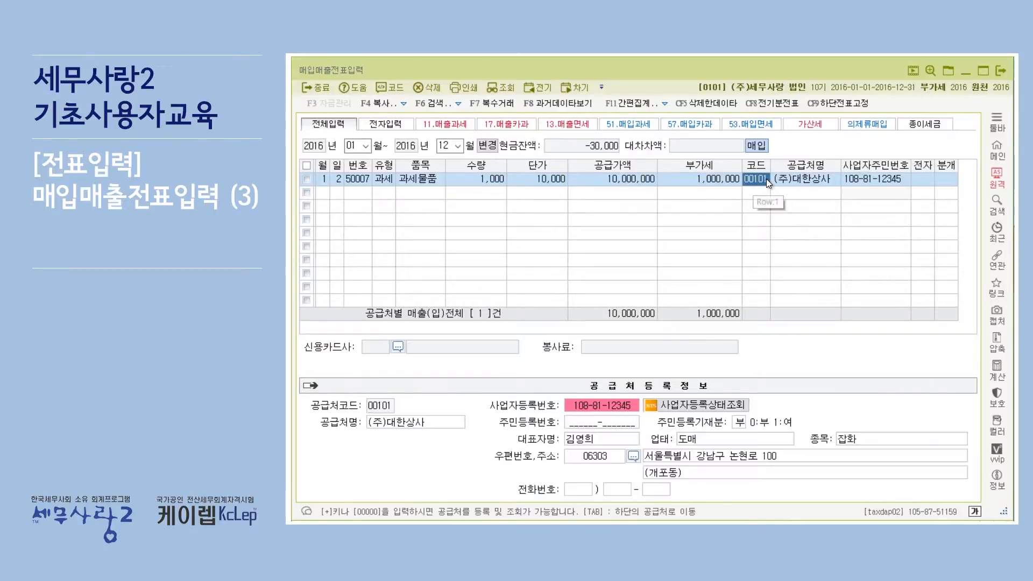
key("F2")
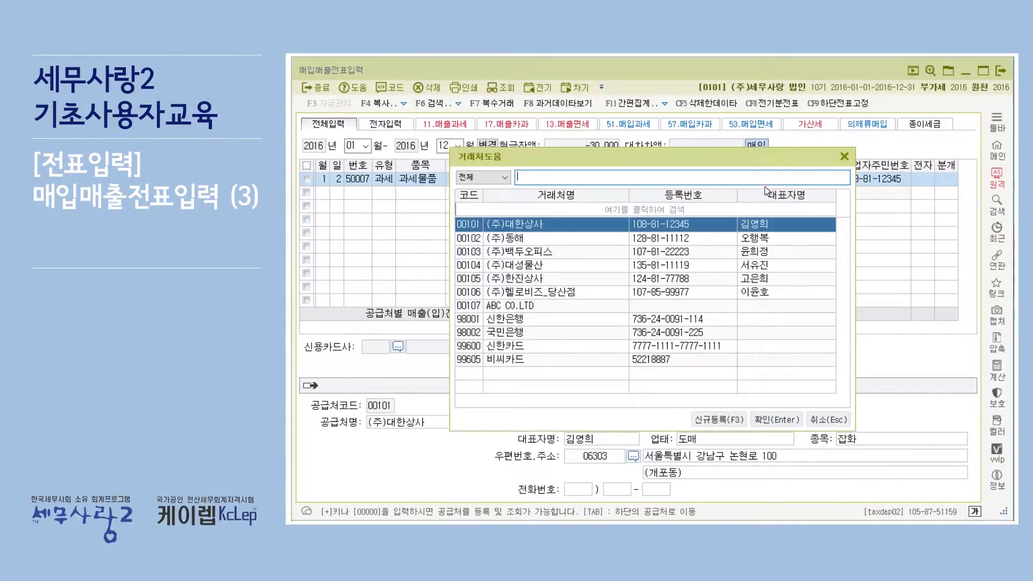
left_click(844, 157)
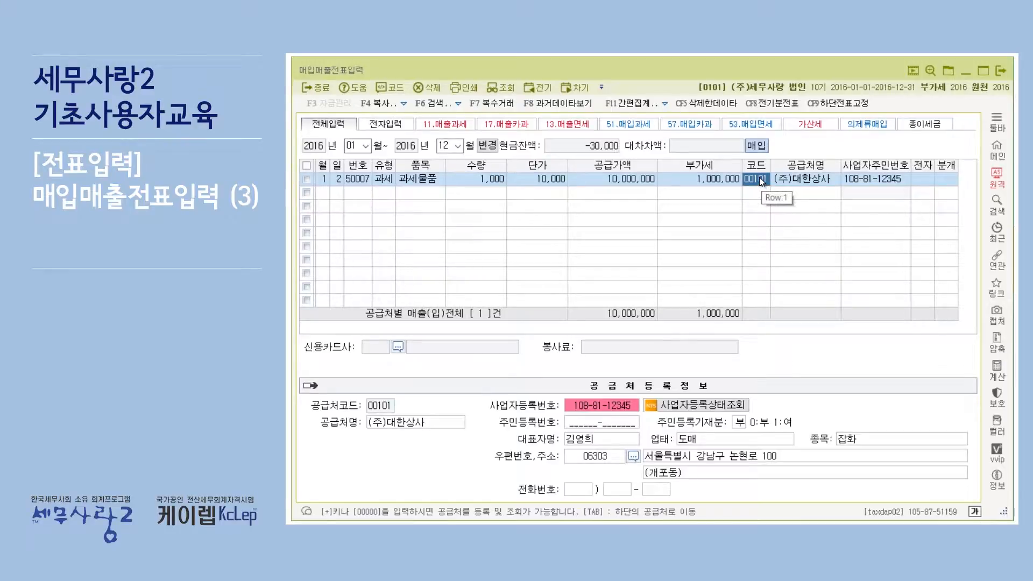
- Set the entry's supplier code to 00000
type("00000")
key("Return")
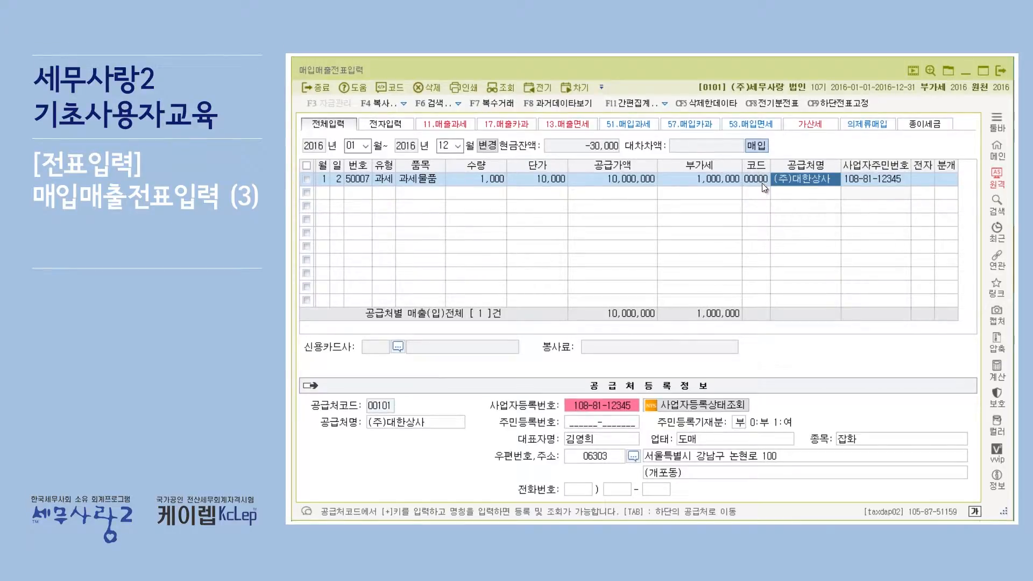
left_click(760, 176)
type("00000")
left_click(760, 179)
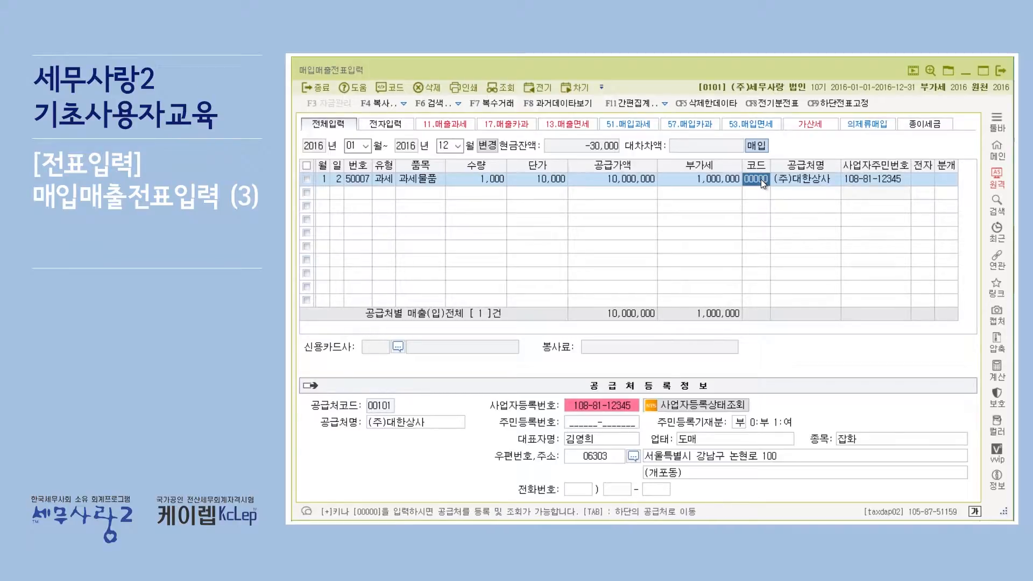
key("Return")
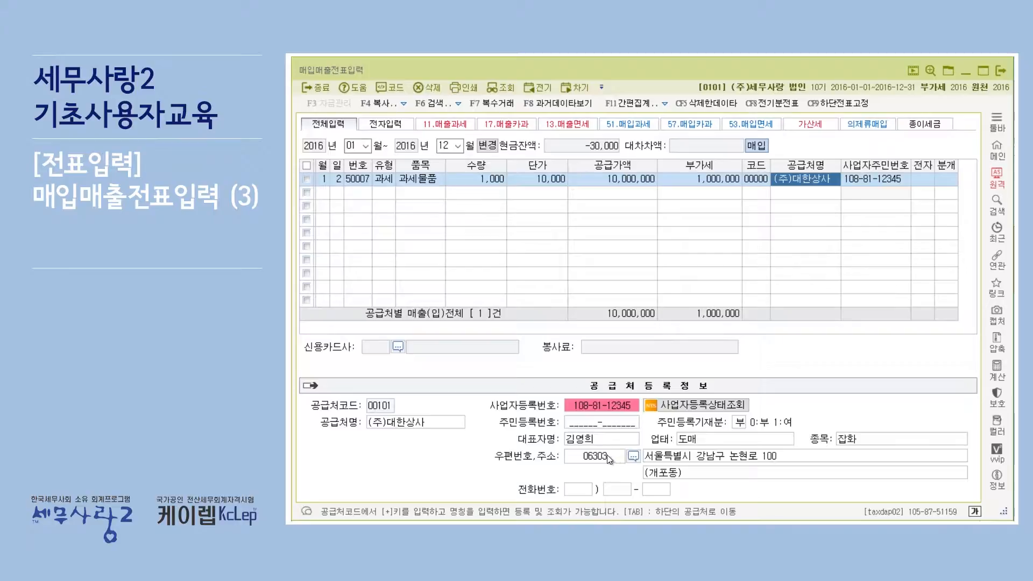
- Examine the supplier's business type, item, address and name fields in the supplier registration details
left_click(717, 438)
left_click(899, 437)
left_click(837, 458)
left_click(753, 473)
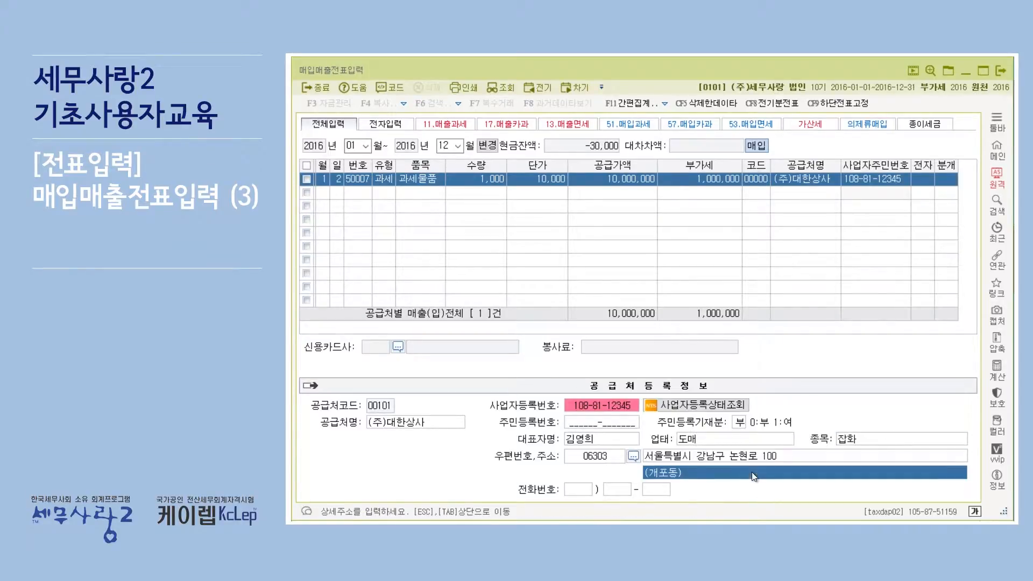
left_click(442, 422)
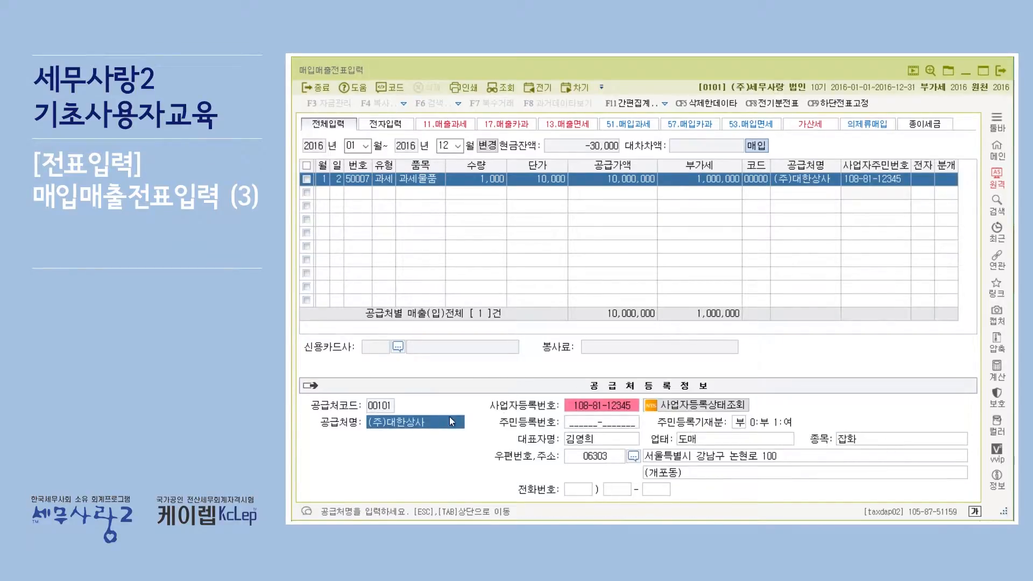
- Browse the partner lookup for the supplier code, highlight (주)동해, and close the list without choosing a partner
left_click(800, 181)
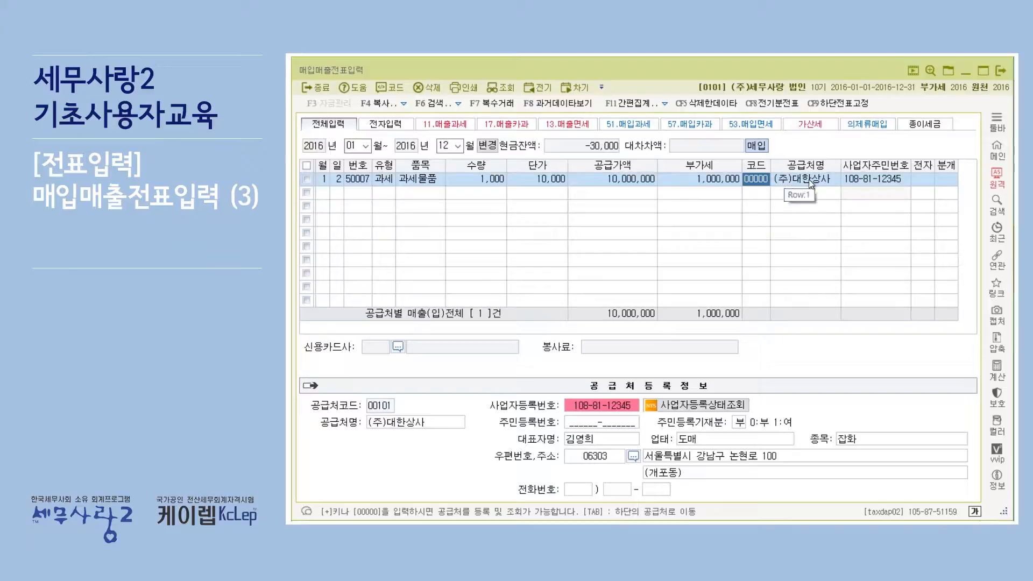
double_click(769, 185)
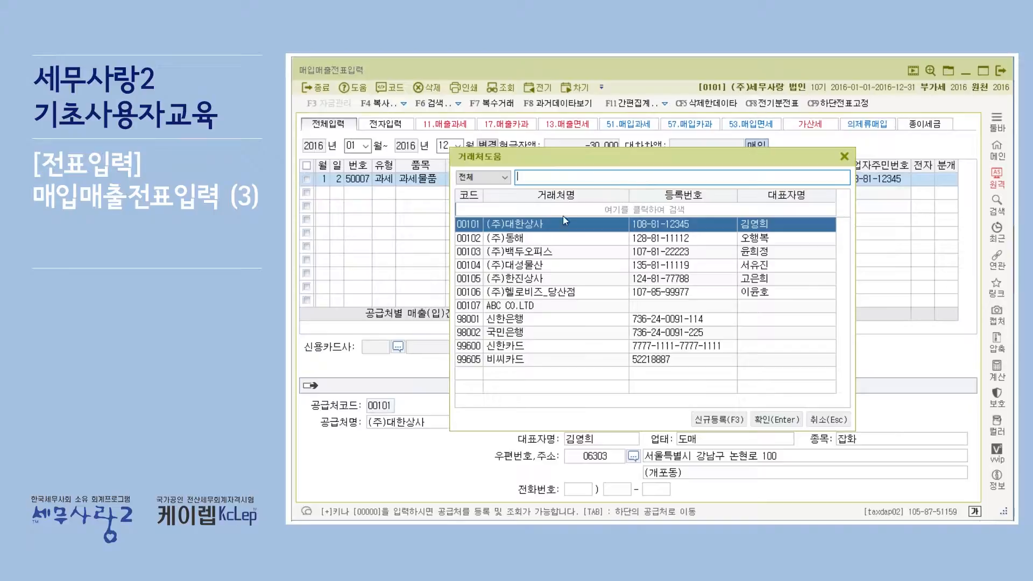
left_click(689, 238)
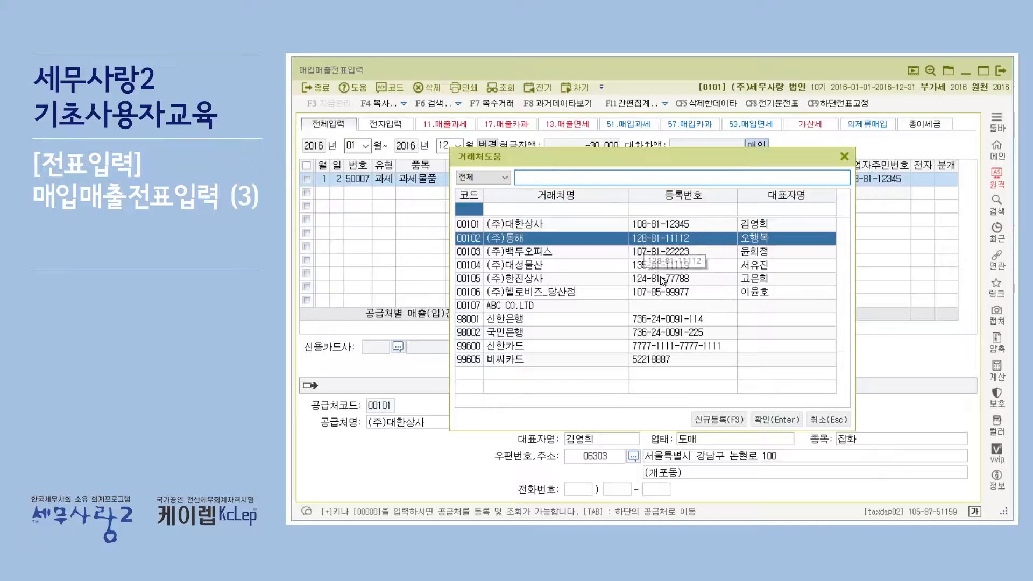
left_click(844, 157)
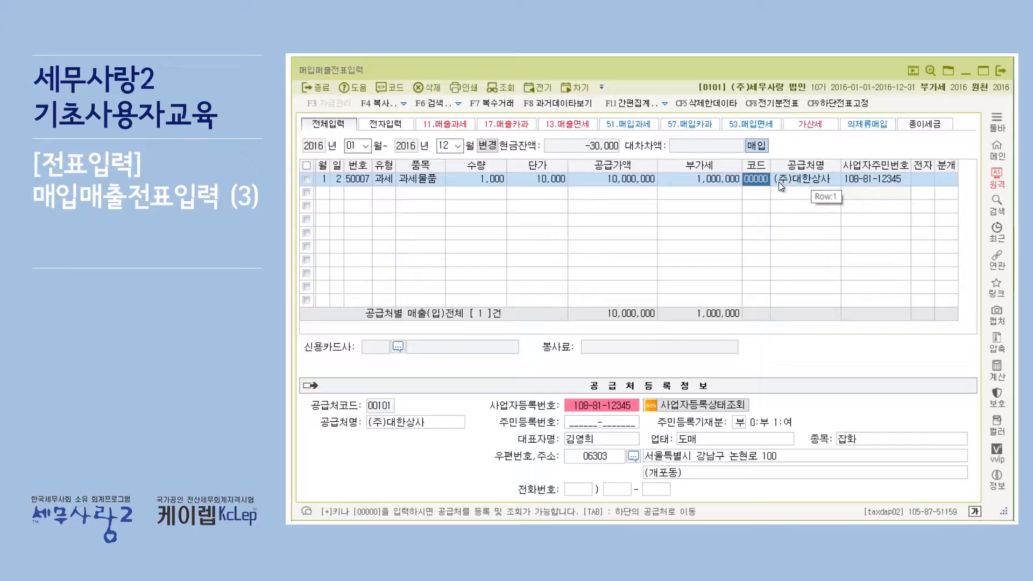
double_click(760, 182)
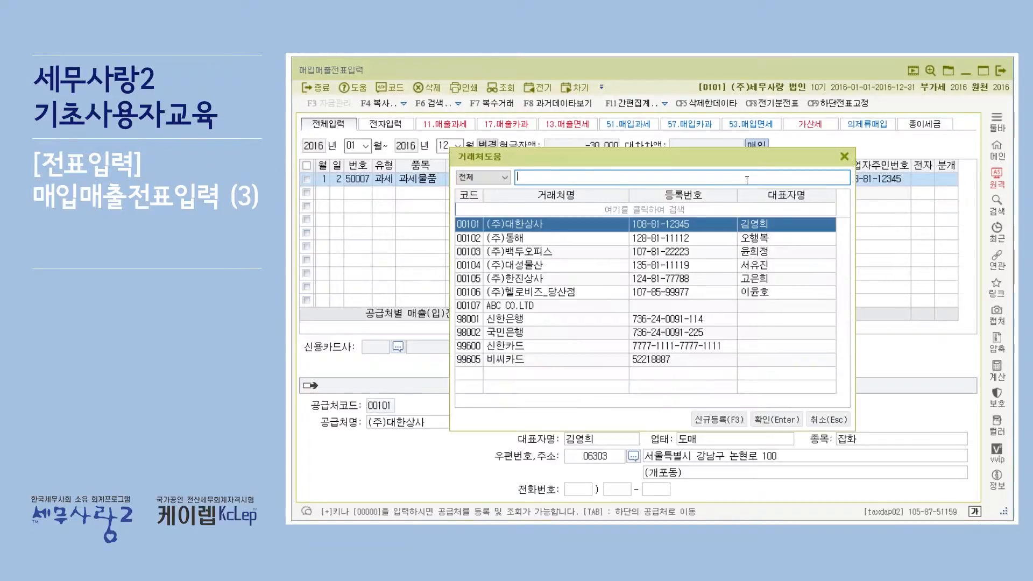
left_click(844, 156)
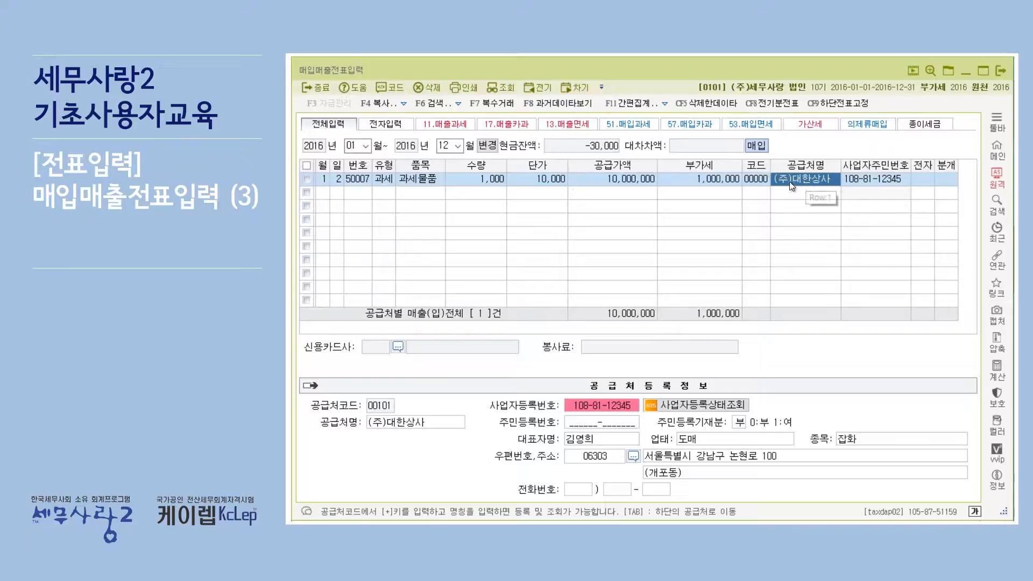
- Bring up the partner lookup again from the entry's supplier code and dismiss it without a selection
left_click(755, 179)
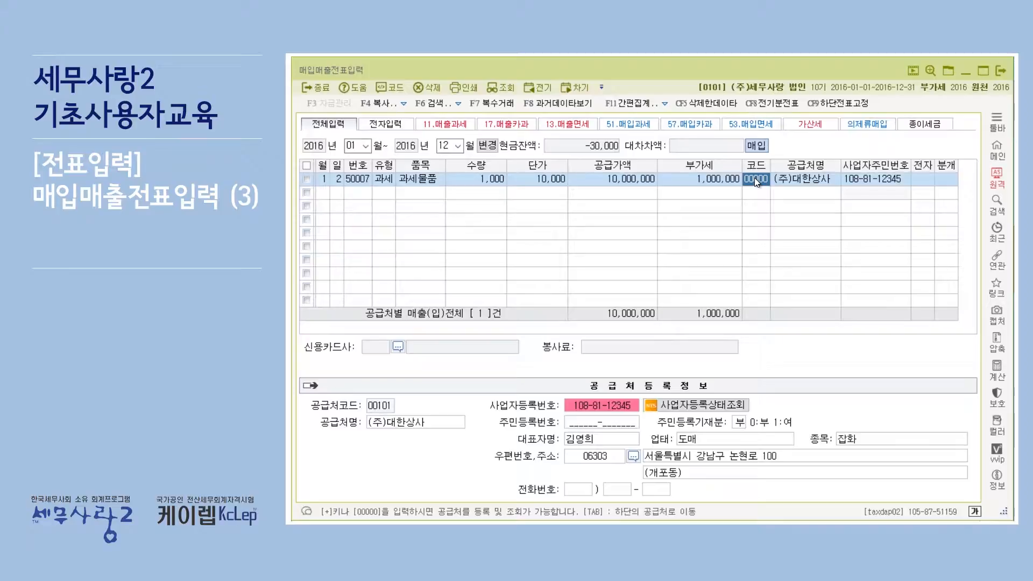
key("Return")
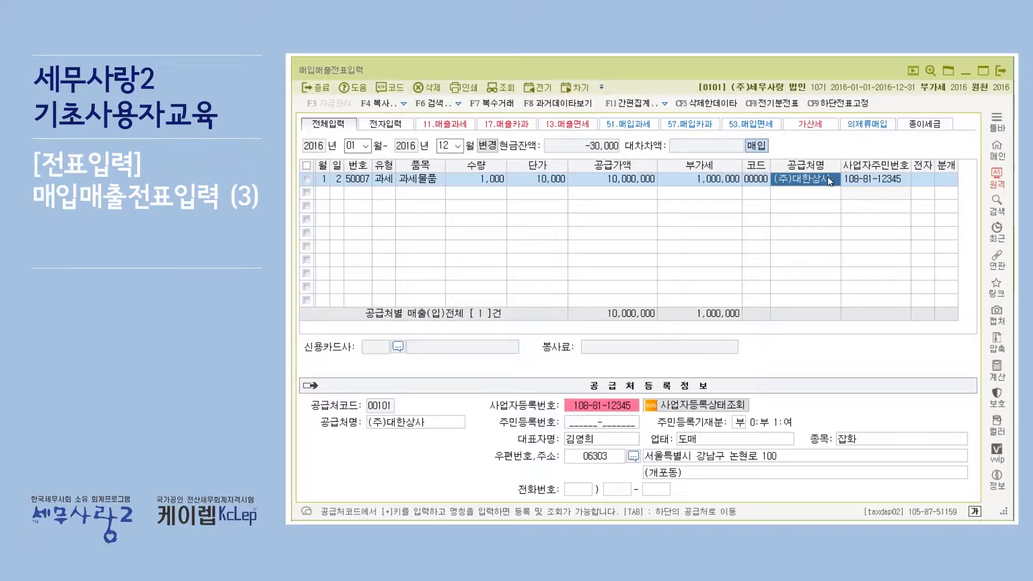
left_click(748, 180)
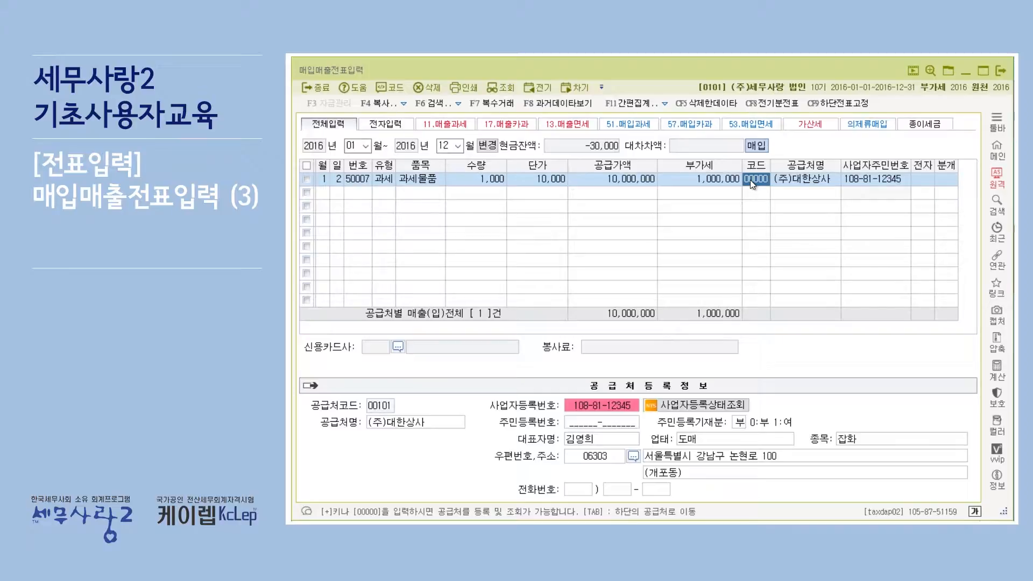
key("F2")
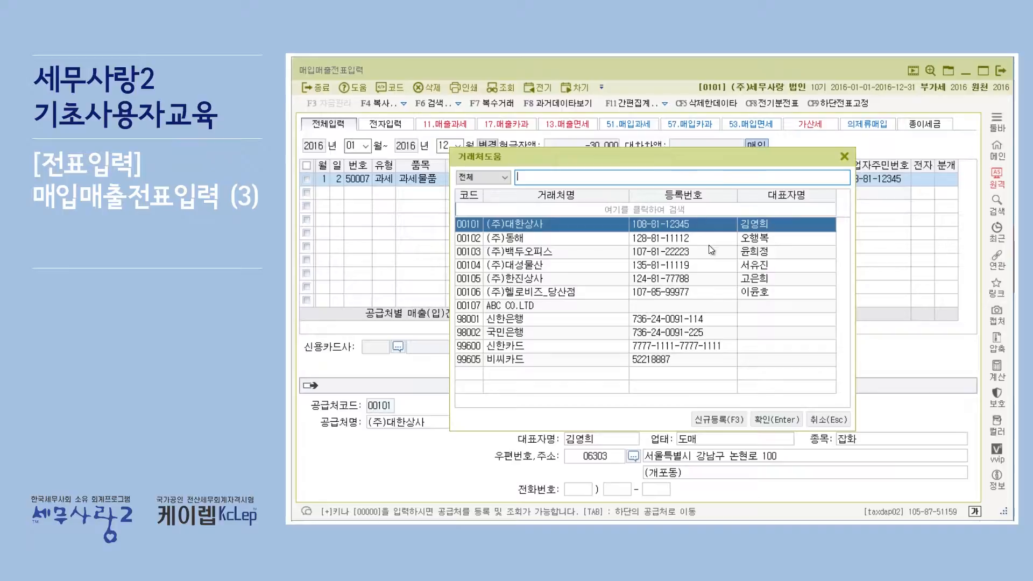
left_click(844, 157)
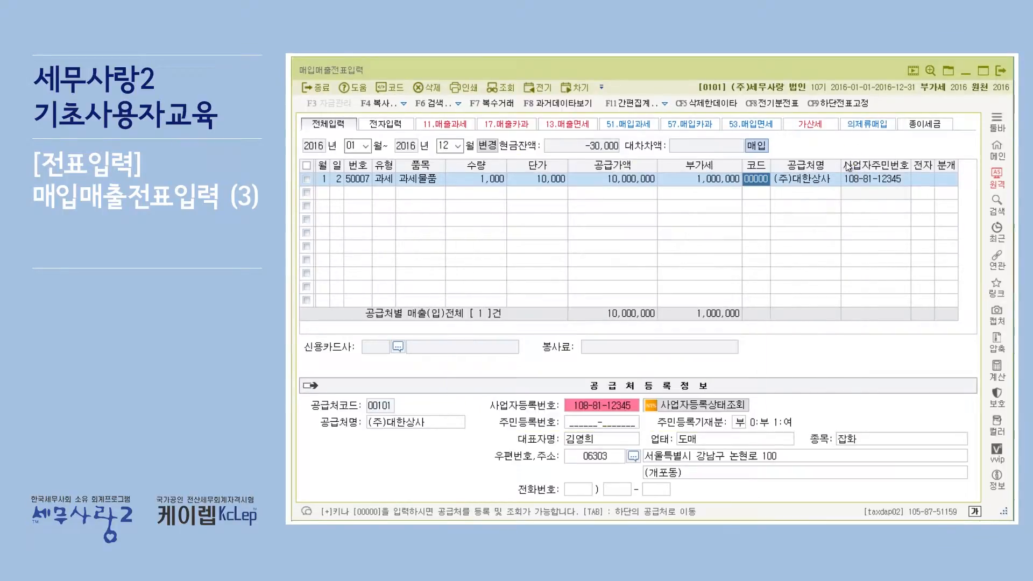
double_click(760, 178)
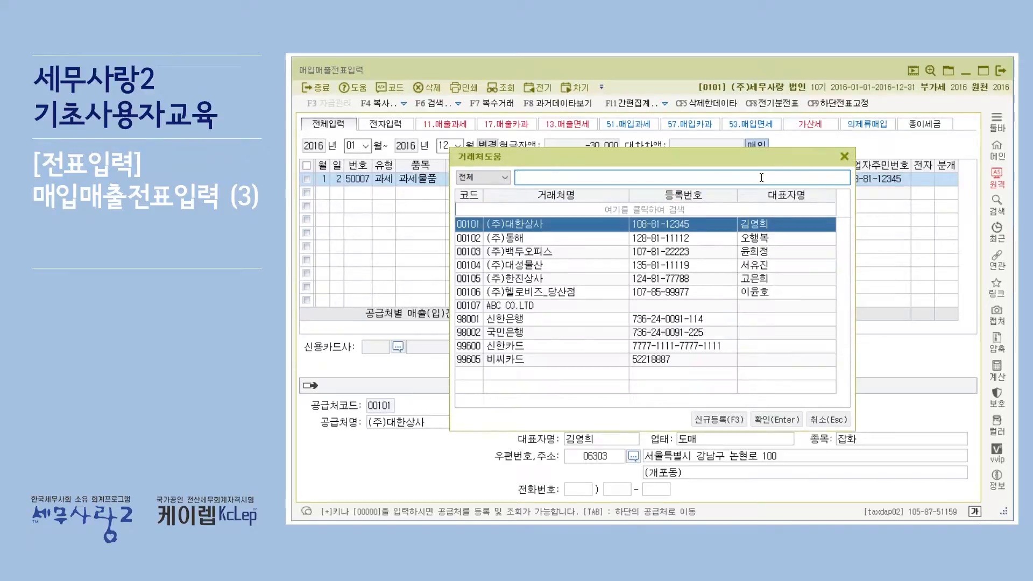
left_click(852, 156)
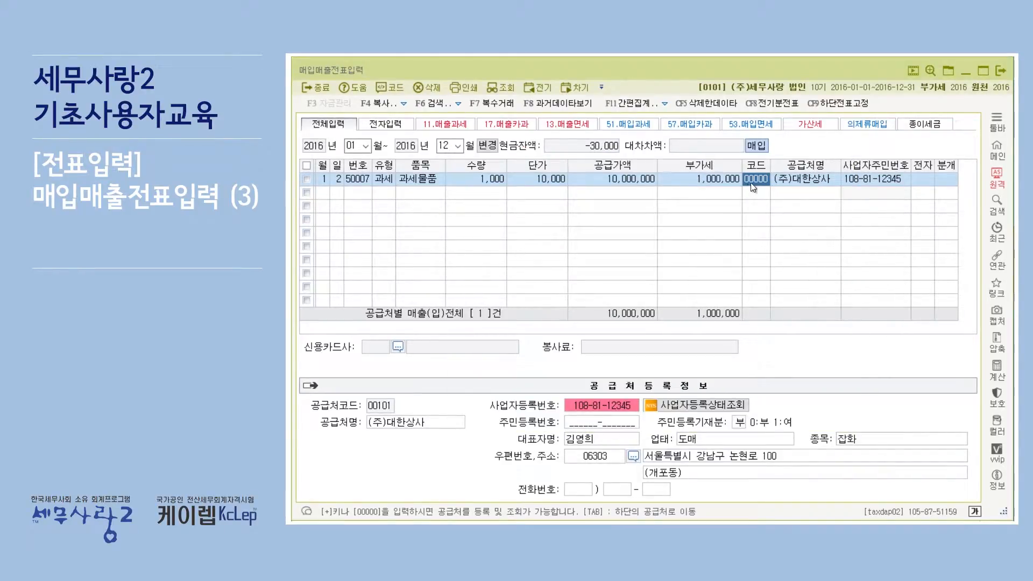
- Confirm the entry's supplier code and (주)대한상사 as supplier, continuing to the electronic invoice field
key("Return")
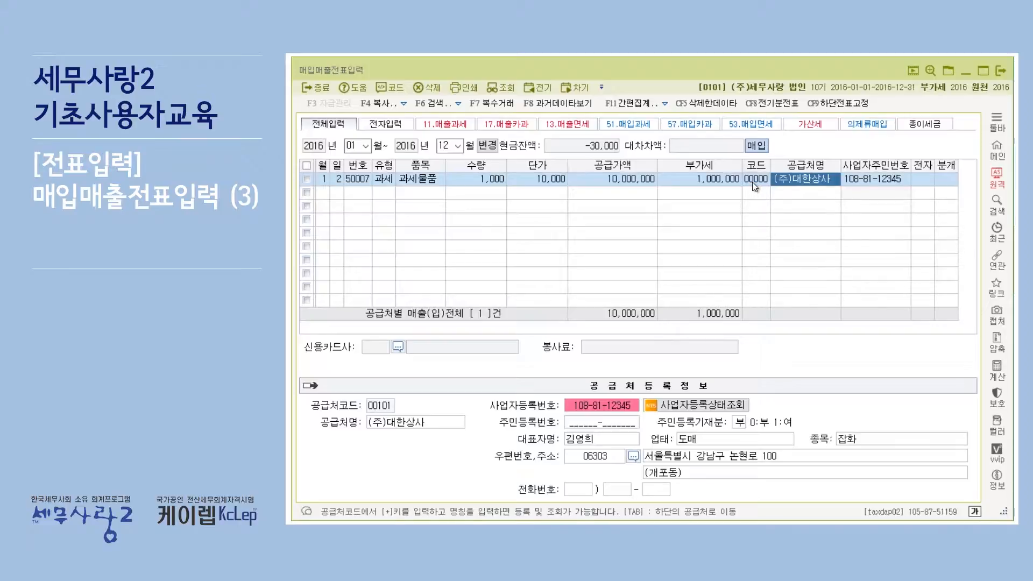
left_click(754, 181)
key("Return")
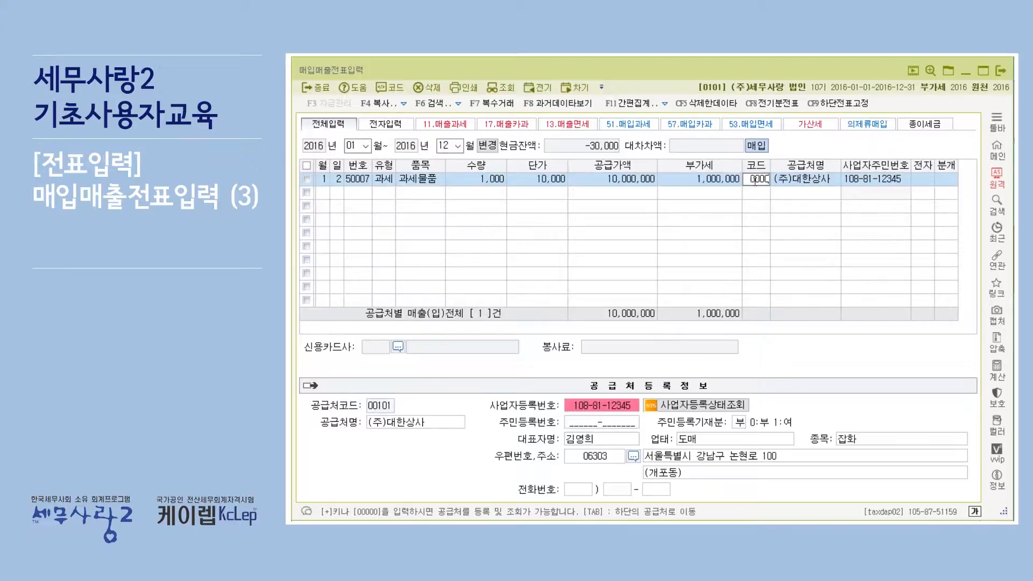
left_click(754, 182)
key("Return")
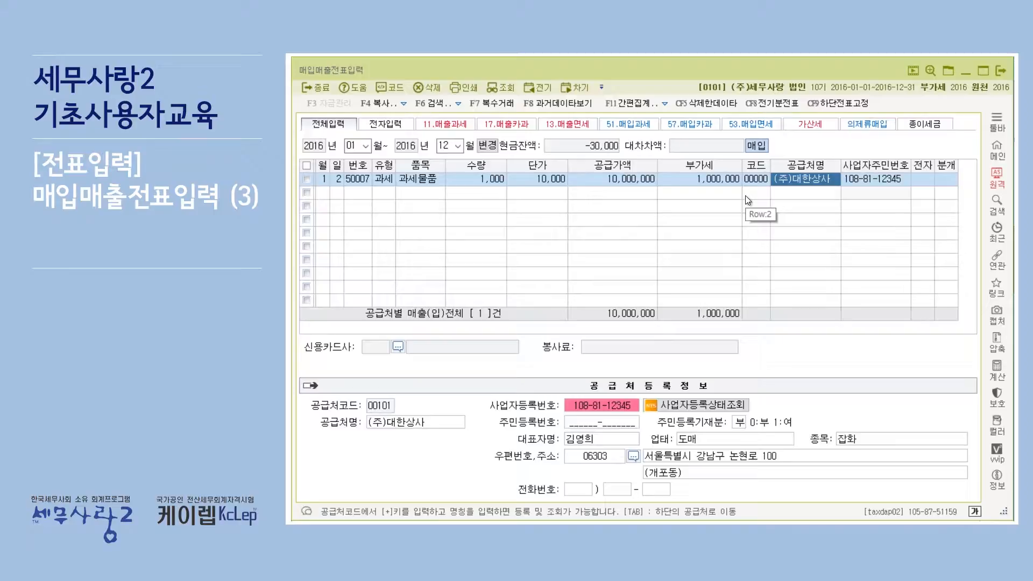
key("Return")
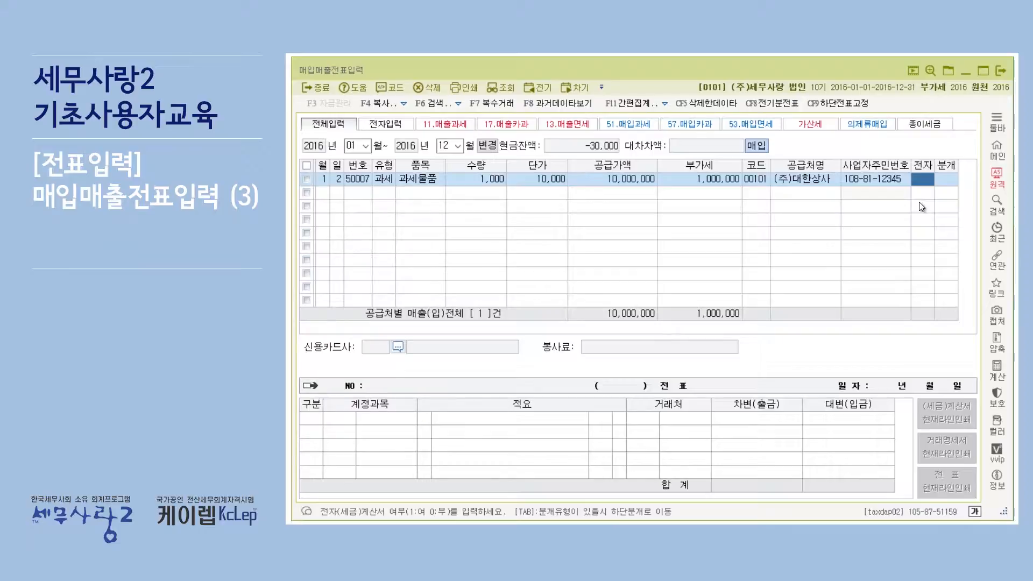
- Try the entry's electronic invoice flag as 1 (여), as 0 (부), and again as 1 (여)
type("1")
key("Return")
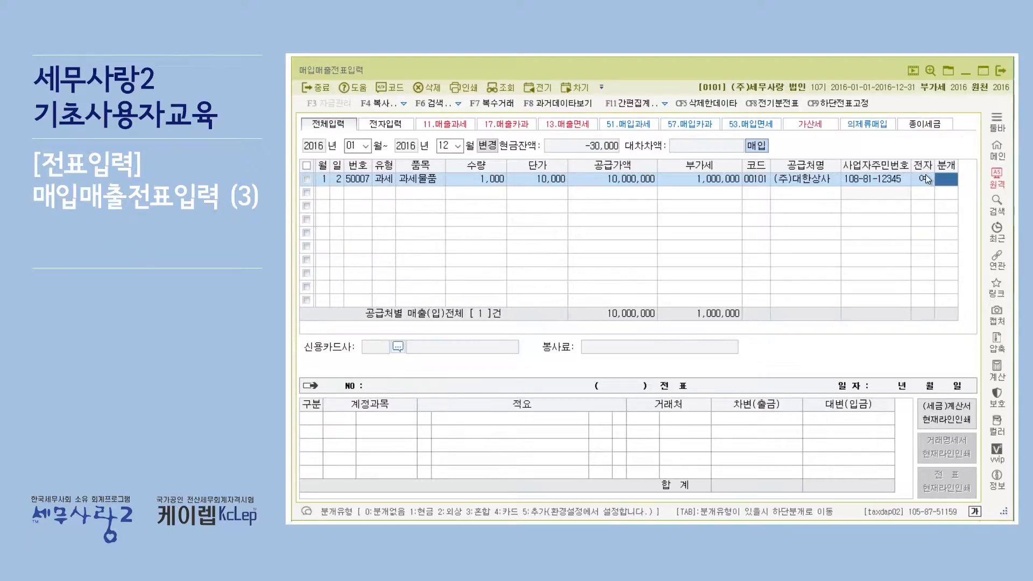
left_click(927, 181)
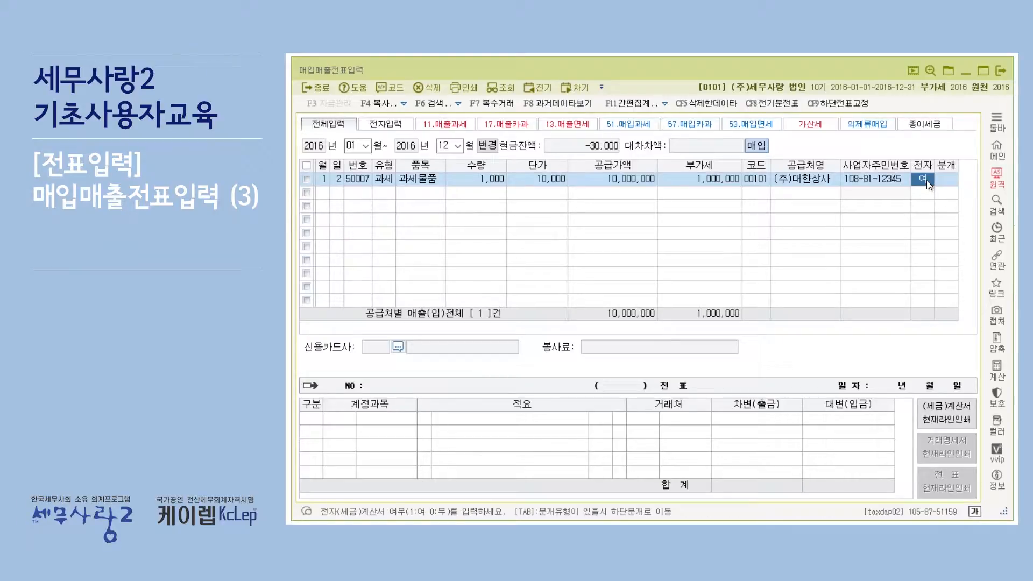
type("0")
key("Return")
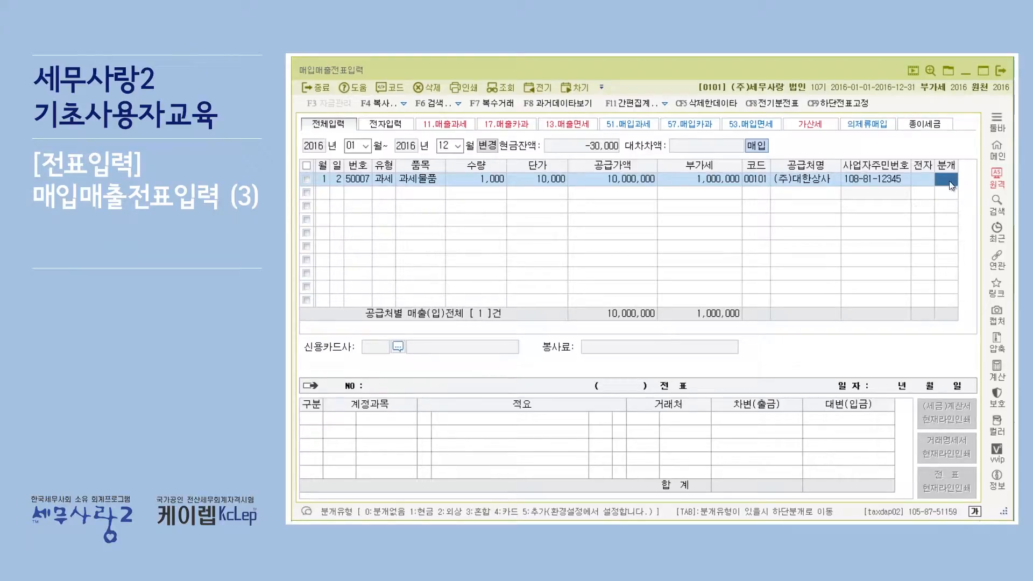
left_click(925, 180)
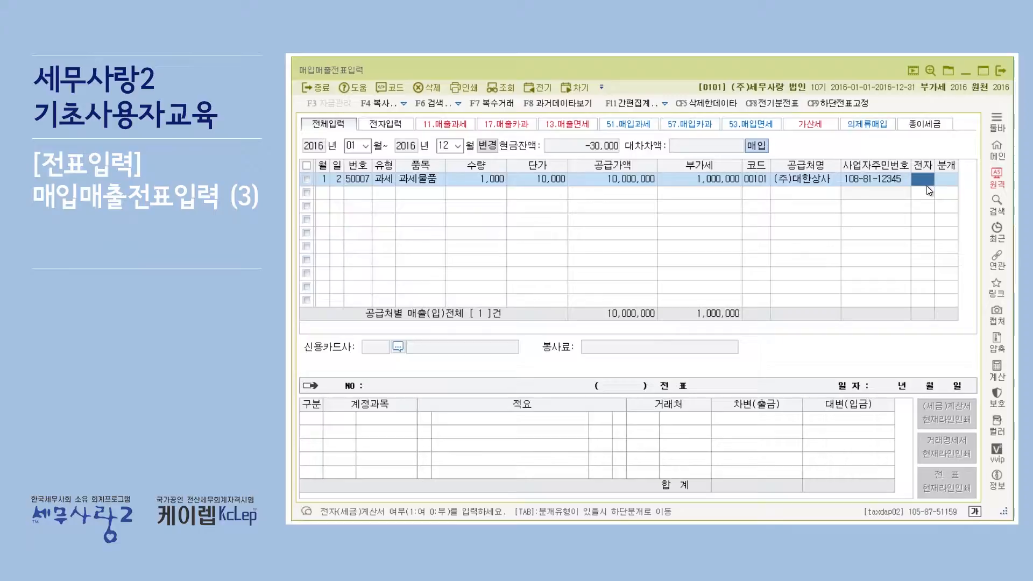
type("1")
key("Return")
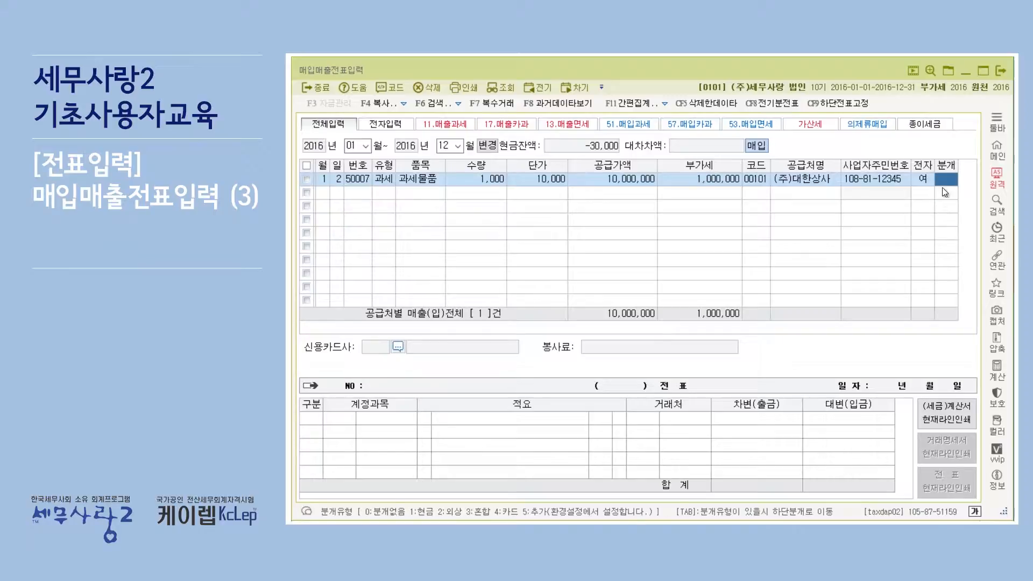
- Set the entry's electronic invoice flag to 0 (부) and complete the line without a journal type
left_click(928, 180)
type("0")
key("Return")
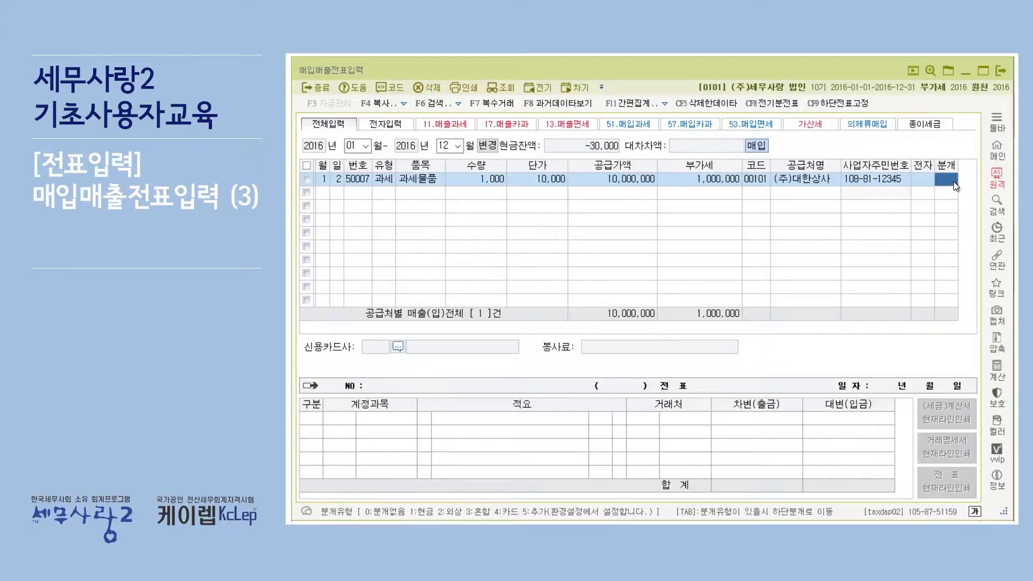
key("Return")
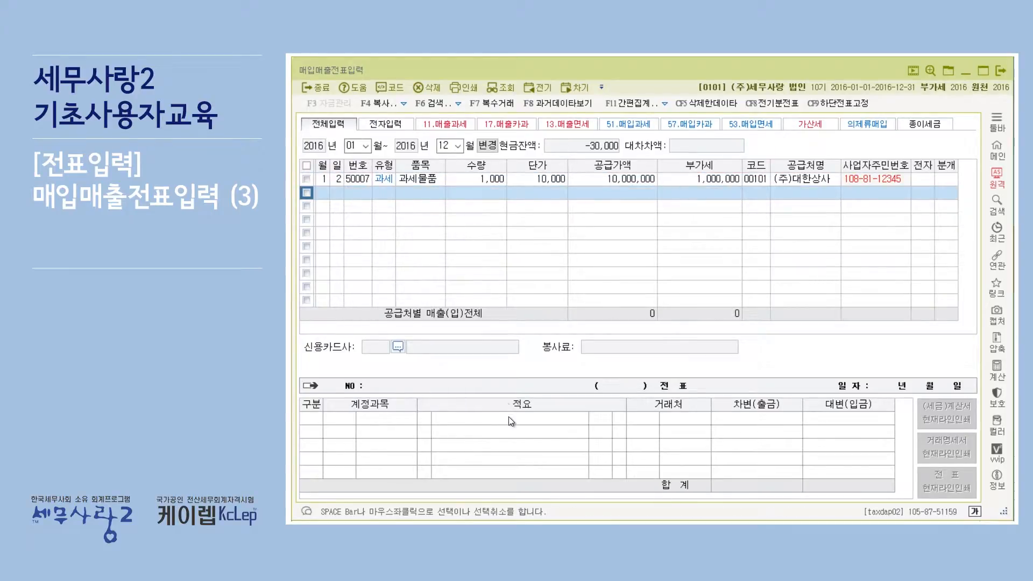
- Set the journal type (분개) of the 과세물품 entry to 1 (현금)
left_click(438, 179)
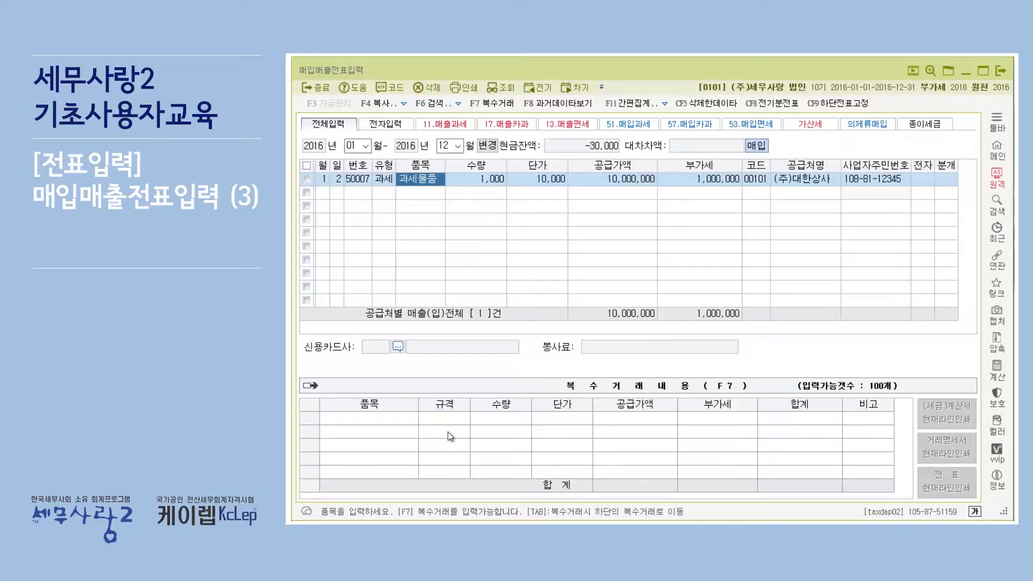
left_click(927, 180)
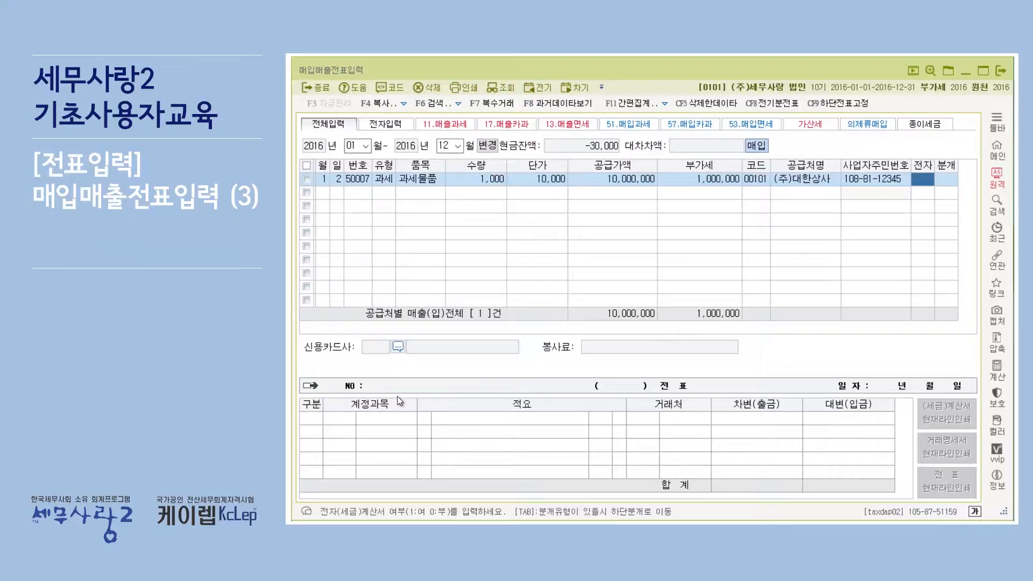
left_click(952, 179)
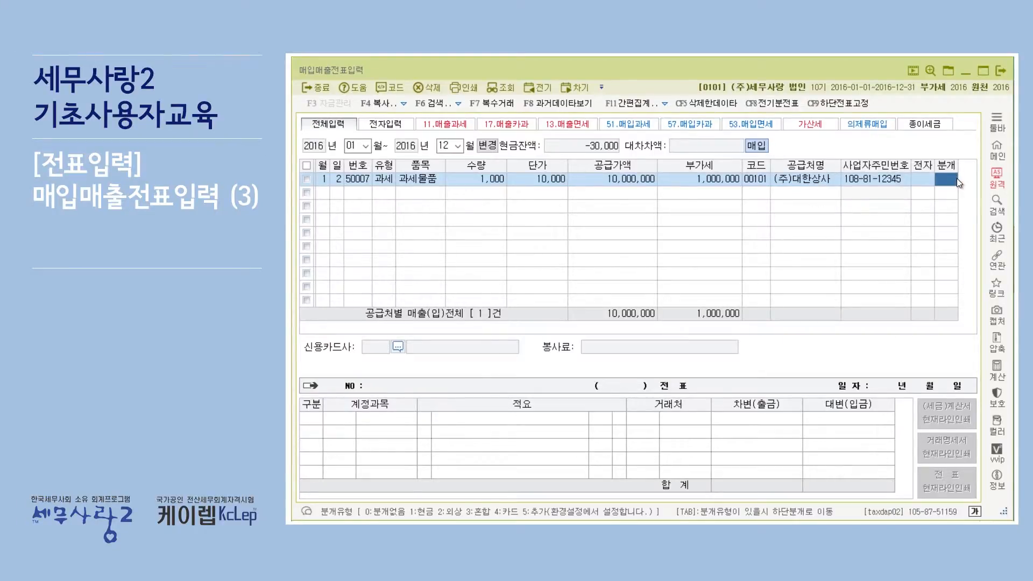
type("1")
key("Return")
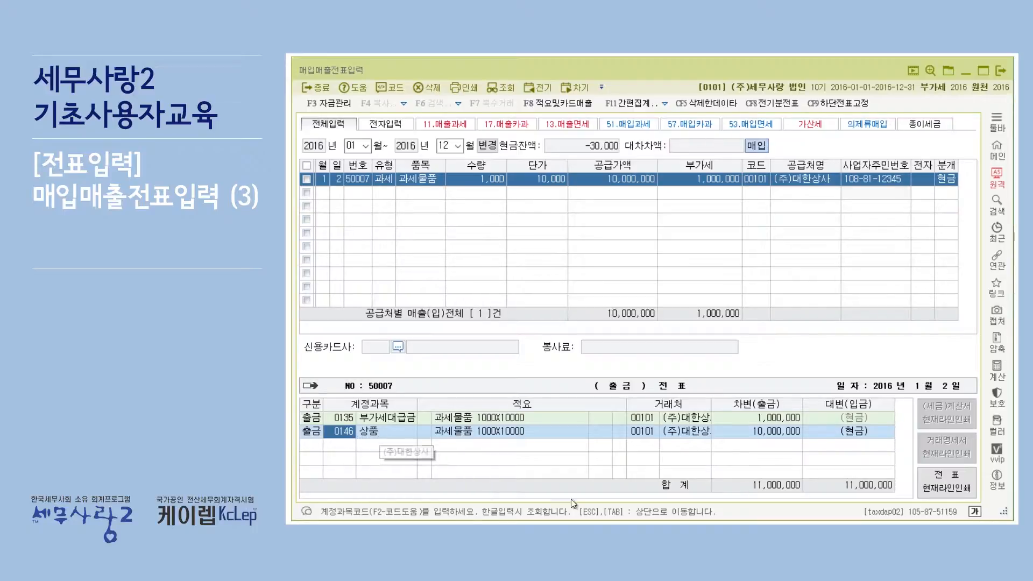
- Open 환경등록 and examine the default 매입 and 매출 accounts in the accounting section's 분개유형 설정
key("alt+Tab")
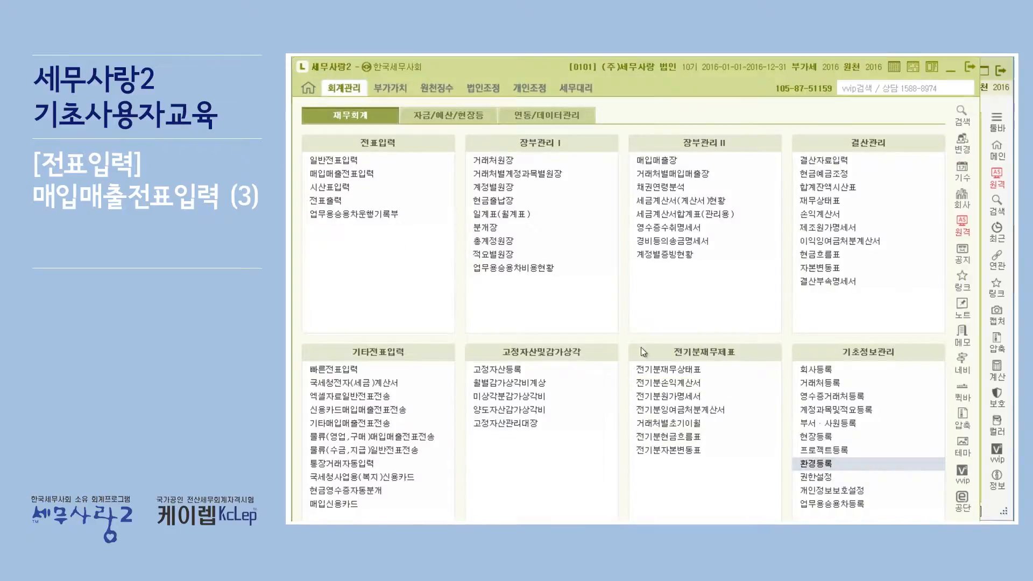
left_click(807, 466)
left_click(352, 128)
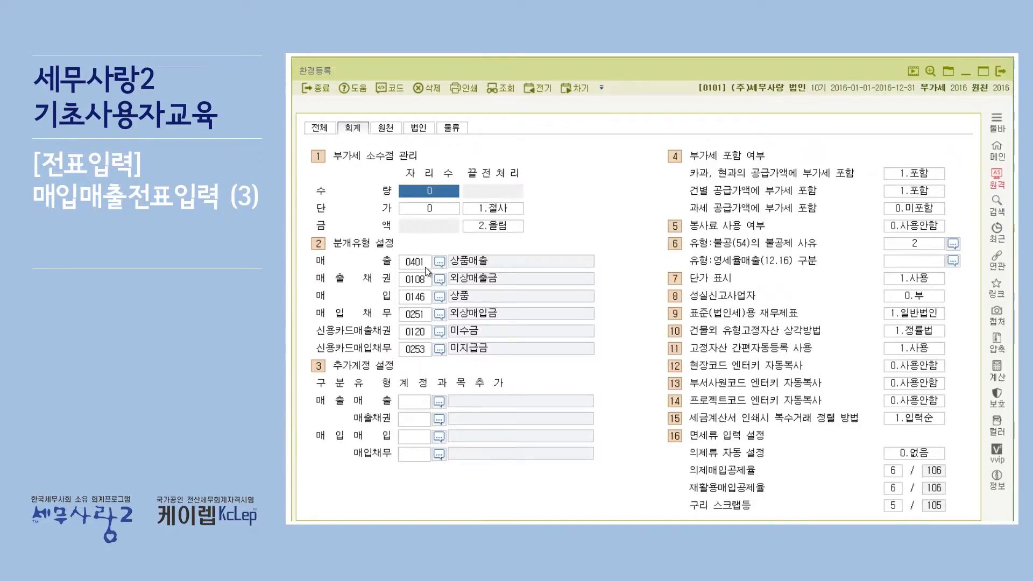
left_click(418, 298)
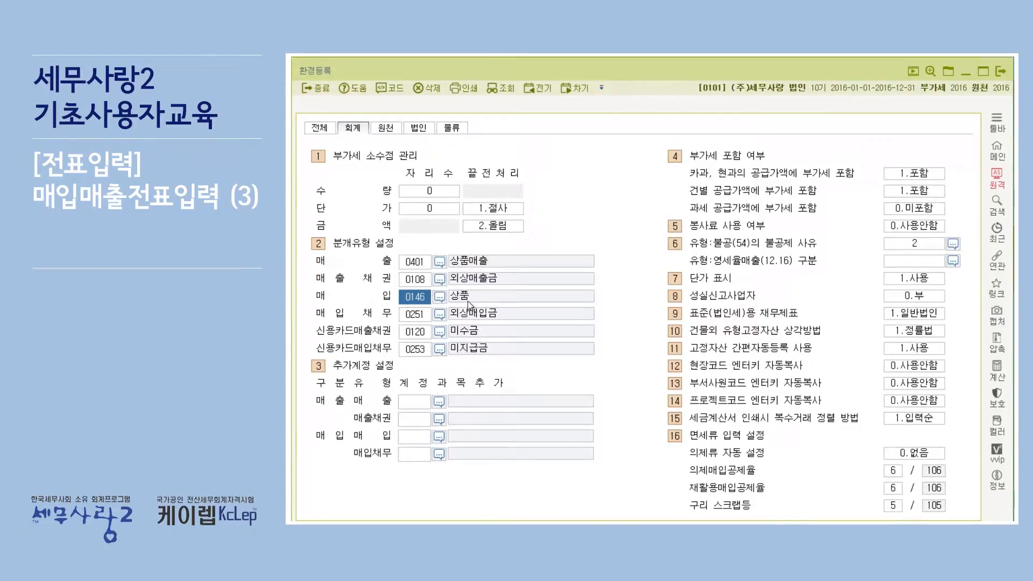
left_click(426, 262)
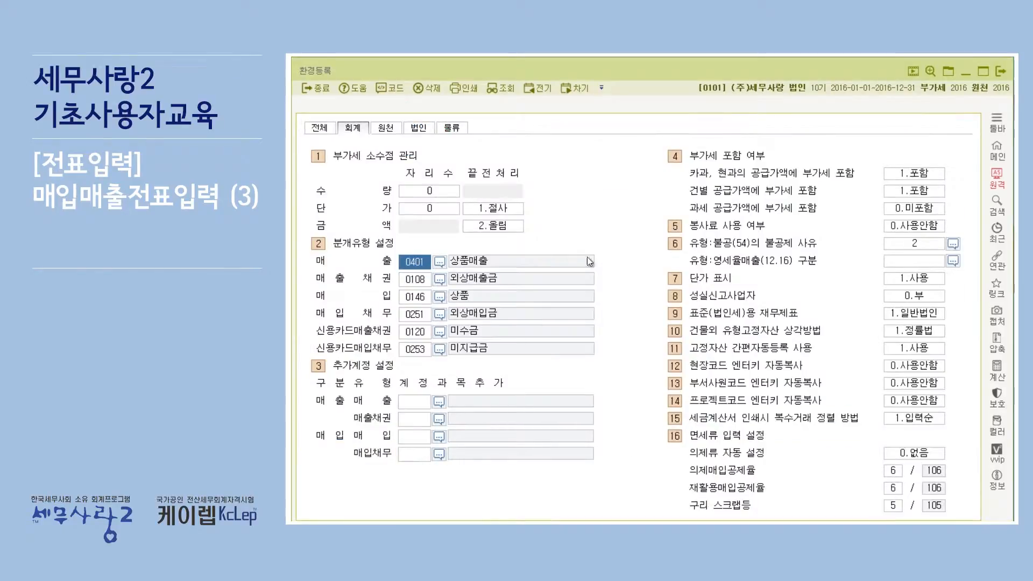
- View the account code lookup for the default 매출 account, dismiss it without a selection, and close 환경등록
left_click(440, 262)
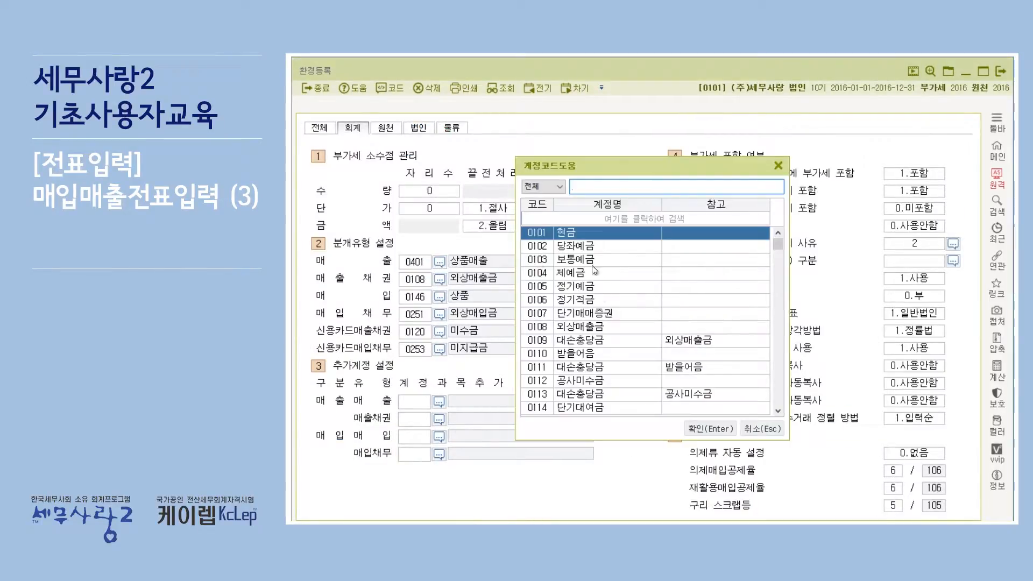
left_click(777, 165)
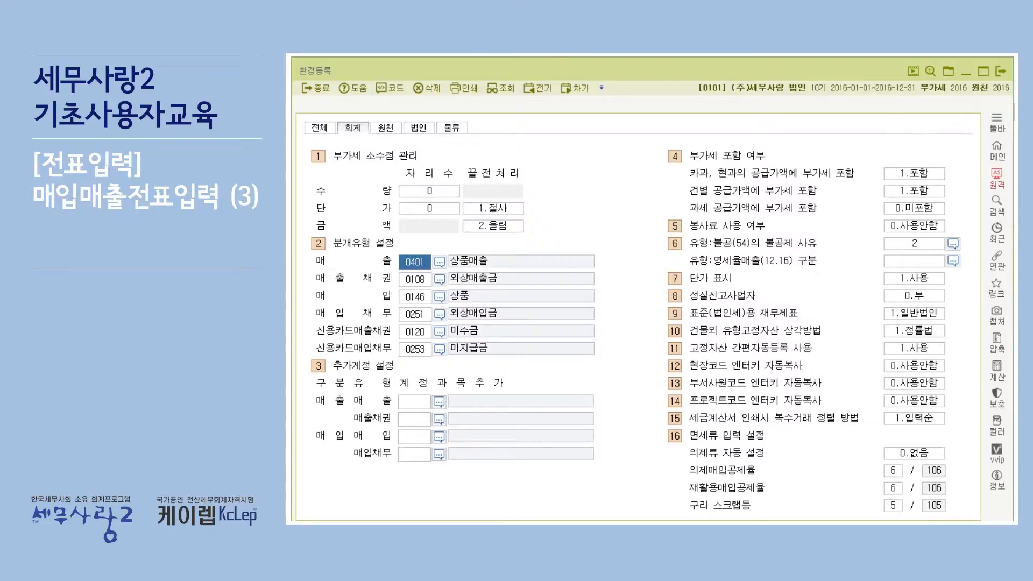
left_click(1002, 72)
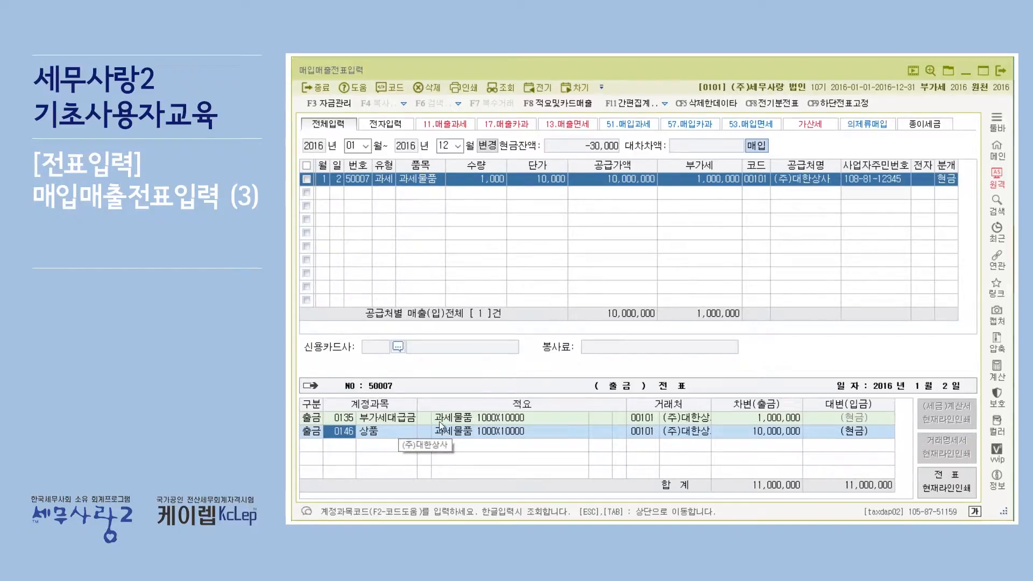
- Set the entry's journal type (분개) to 2 (외상)
left_click(946, 179)
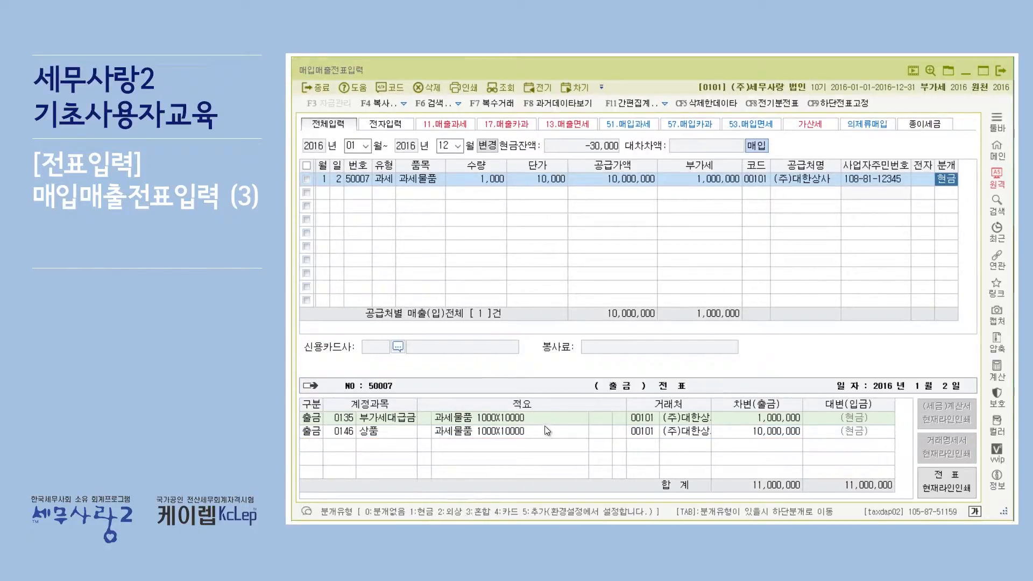
key("2")
key("Return")
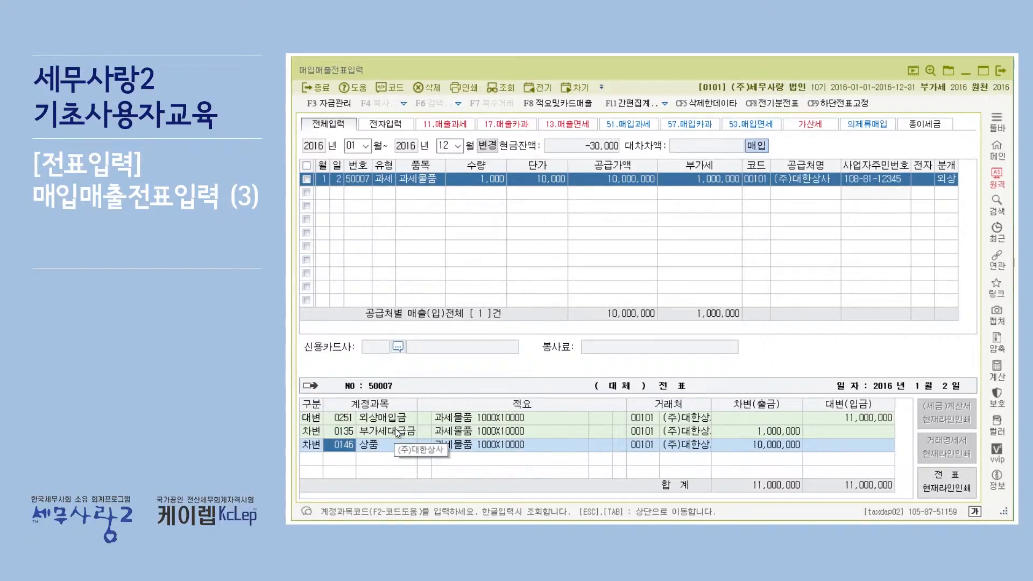
- Examine the partner codes on the 외상매입금 and 부가세대급금 lines of the generated journal
left_click(640, 418)
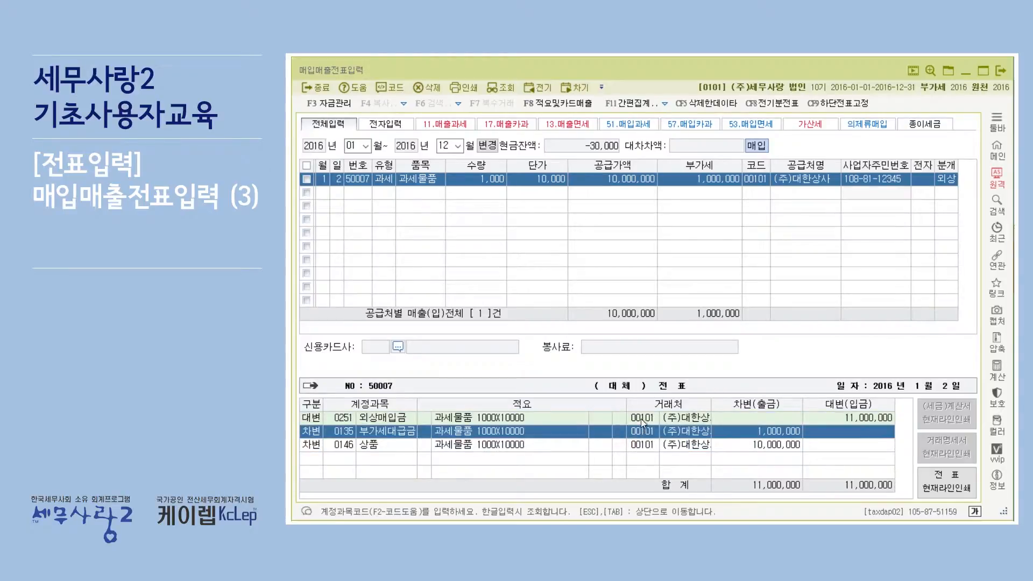
left_click(672, 420)
left_click(664, 431)
left_click(652, 419)
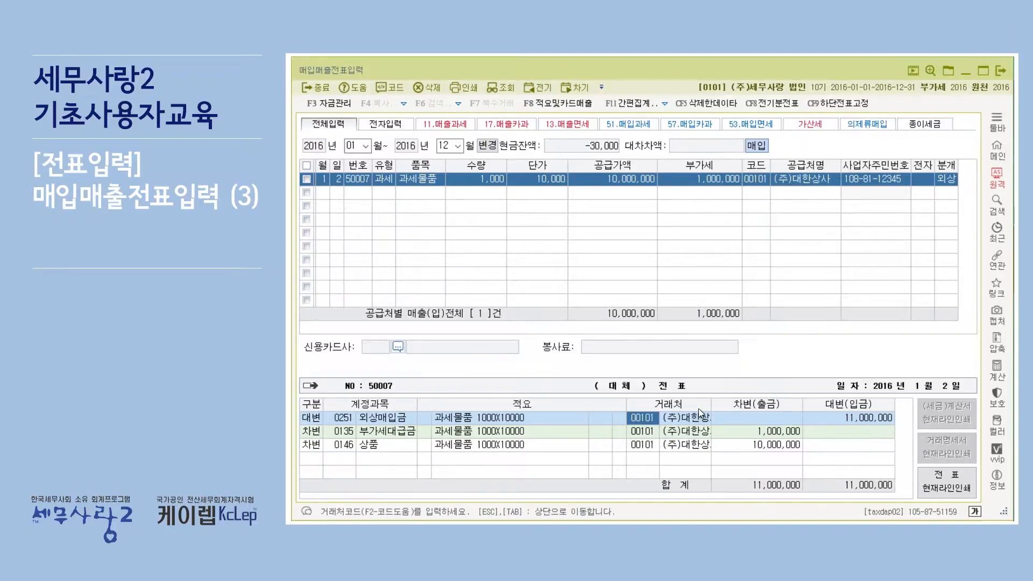
left_click(650, 431)
left_click(654, 418)
left_click(641, 430)
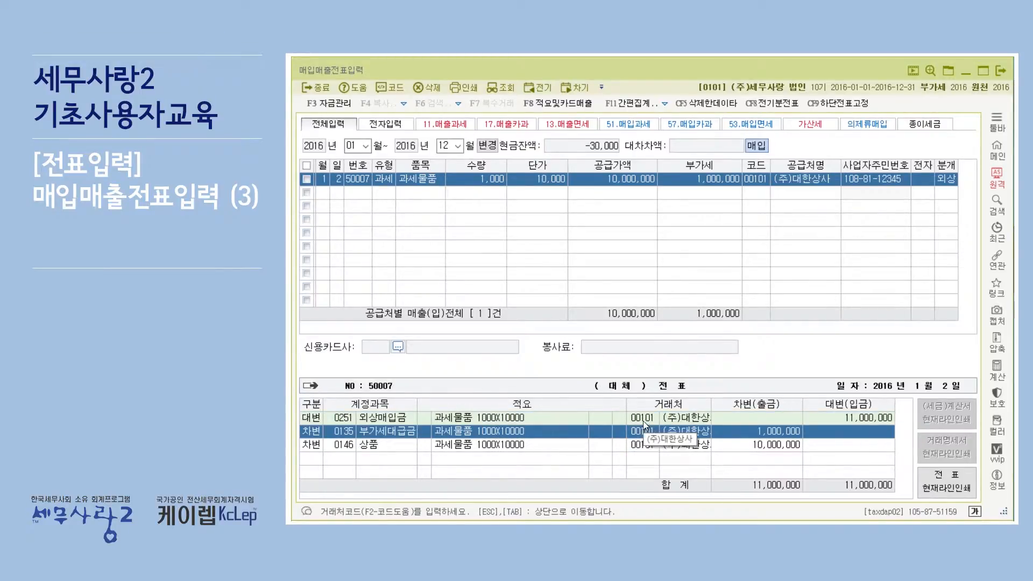
left_click(642, 419)
left_click(645, 430)
left_click(647, 419)
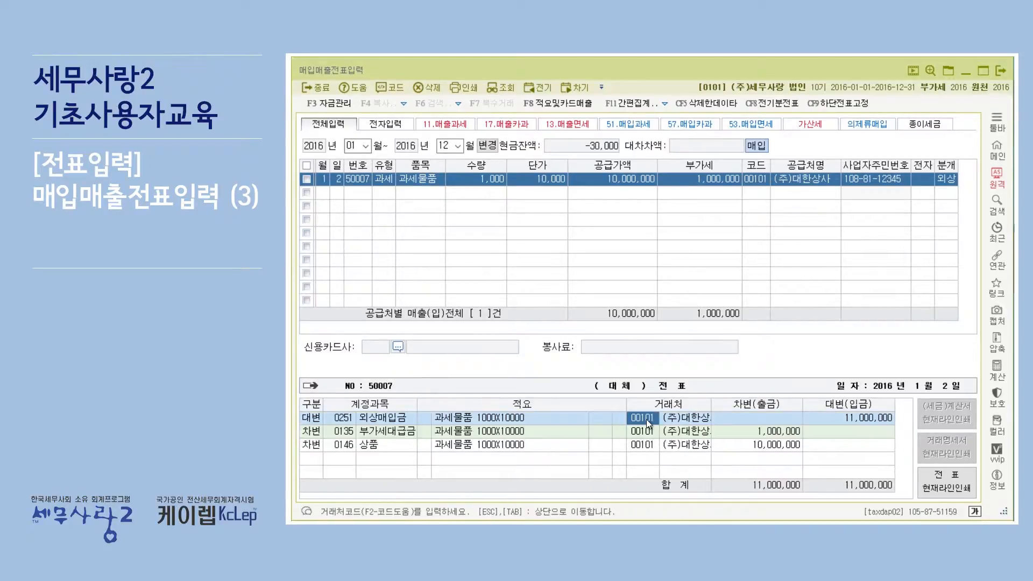
- Change the 상품 journal line's account to 0830 소모품비 (판매관리비) by searching for 소모품, then return to the entry's journal type
left_click(348, 446)
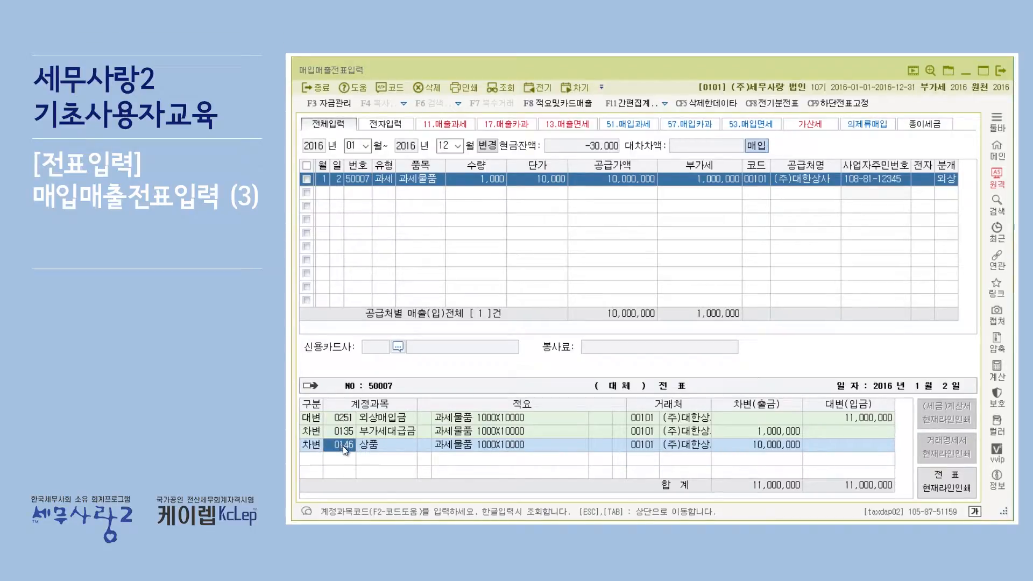
key("F2")
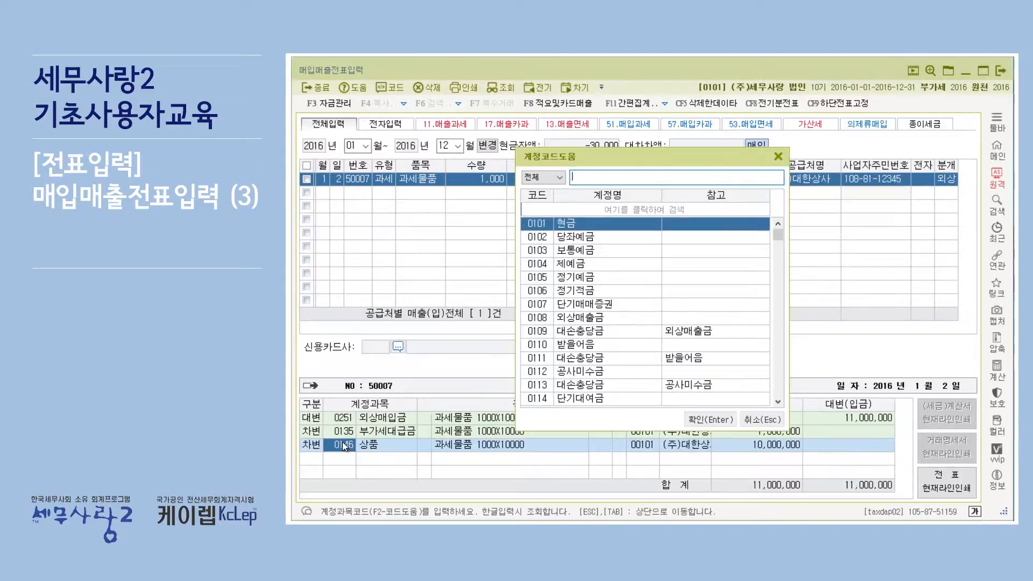
type("소모")
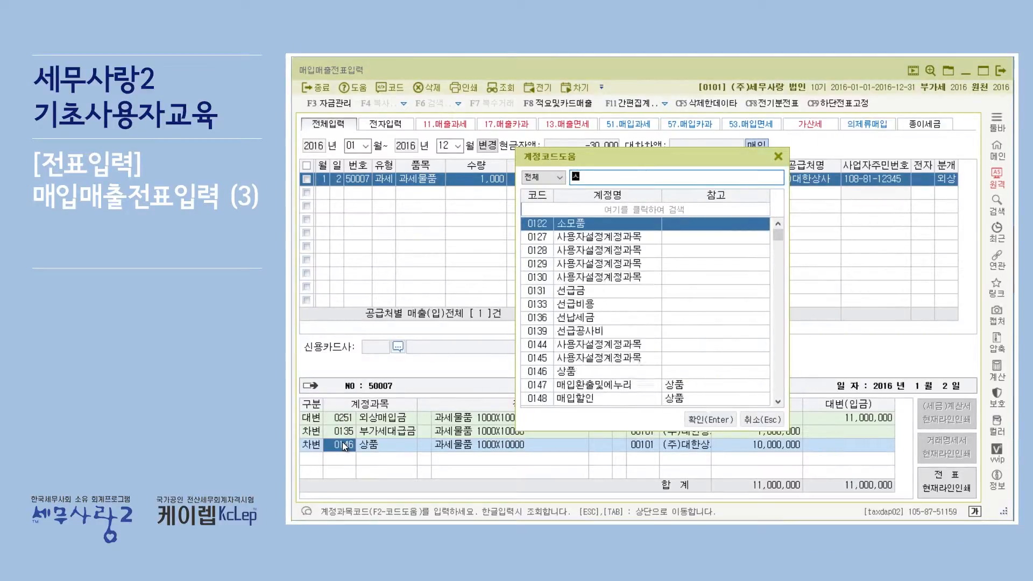
type("품")
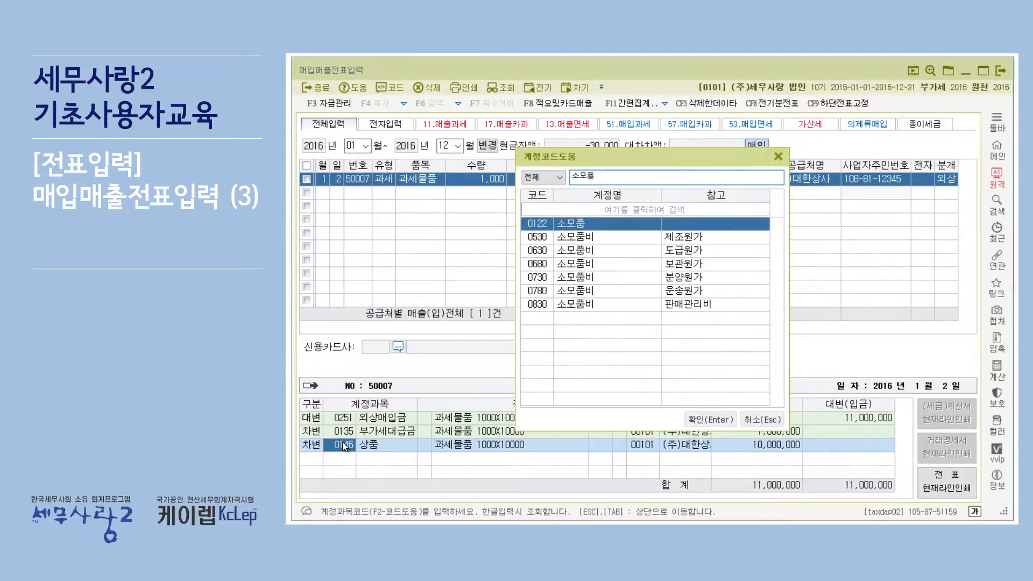
left_click(624, 304)
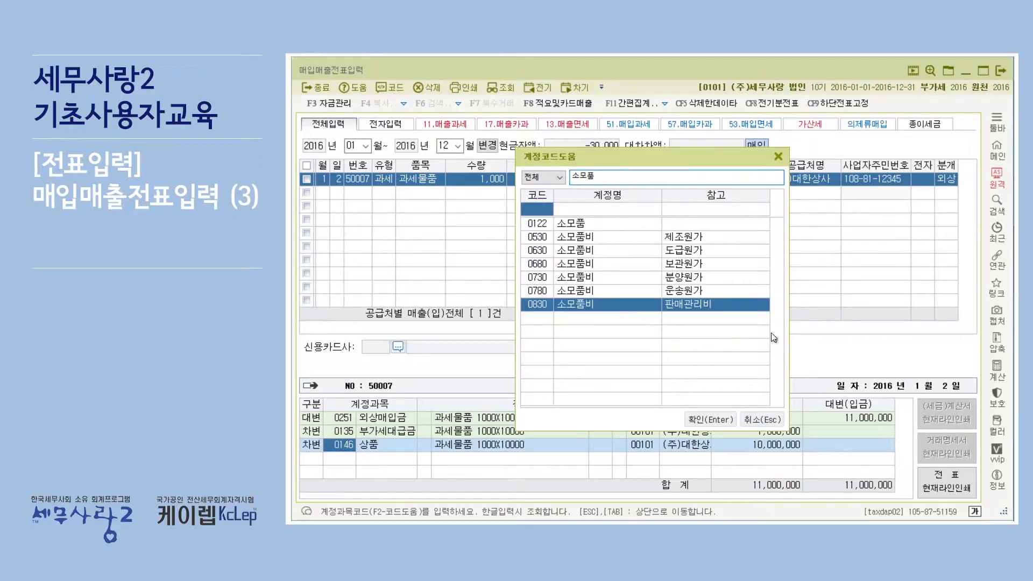
left_click(711, 418)
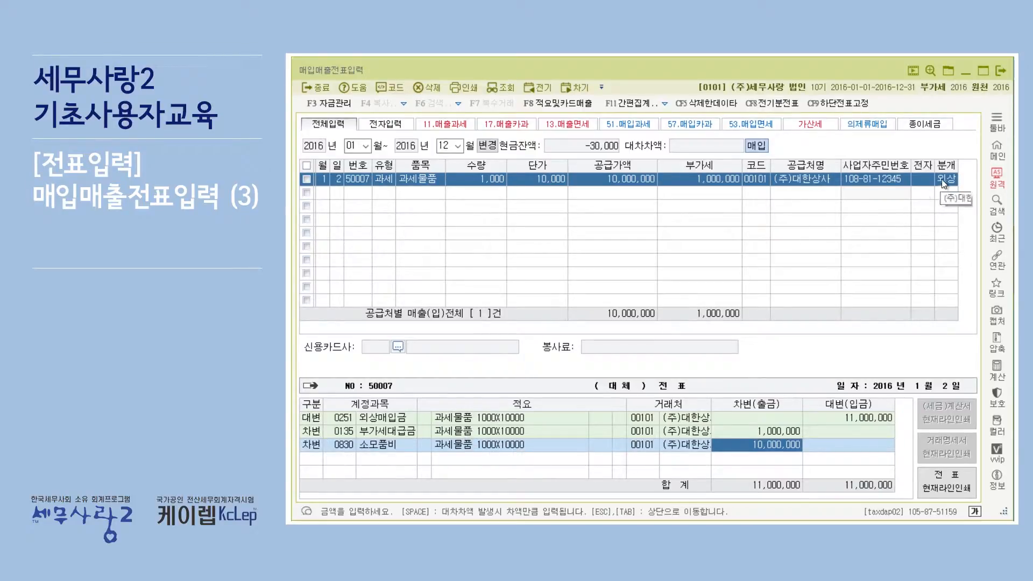
key("Tab")
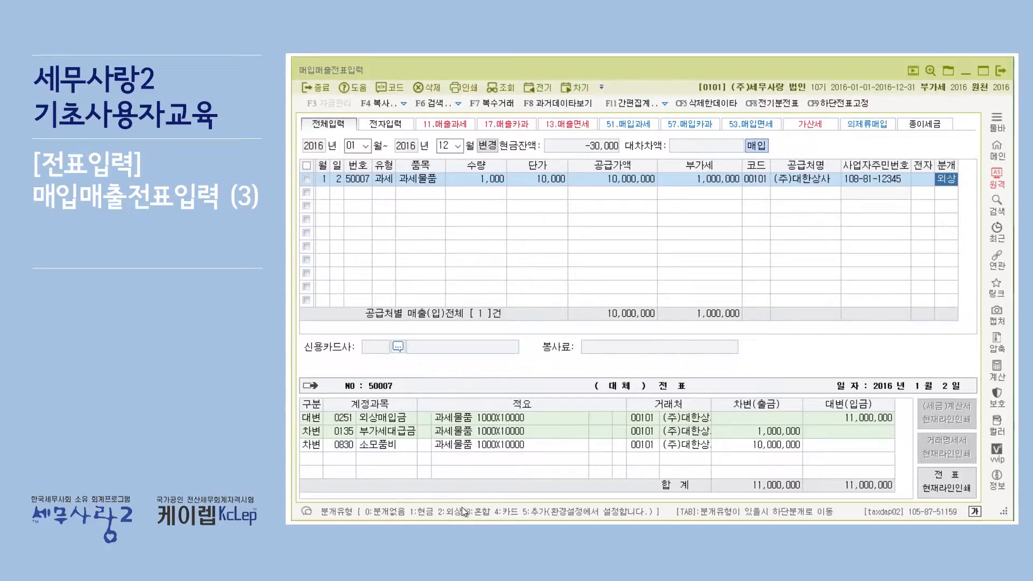
- Set the entry's journal type (분개) to 3 (혼합) and change the 상품 debit line's account to 0830 소모품비
type("3")
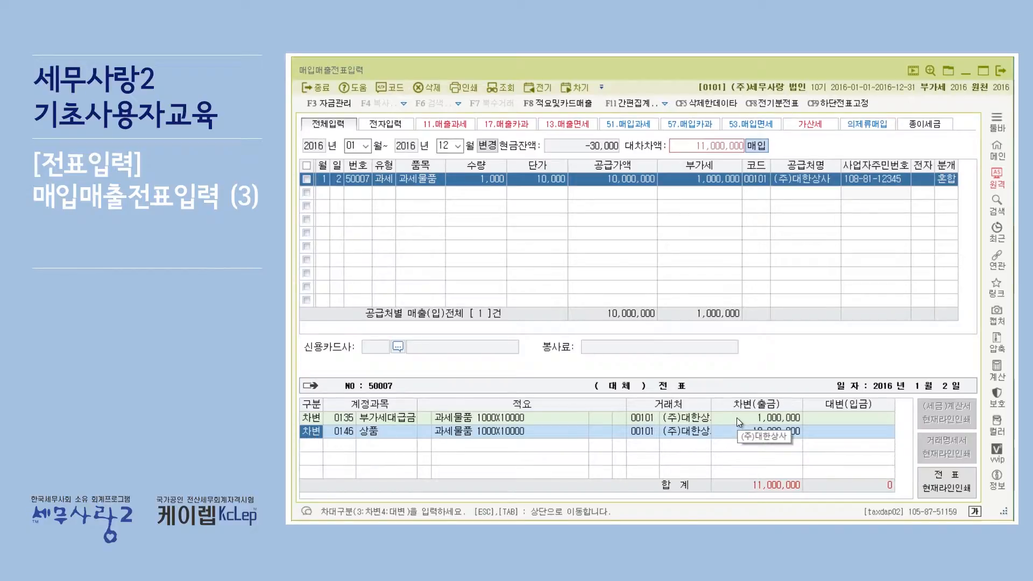
key("Return")
type("0830")
key("Return")
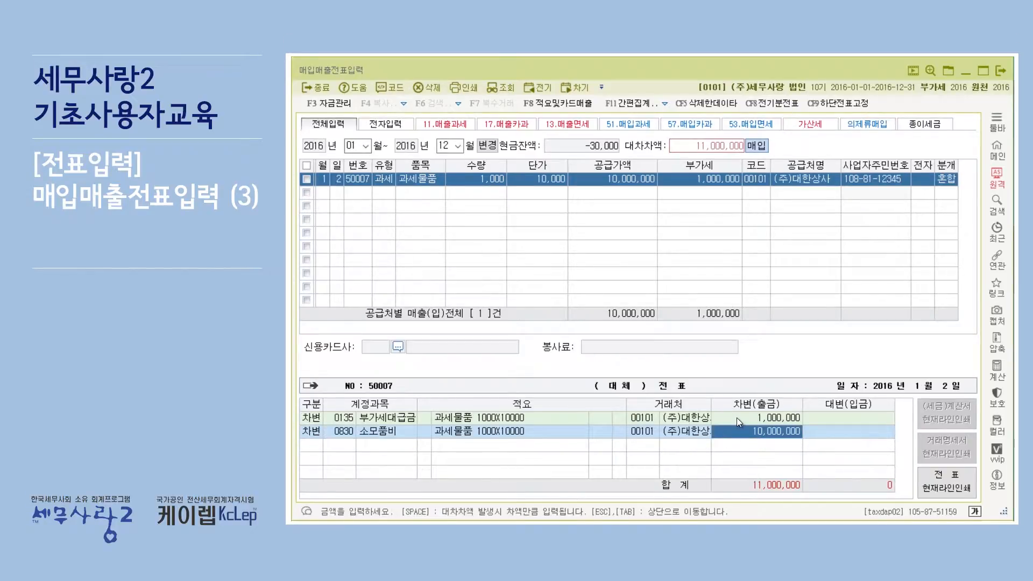
key("Return")
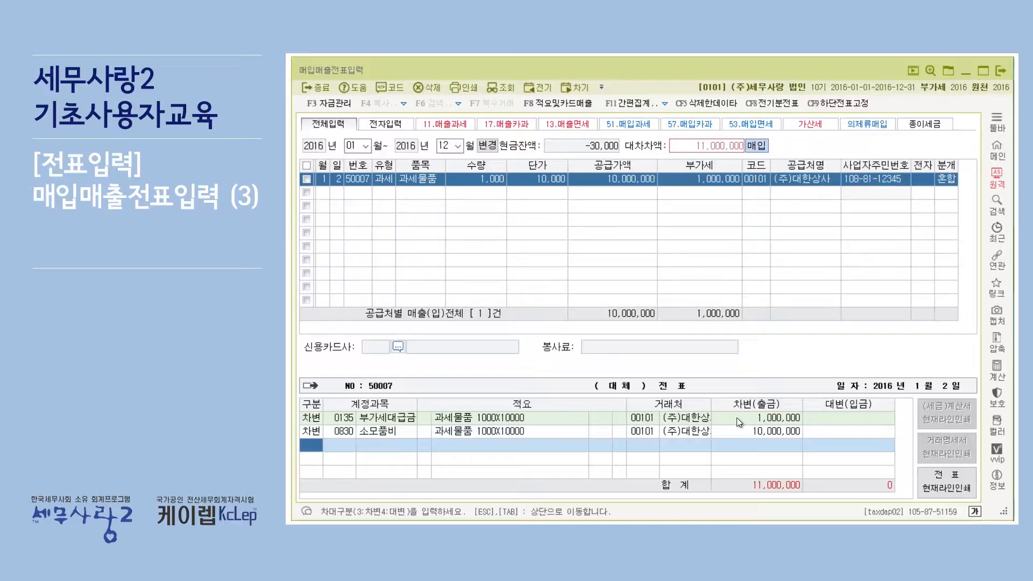
- Add a credit line of 5,000,000 on account 0253 미지급금 and one of 6,000,000 on account 0101 현금
type("4")
type("253")
key("Return")
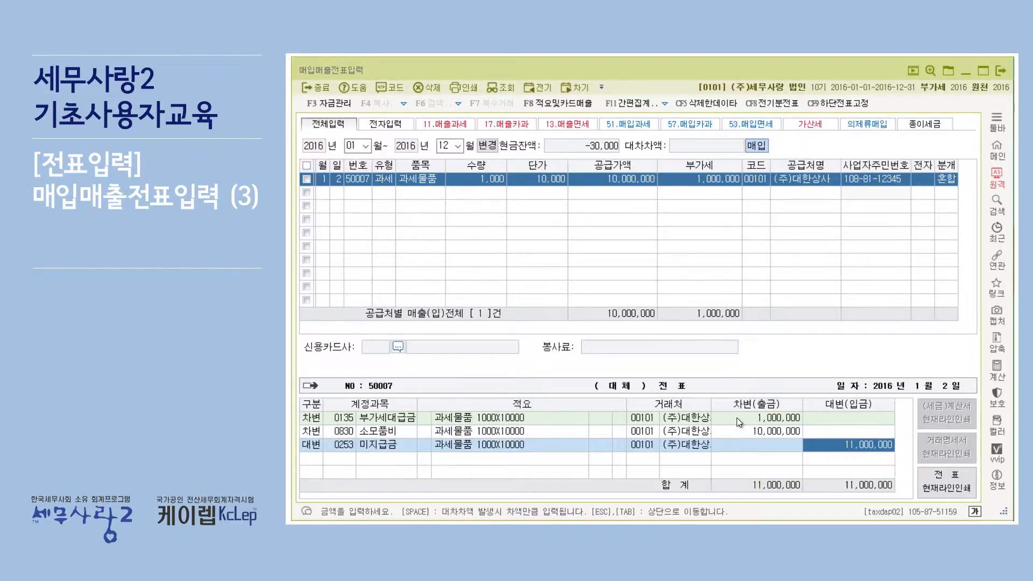
type("5000000")
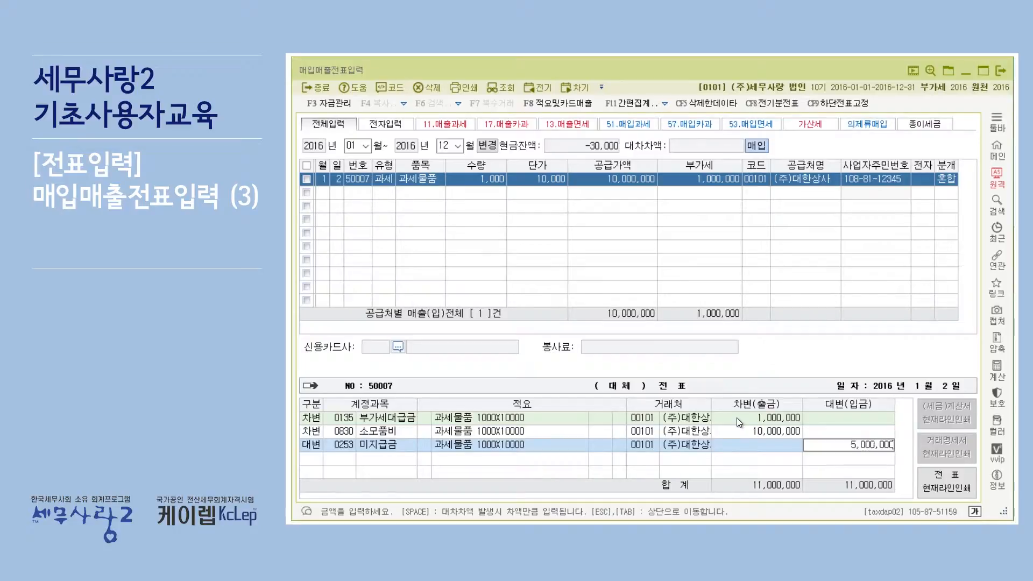
key("Return")
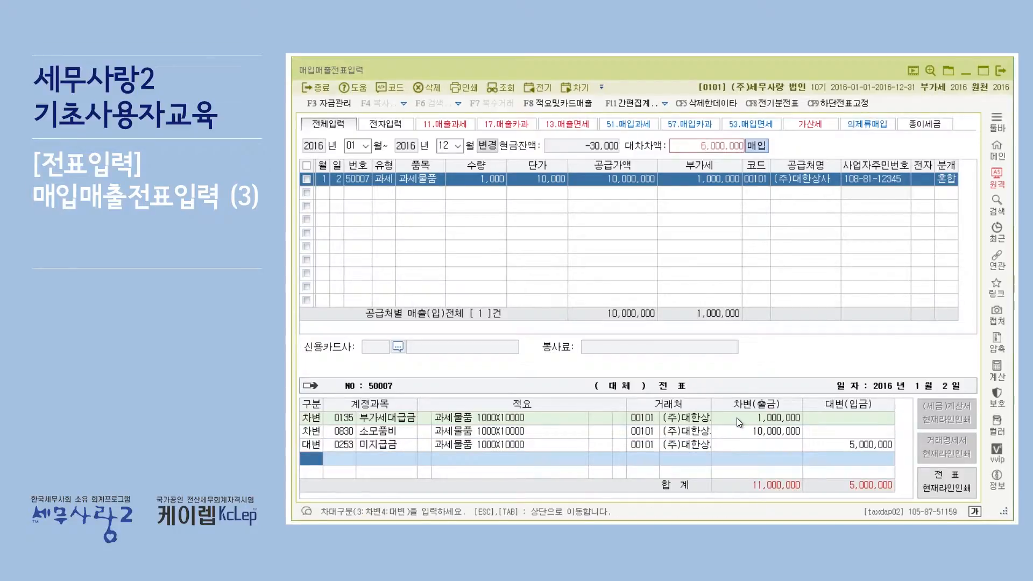
type("4101")
key("Return")
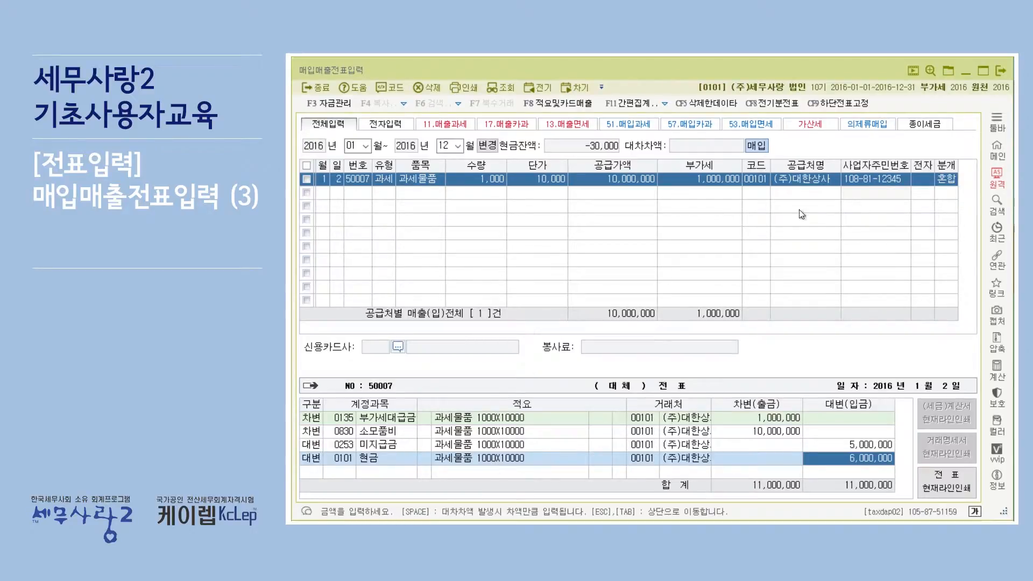
- Set the entry's journal type to 4 (카드) and change the 상품 line's account to 0830 소모품비
left_click(947, 179)
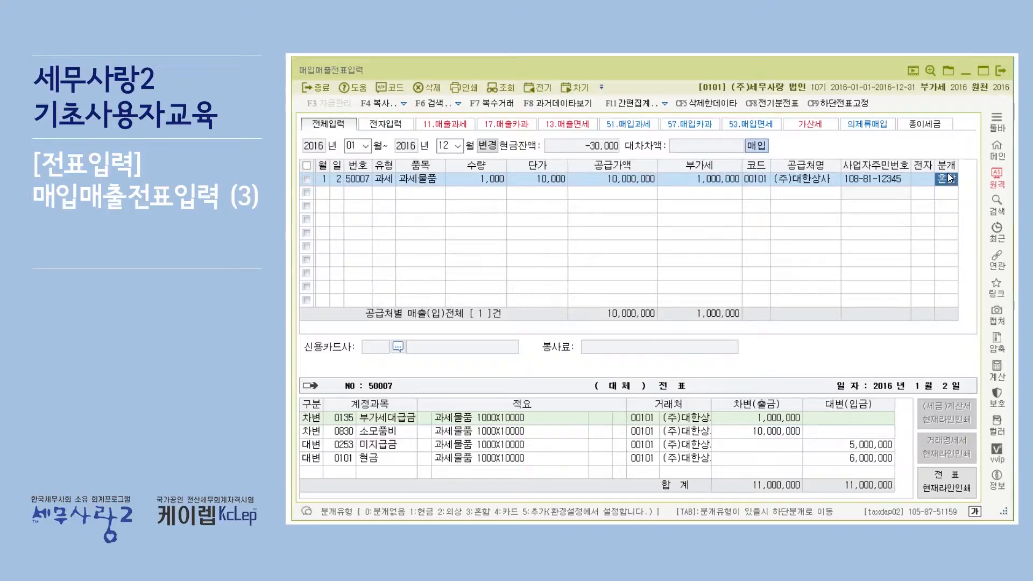
type("4")
key("Return")
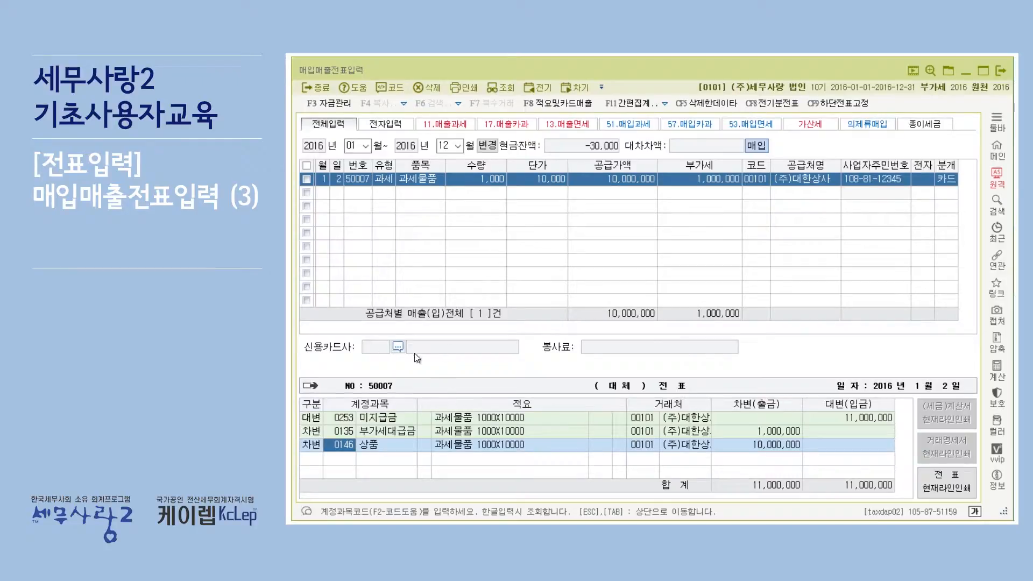
type("83")
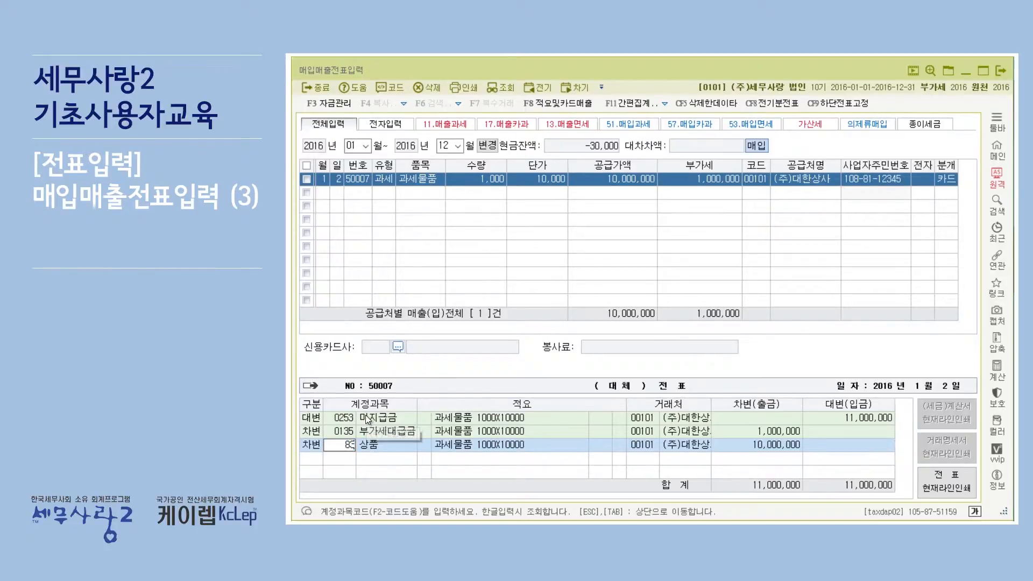
key("Return")
key("Return")
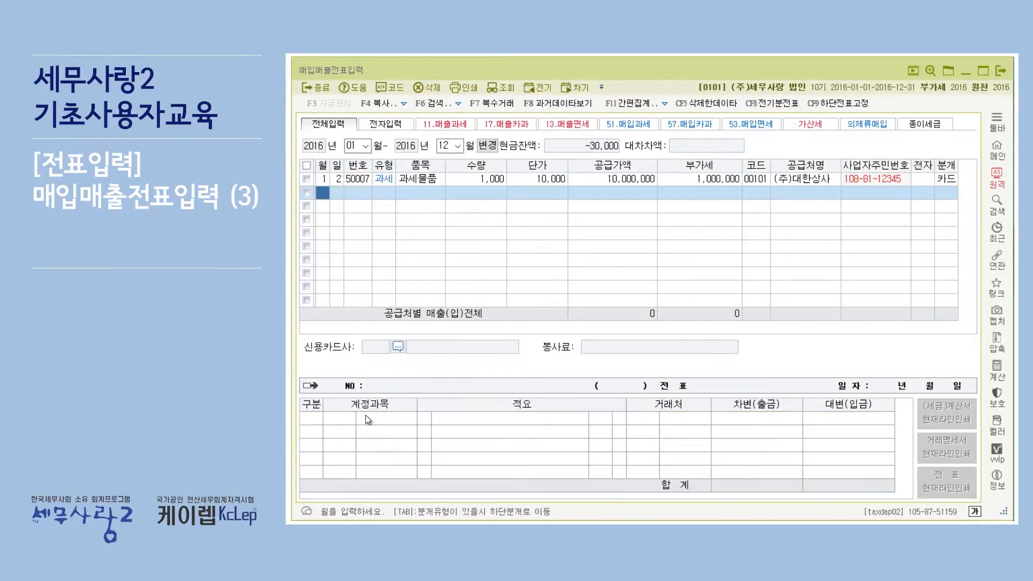
- Examine the entry's 신용카드사 field, the 미지급금 line's partner and the 소모품비 line's description, then return to the journal type
left_click(780, 179)
left_click(945, 178)
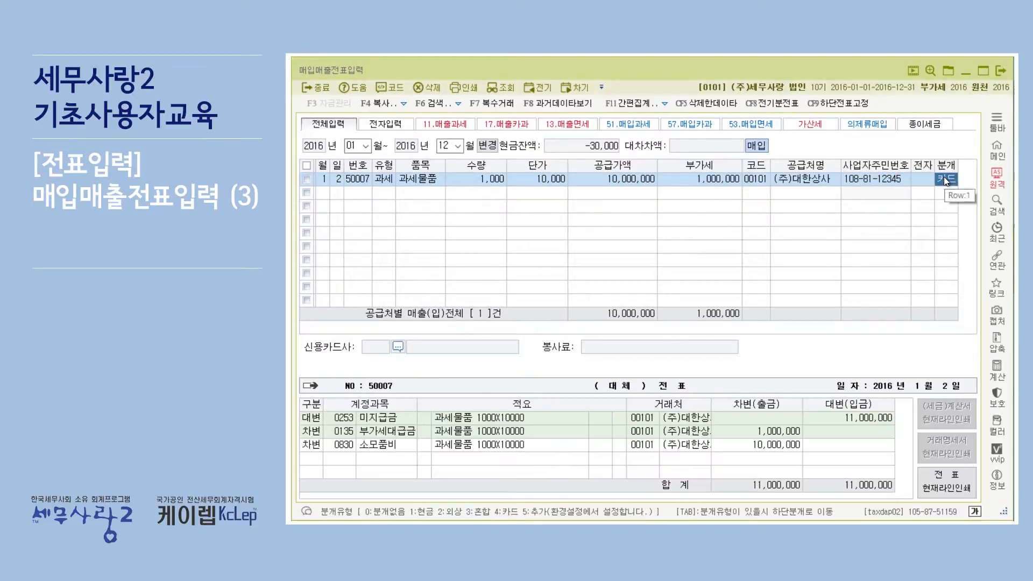
left_click(398, 346)
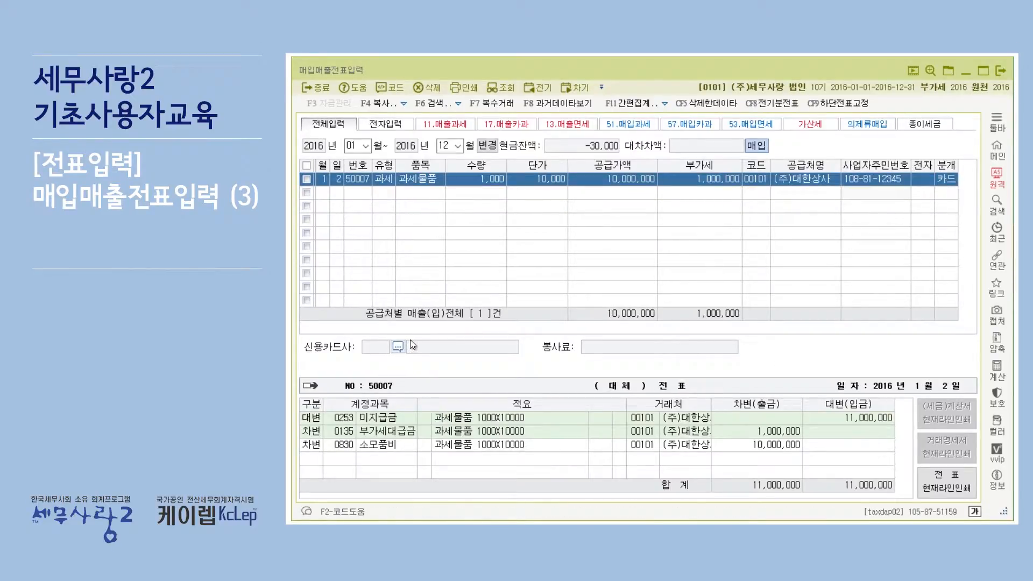
left_click(690, 419)
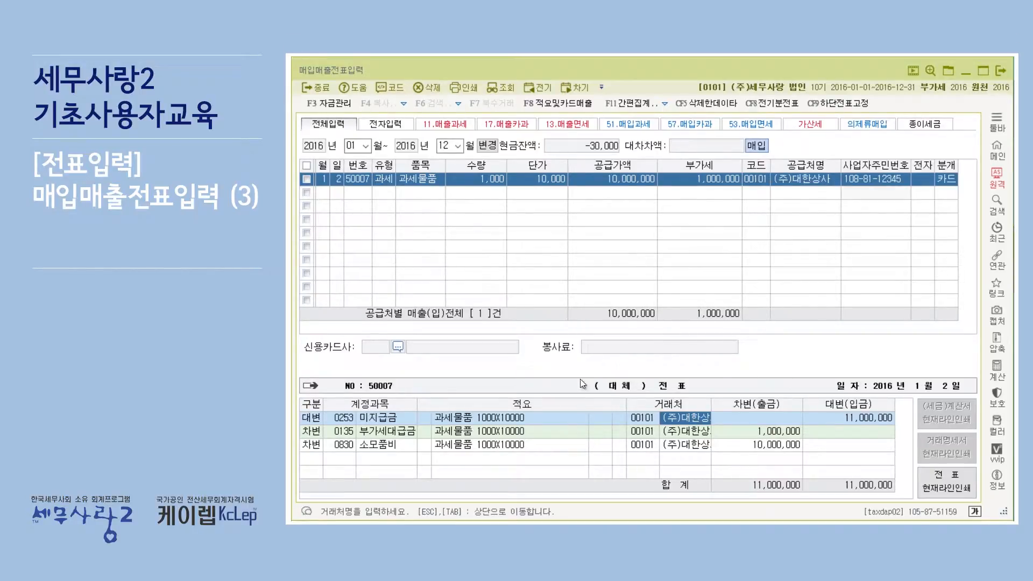
left_click(525, 442)
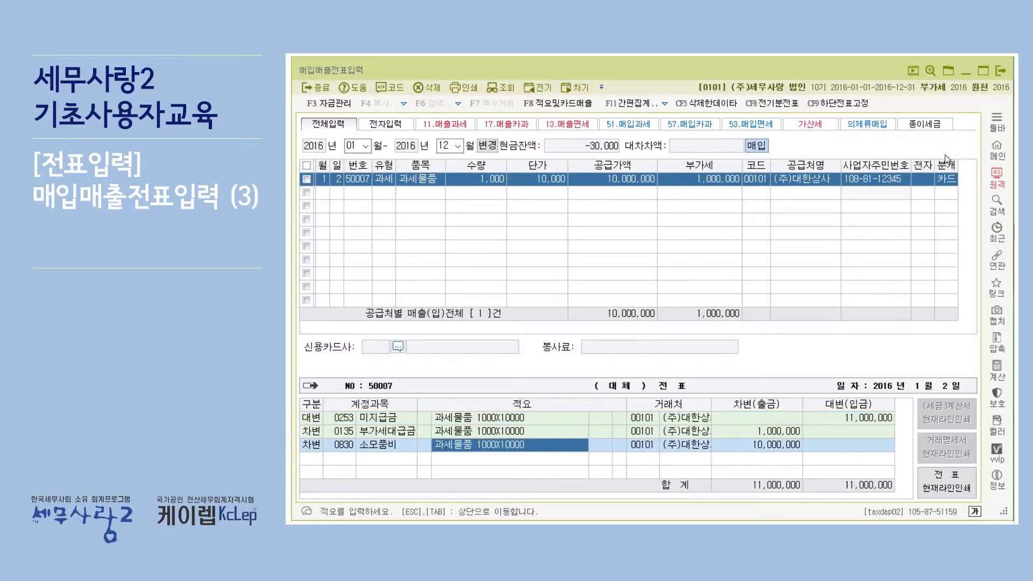
left_click(946, 179)
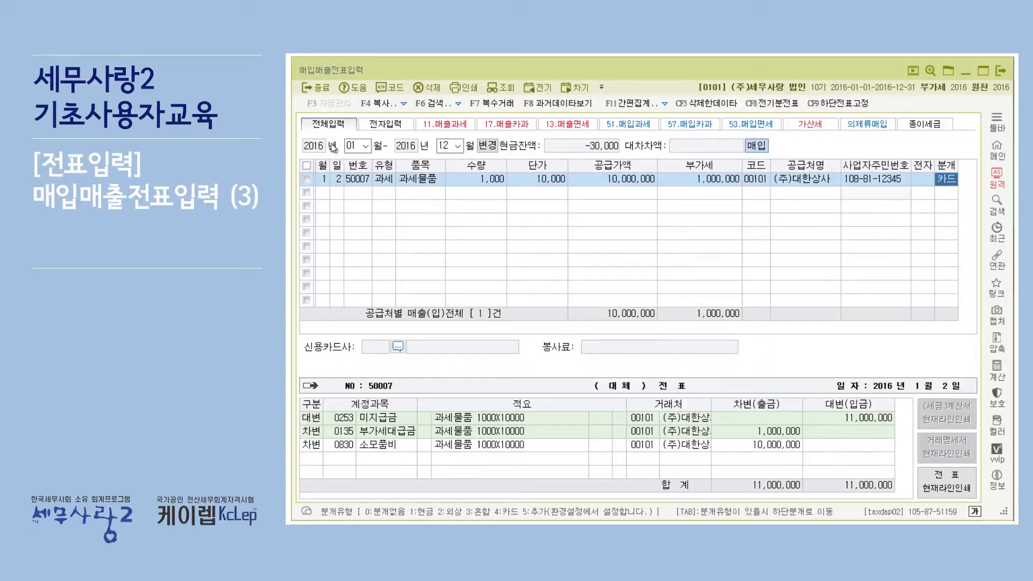
- View the entry lists by type, including 11.매출과세 and 51.매입과세, then return to 전체입력
left_click(372, 125)
left_click(437, 125)
left_click(506, 125)
left_click(575, 125)
left_click(628, 125)
left_click(437, 125)
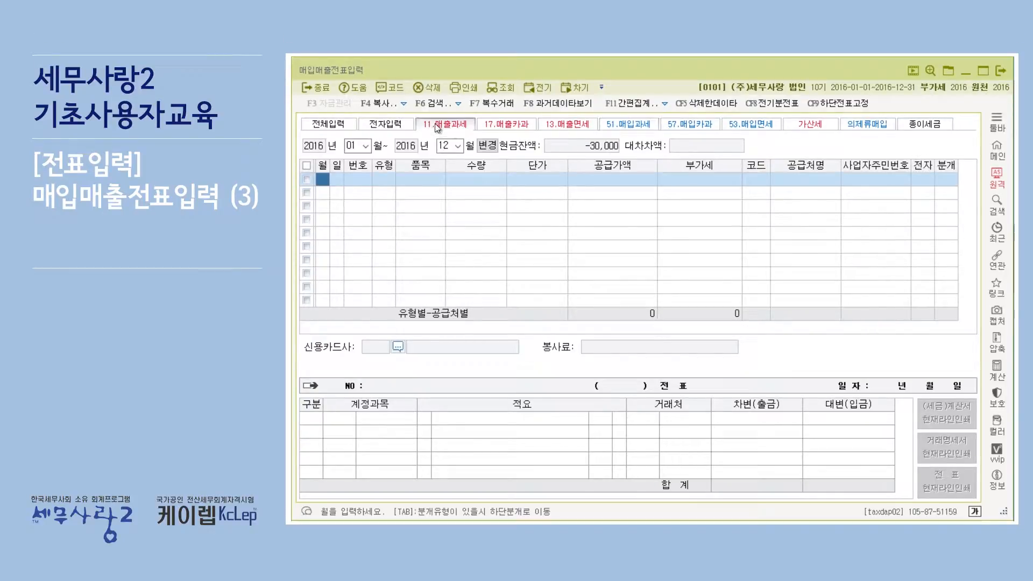
left_click(628, 125)
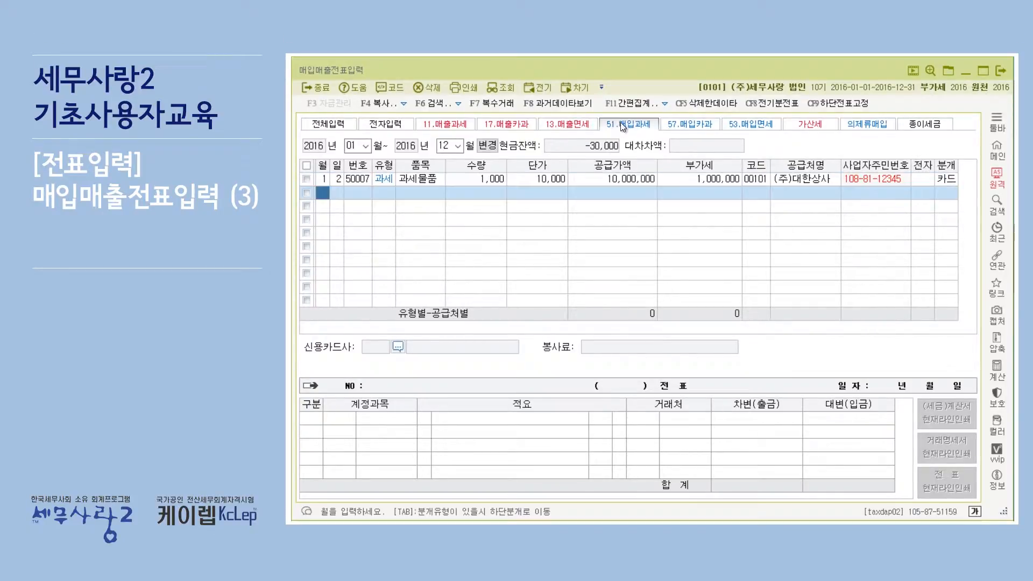
left_click(338, 124)
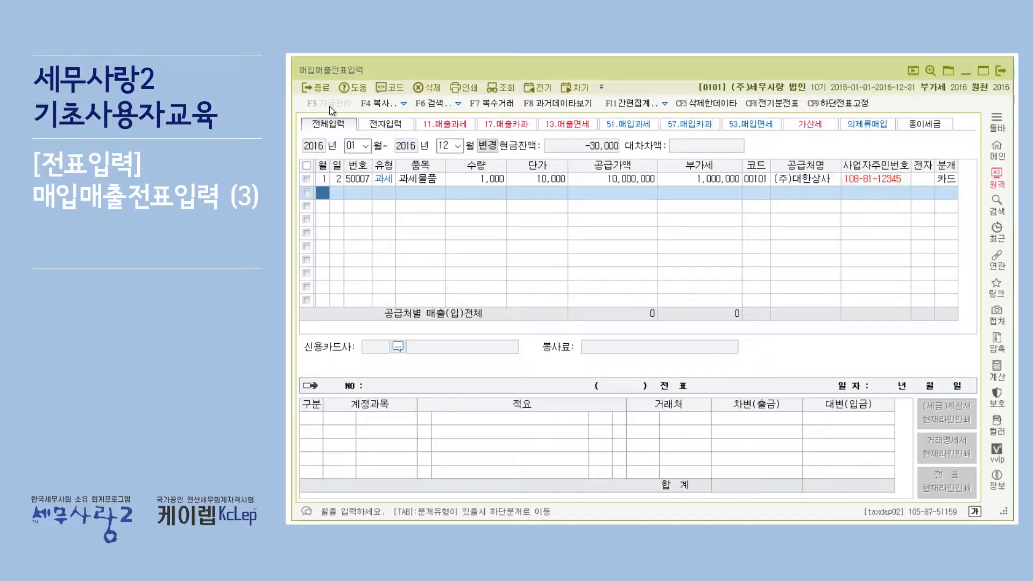
- Try to open 자금관리 for the 소모품비 line and for the 미지급금 line of the purchase journal
left_click(344, 179)
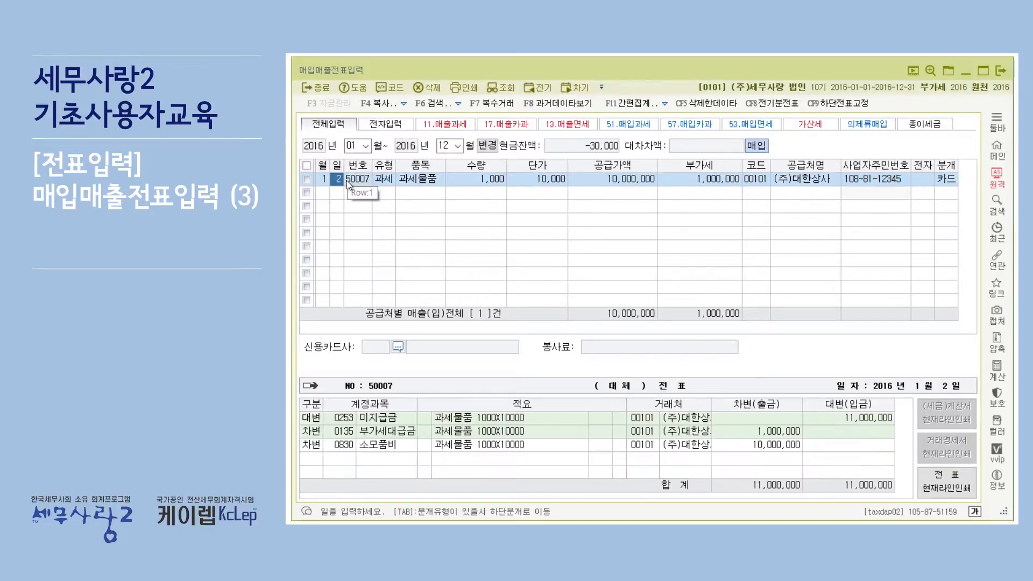
left_click(377, 446)
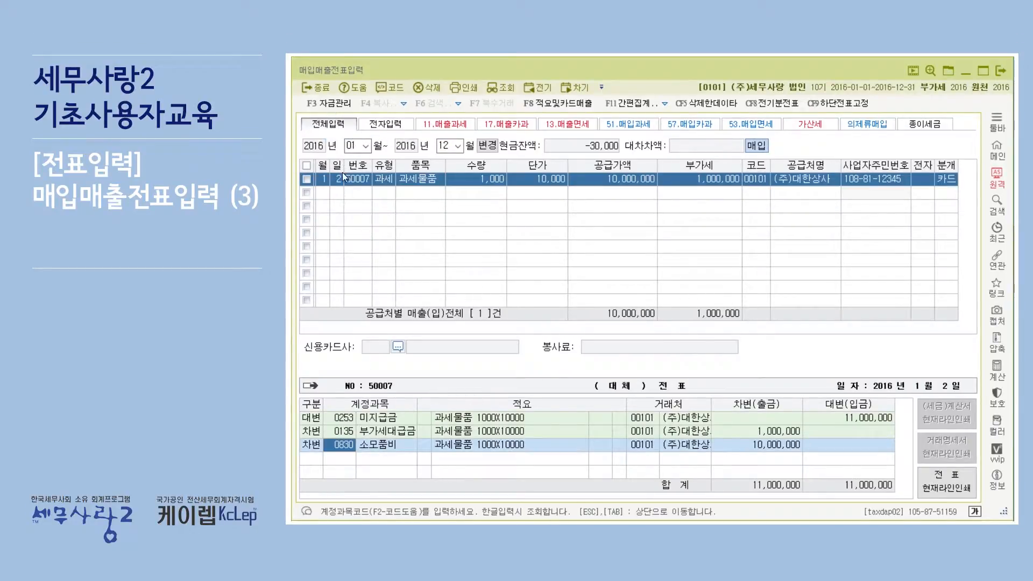
left_click(345, 106)
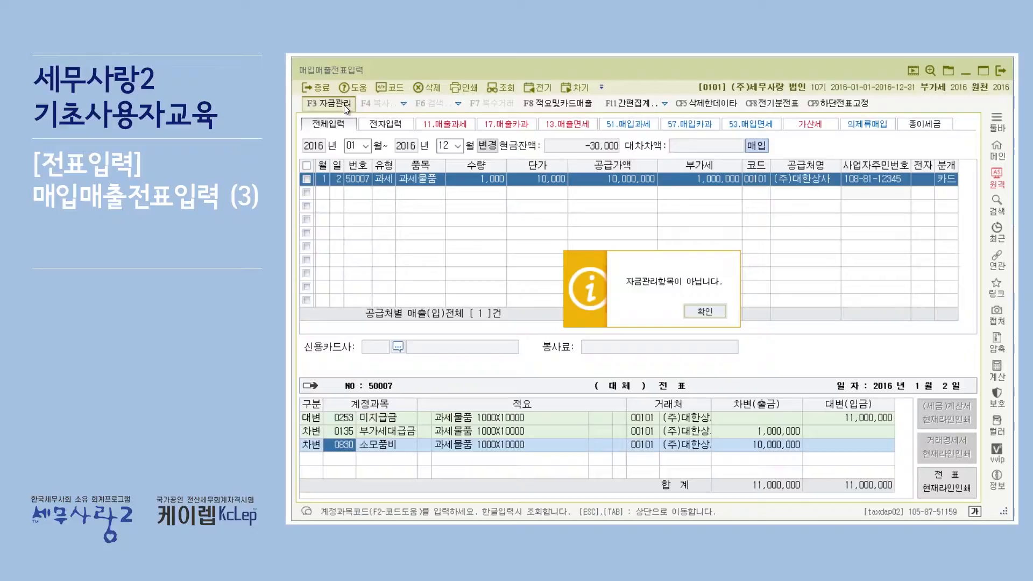
left_click(702, 312)
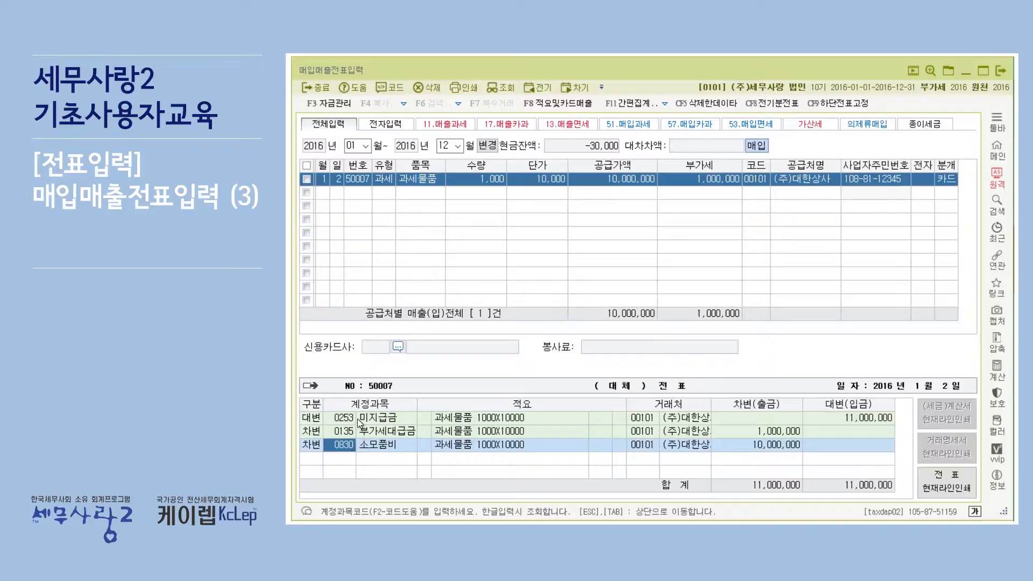
left_click(354, 418)
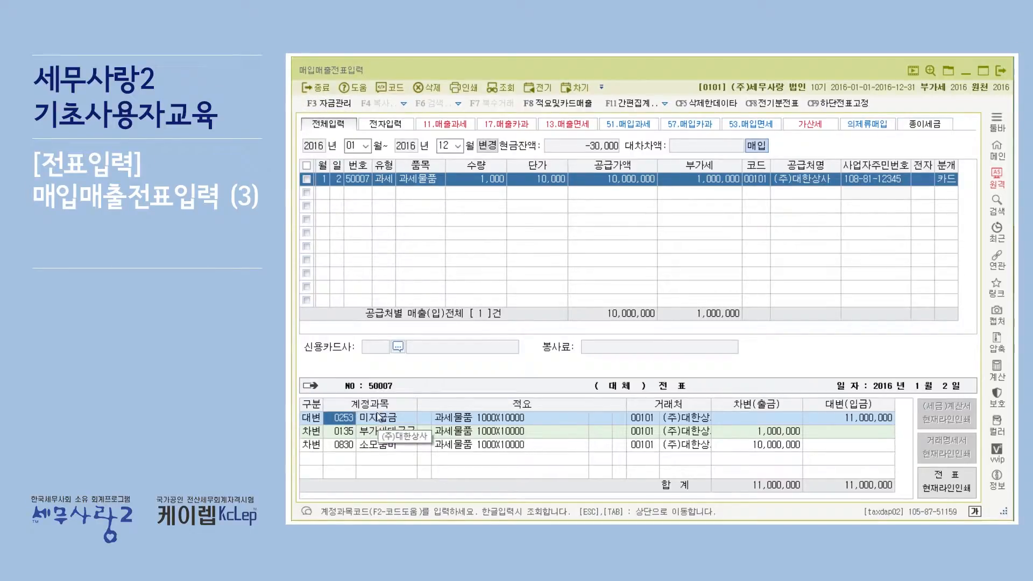
left_click(339, 105)
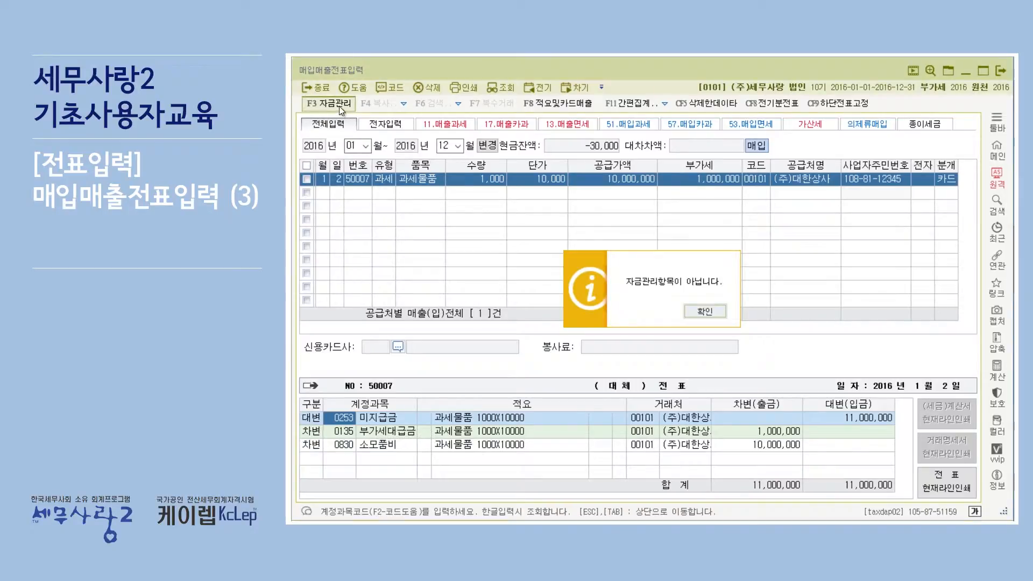
left_click(700, 311)
- Change the 미지급금 credit line's account to 0252 지급어음 by searching the account codes for 지급
key("F2")
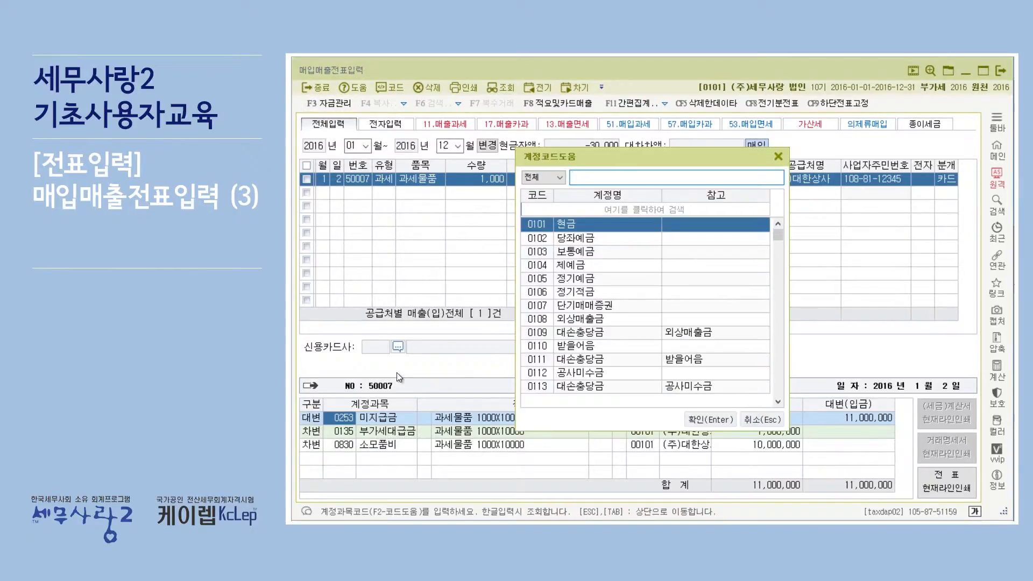
type("지급")
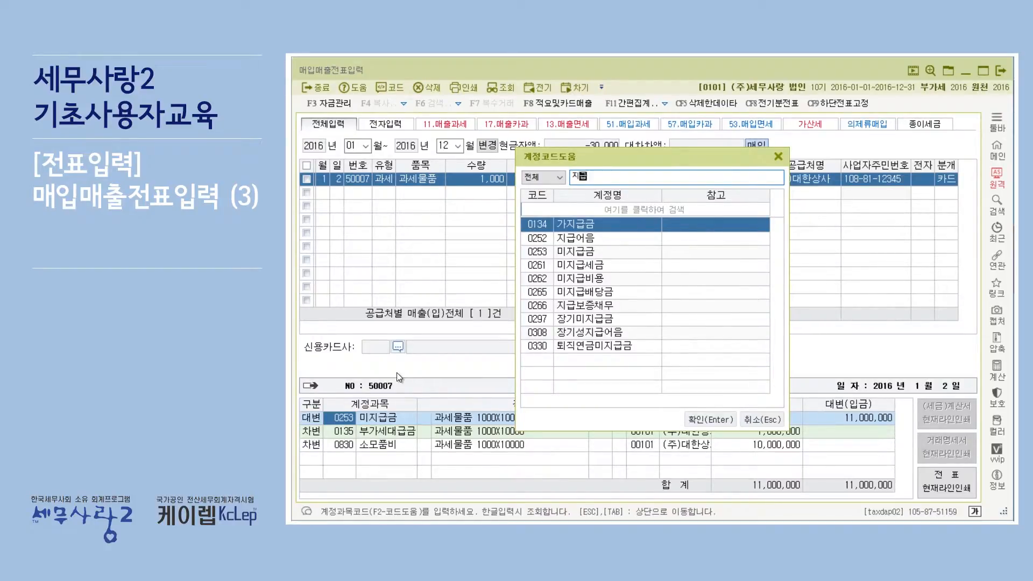
key("Down")
key("Return")
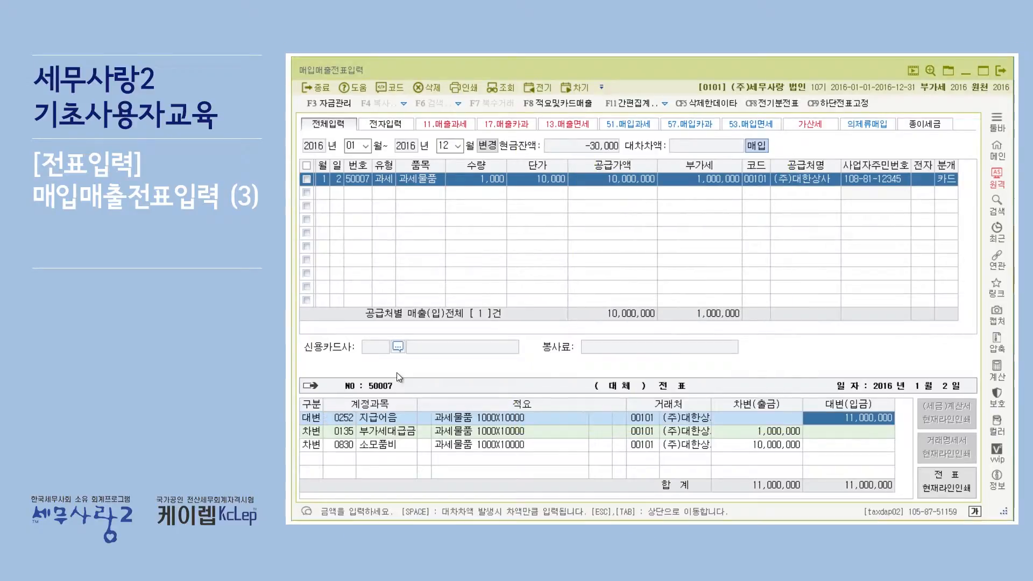
- View the 자금관리 details of the 지급어음 line, close them without entering anything, and select the 부가세대급금 line
key("F3")
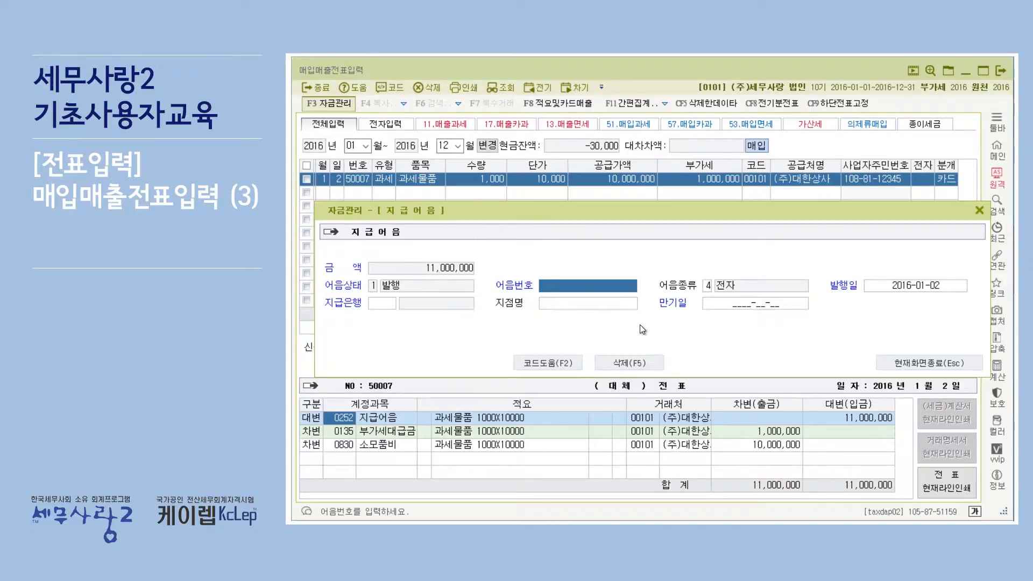
left_click(980, 210)
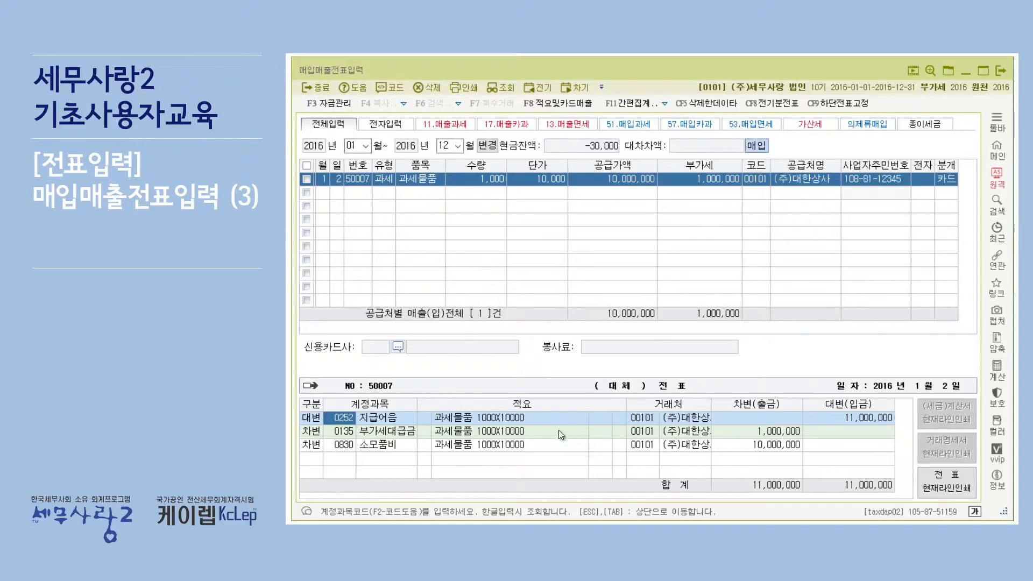
left_click(393, 432)
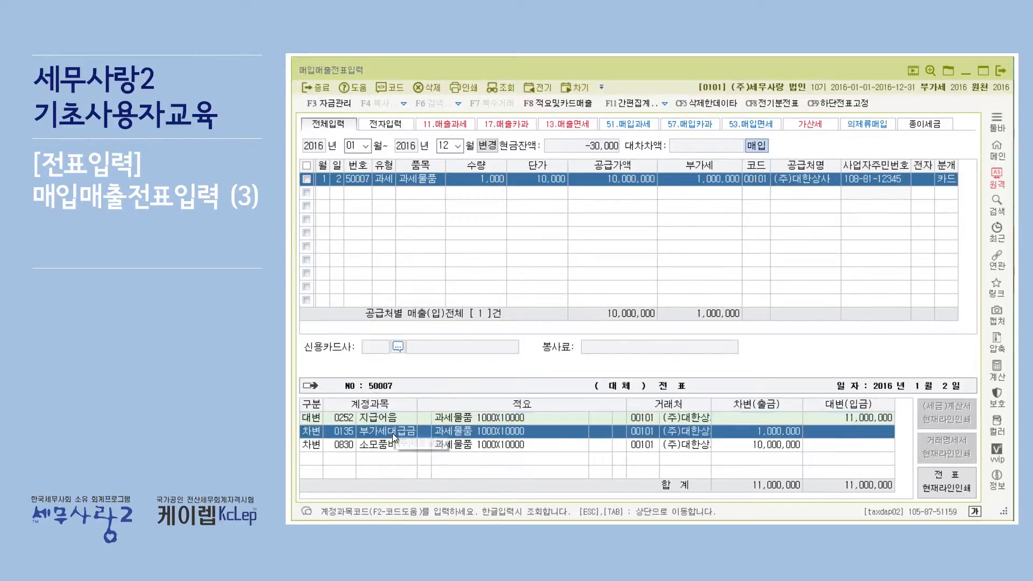
- Mark the 과세물품 purchase entry for copying, view the 전표 복사 options, and close them without copying
left_click(345, 177)
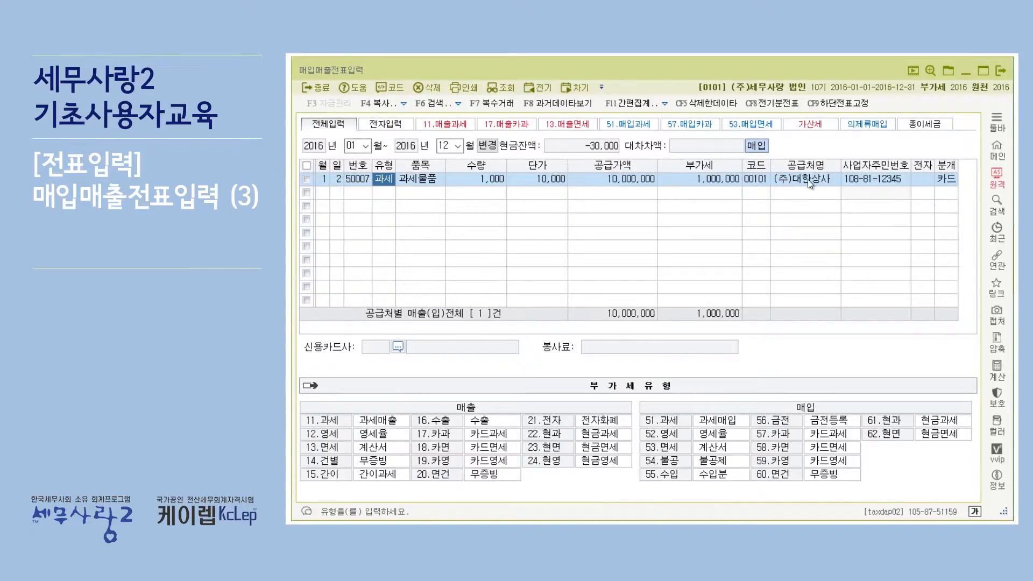
left_click(323, 181)
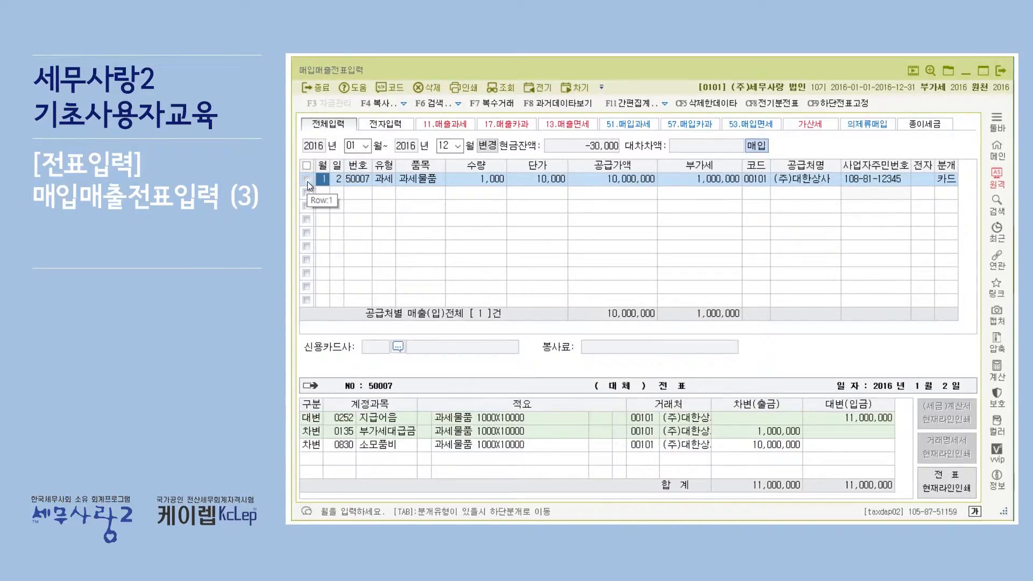
left_click(391, 107)
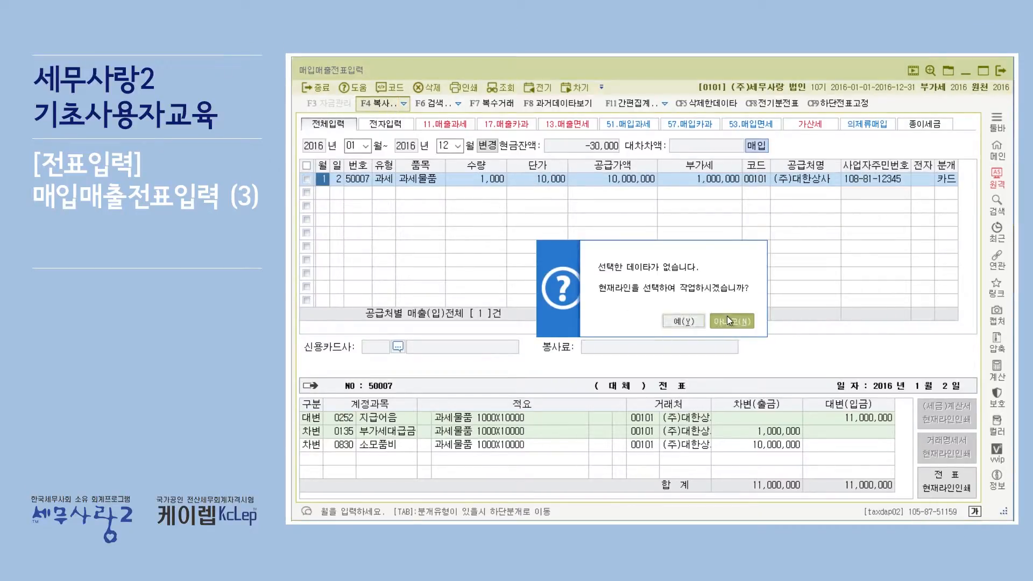
left_click(727, 321)
left_click(307, 179)
left_click(380, 105)
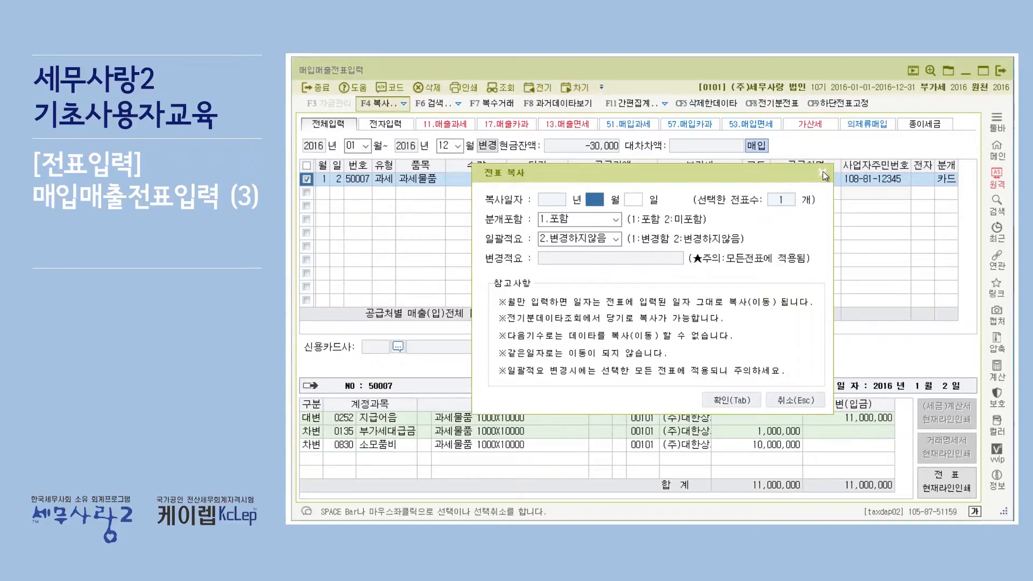
left_click(822, 172)
- Choose 2.매입 and 51.과세 as the new VAT type in 유형일괄변경 for the marked entry, leaving without applying the change
left_click(405, 105)
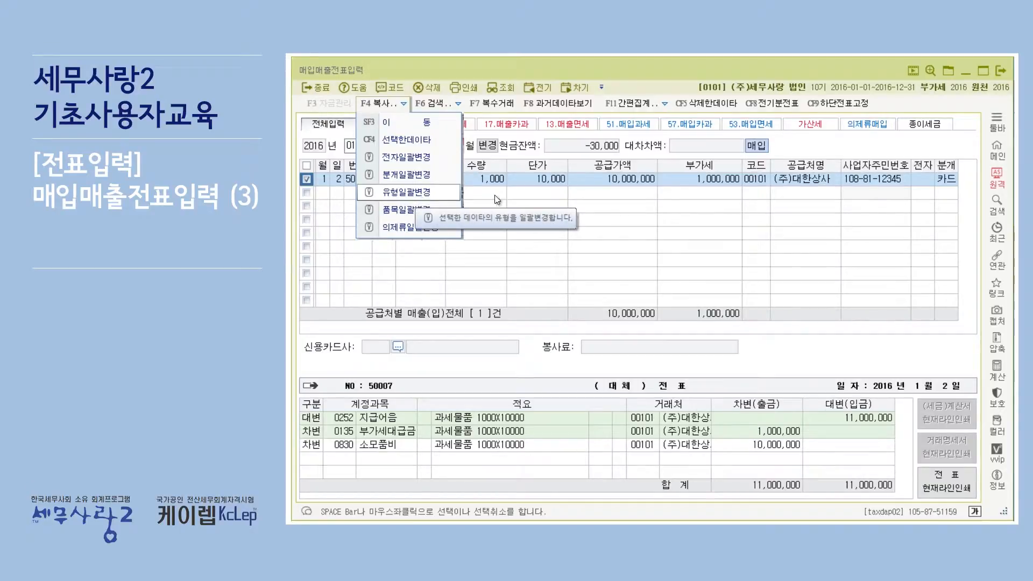
left_click(656, 202)
left_click(405, 106)
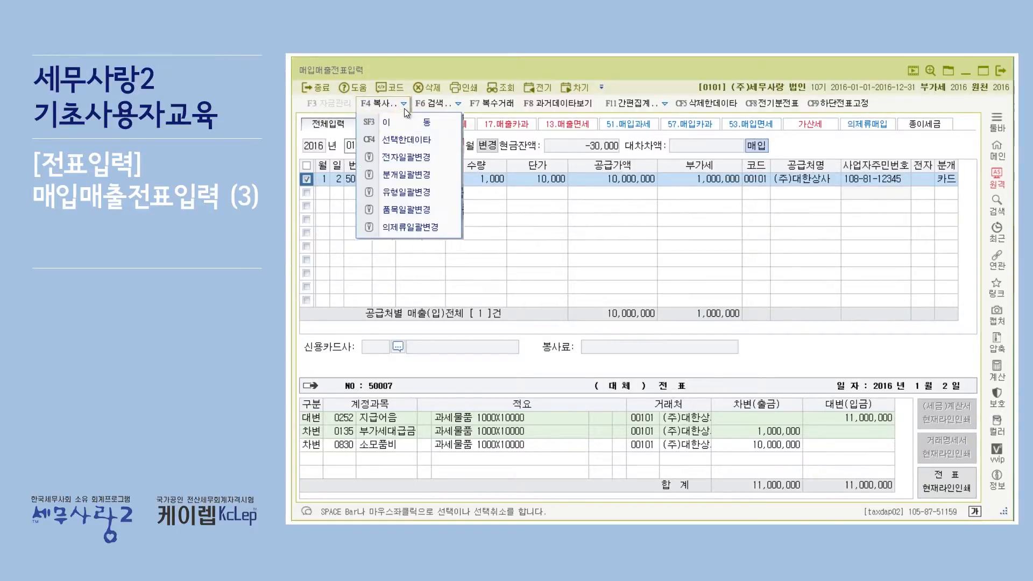
left_click(405, 192)
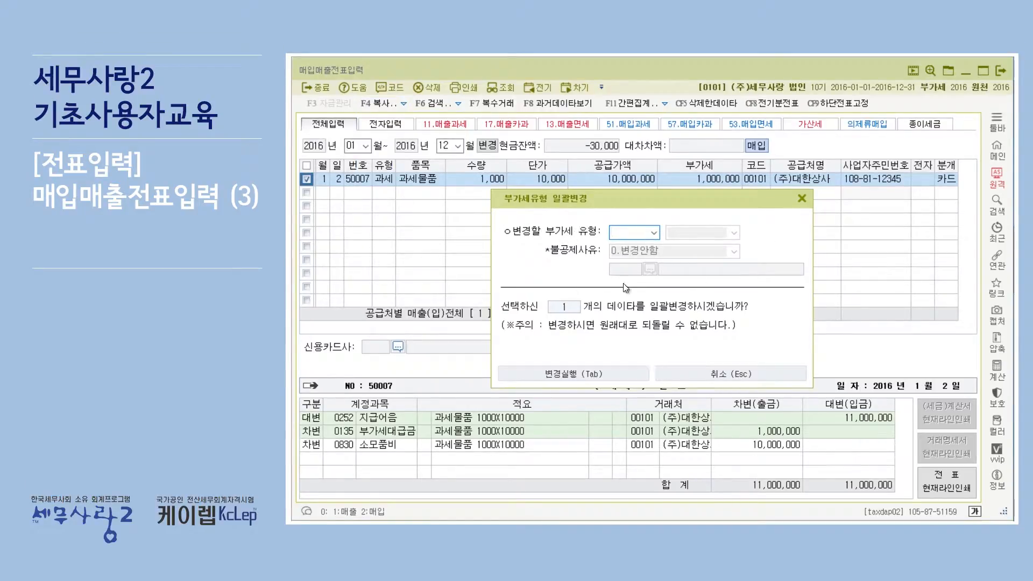
left_click(636, 233)
left_click(642, 269)
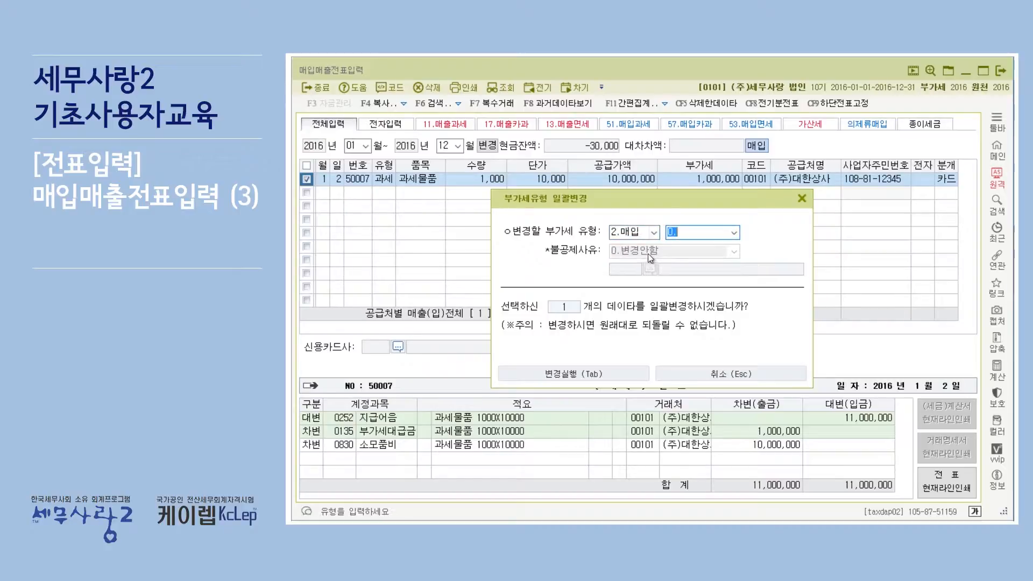
left_click(733, 233)
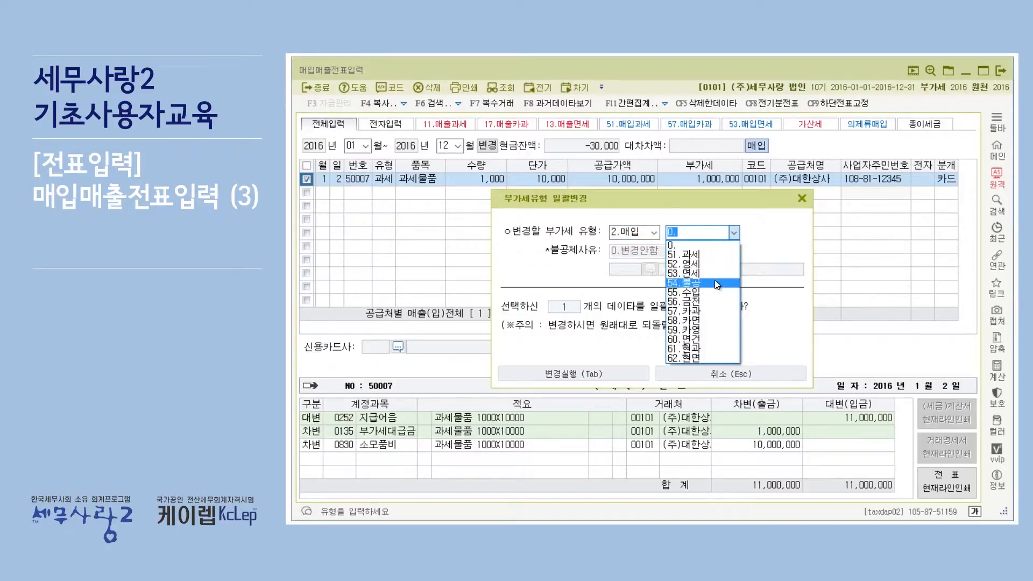
left_click(718, 254)
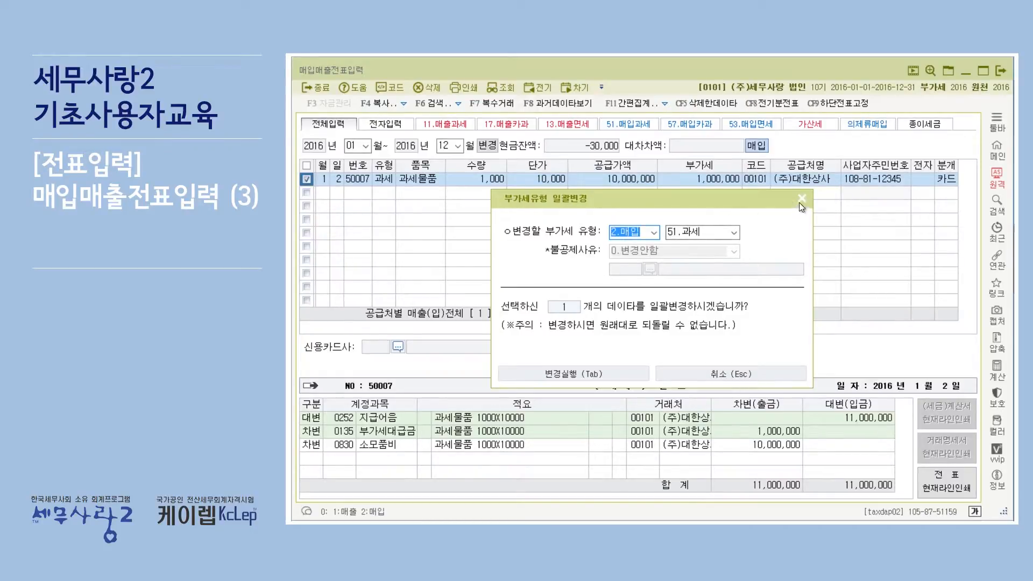
key("Tab")
- View the 57.매입카과 entry list, try 품목일괄변경 there, and return to 전체입력
left_click(407, 106)
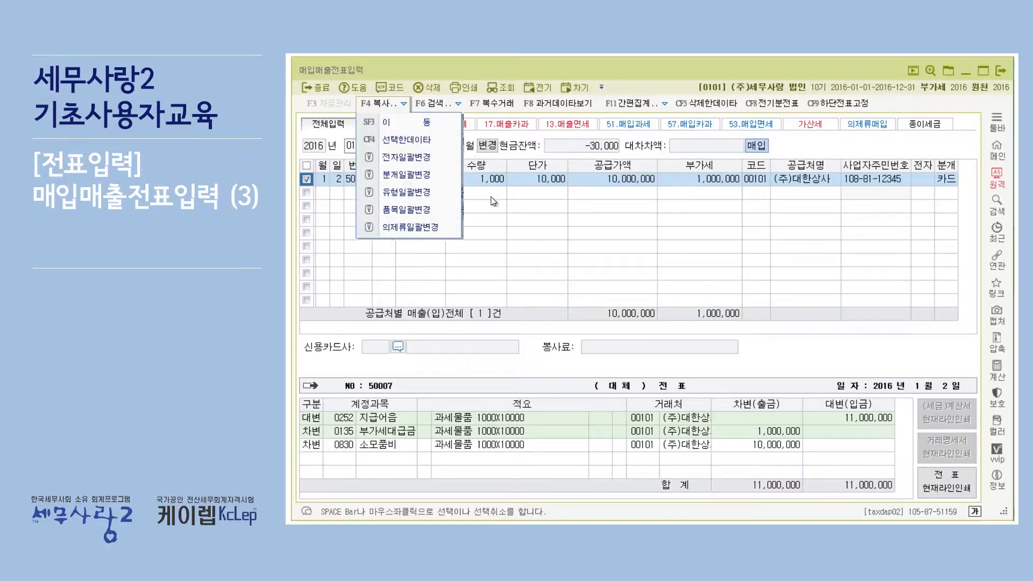
left_click(714, 128)
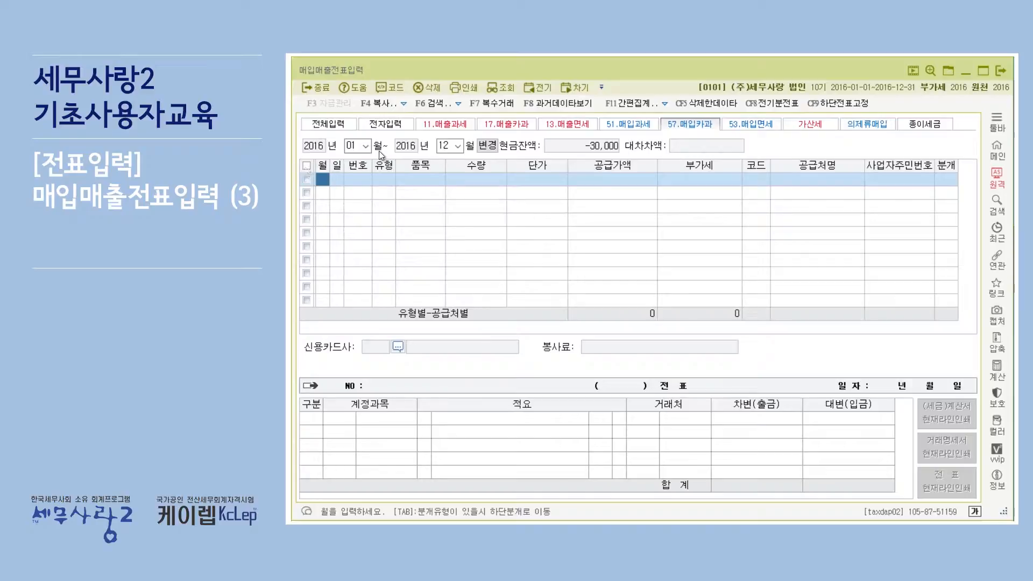
left_click(403, 103)
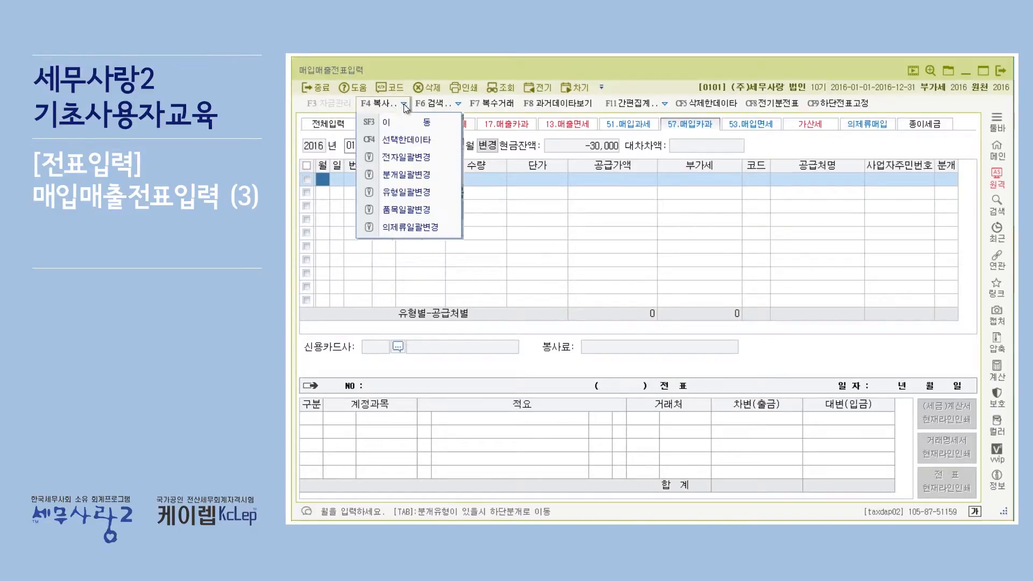
left_click(411, 209)
left_click(727, 320)
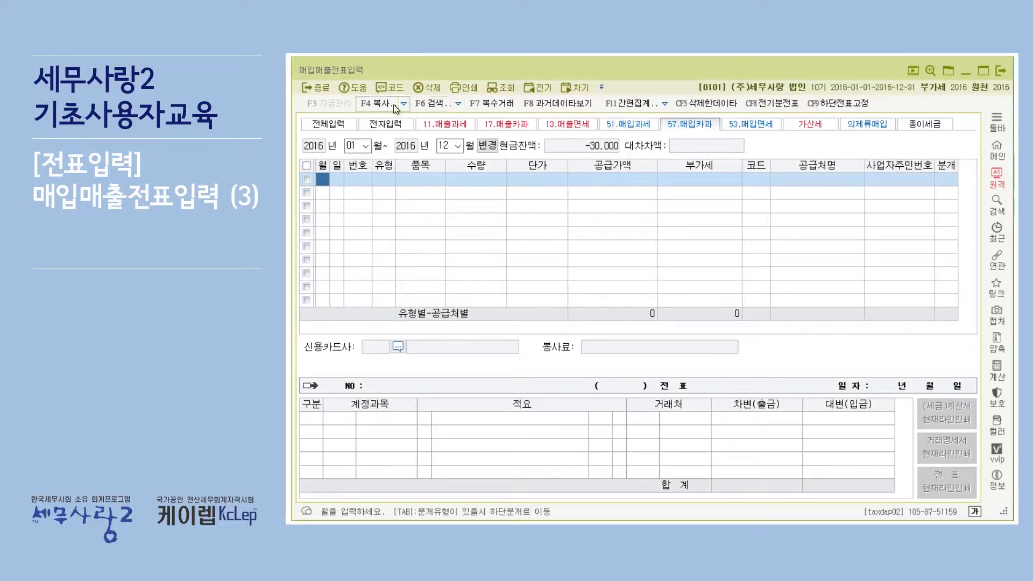
left_click(328, 124)
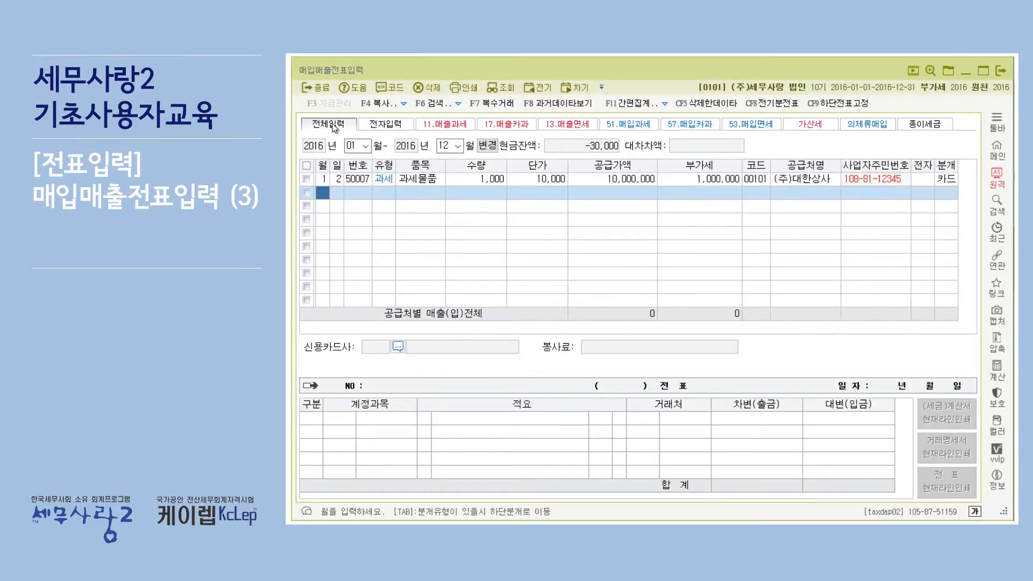
- View the 53.매입면세 entry list and find the 의제류일괄변경 command without running it
left_click(404, 104)
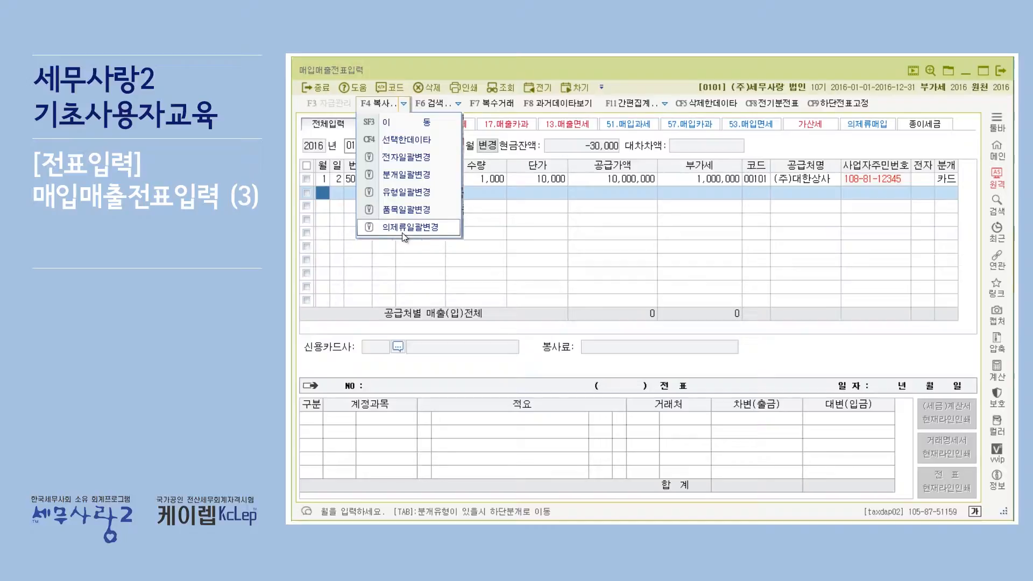
left_click(753, 123)
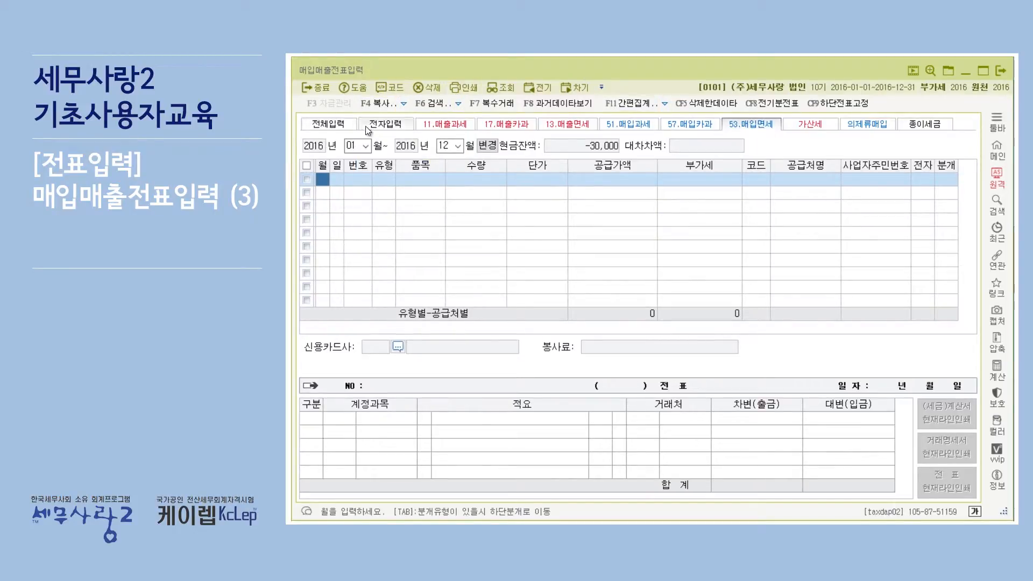
left_click(390, 106)
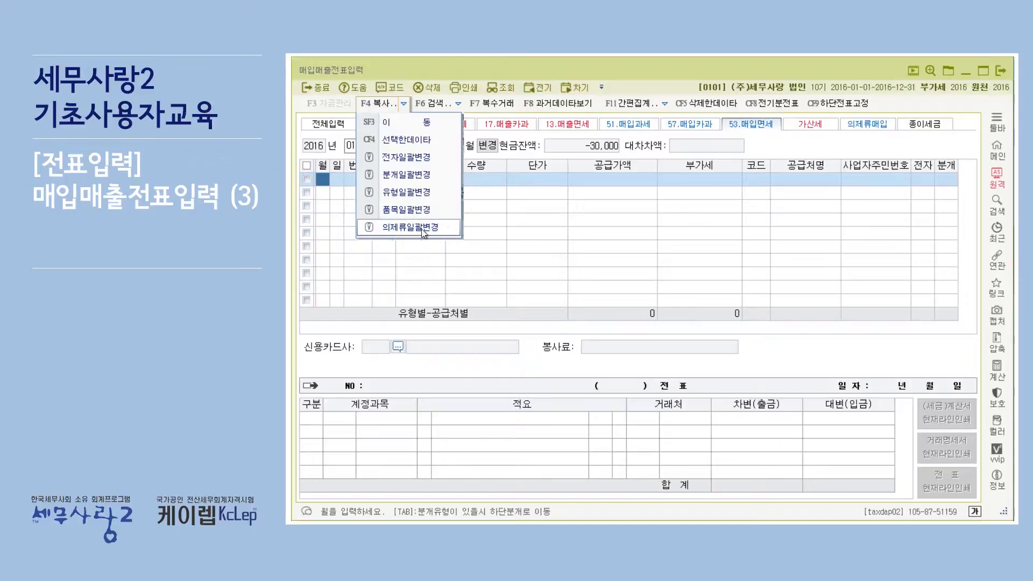
left_click(787, 152)
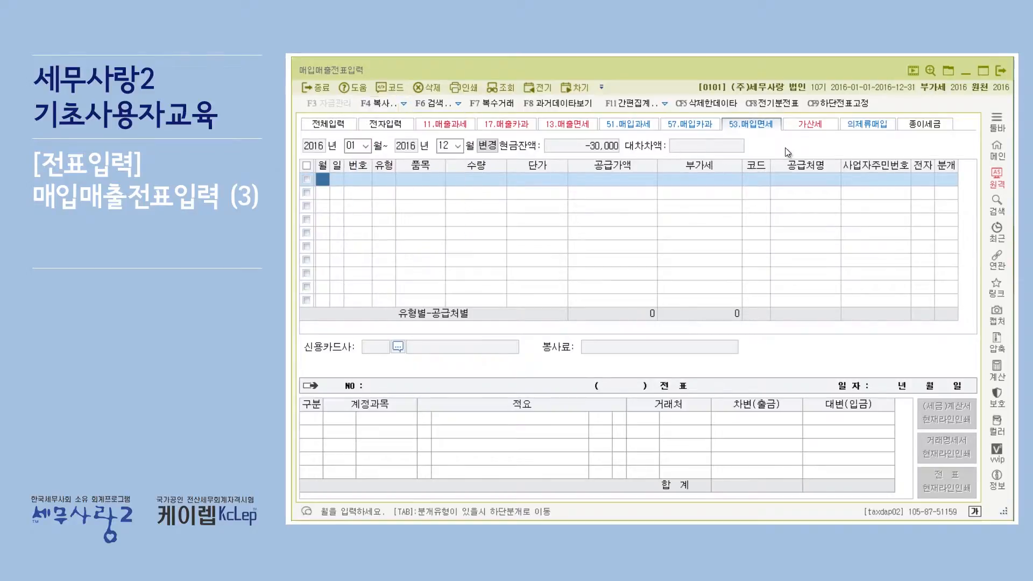
- View the voucher search conditions without searching, then return to 전체입력 and look through the additional search commands
left_click(431, 105)
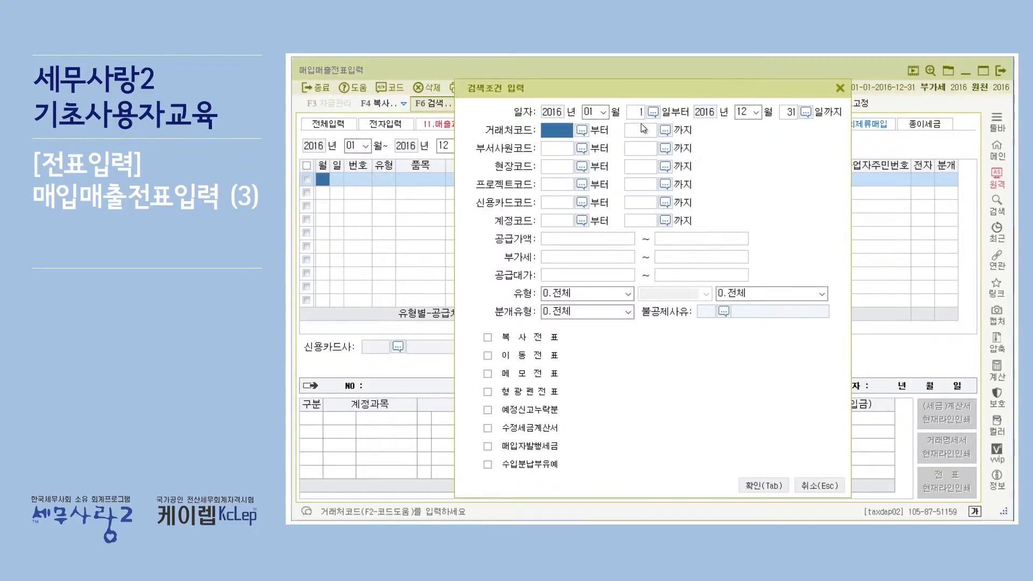
left_click(840, 87)
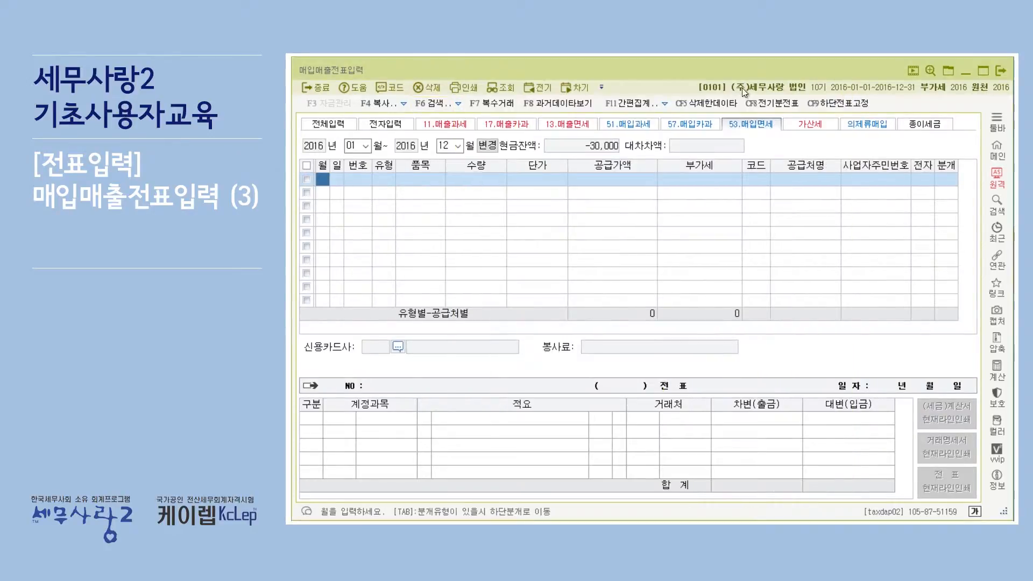
left_click(339, 125)
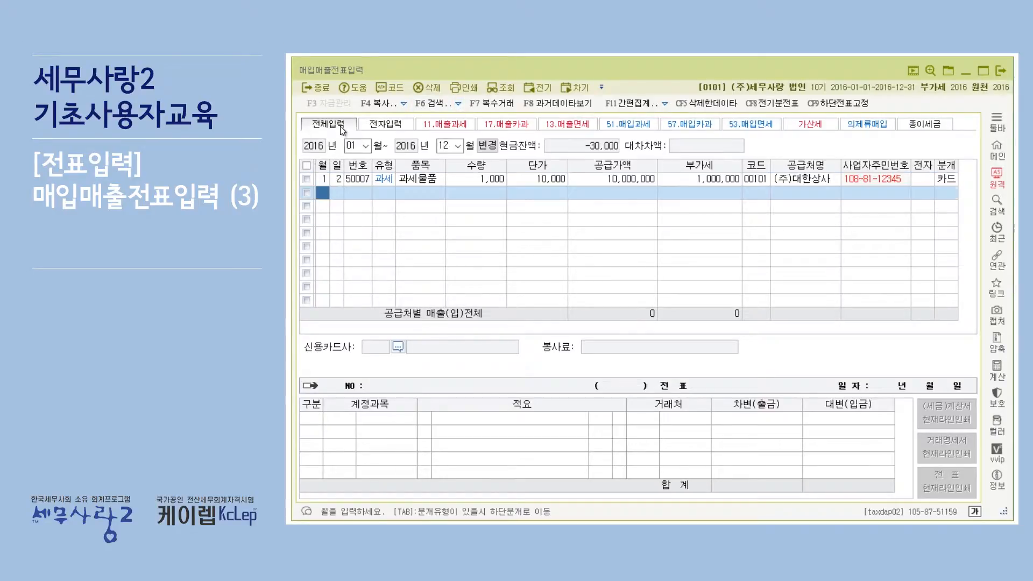
left_click(458, 104)
left_click(470, 122)
left_click(459, 104)
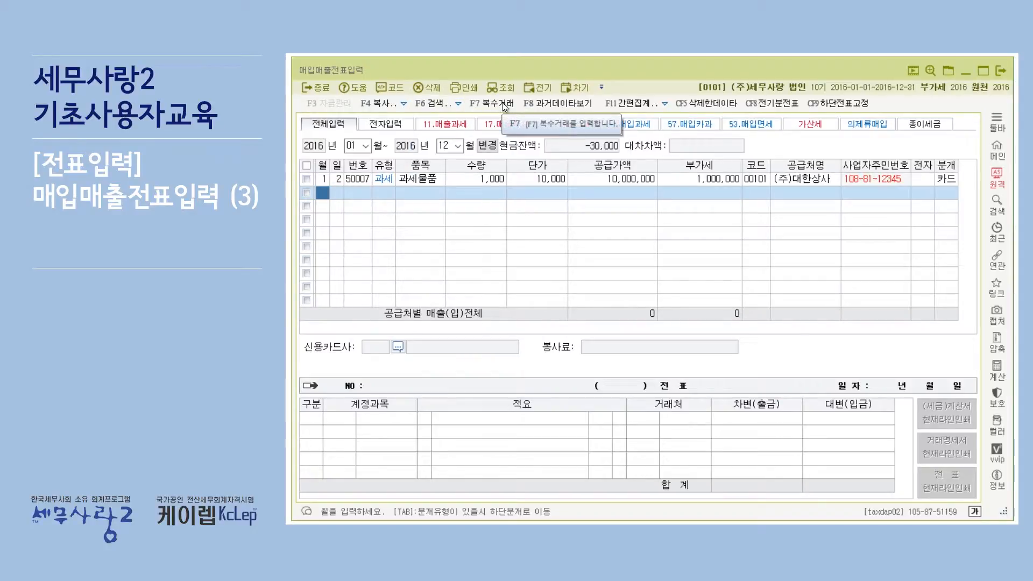
- Start 복수거래 entry for the 과세물품 purchase and name the first item 과세1
left_click(417, 182)
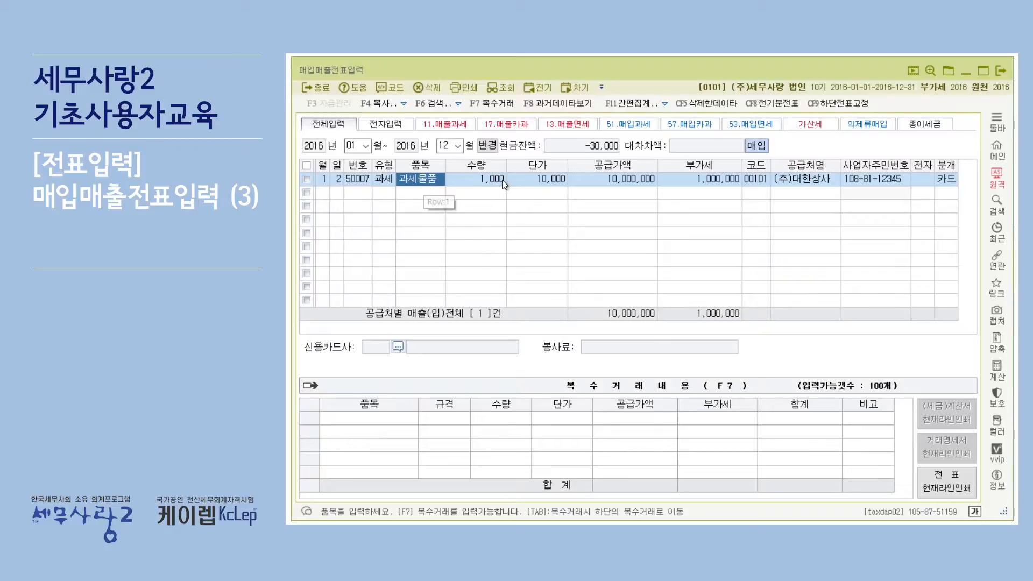
left_click(495, 102)
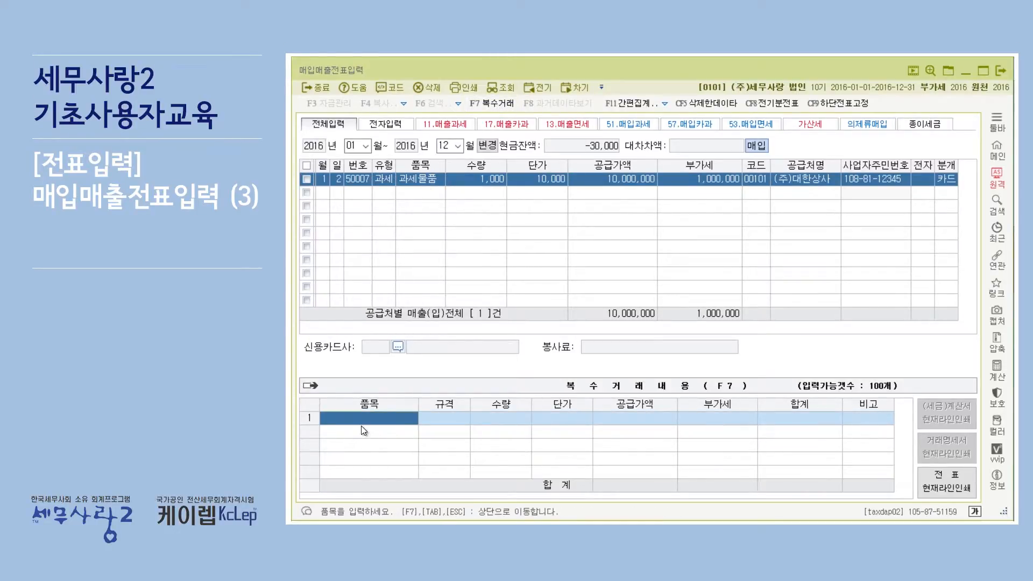
type("과세1")
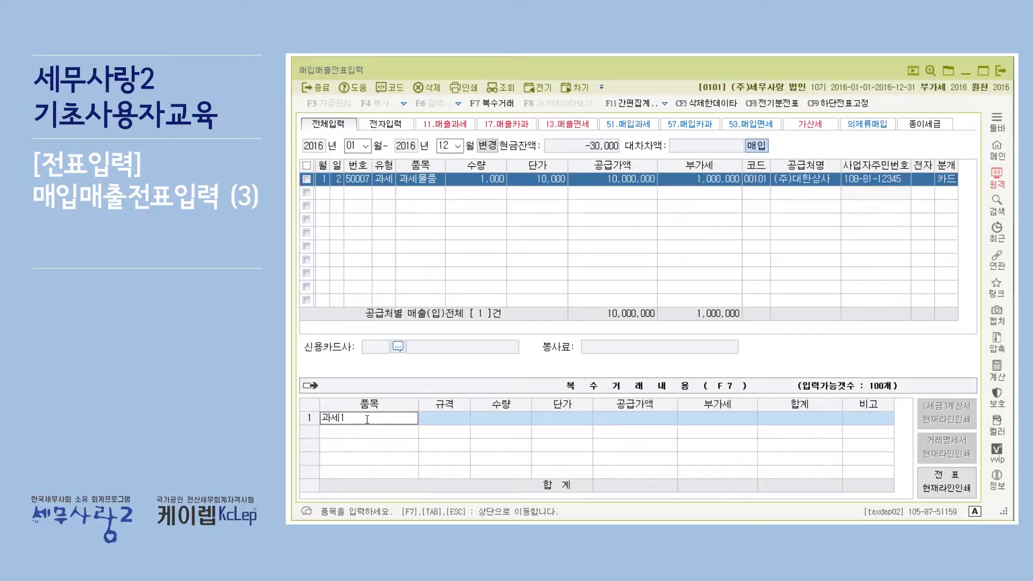
key("Return")
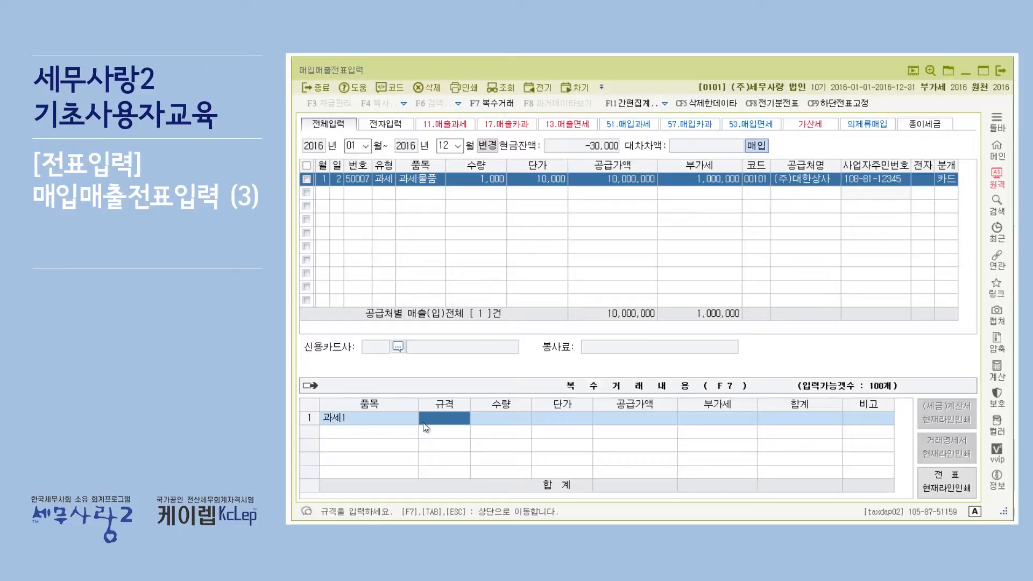
- Give the 과세1 line specification 500, quantity 10,000 and supply amount 5,000,000, and accept the calculated VAT
type("500")
key("Return")
type("100000")
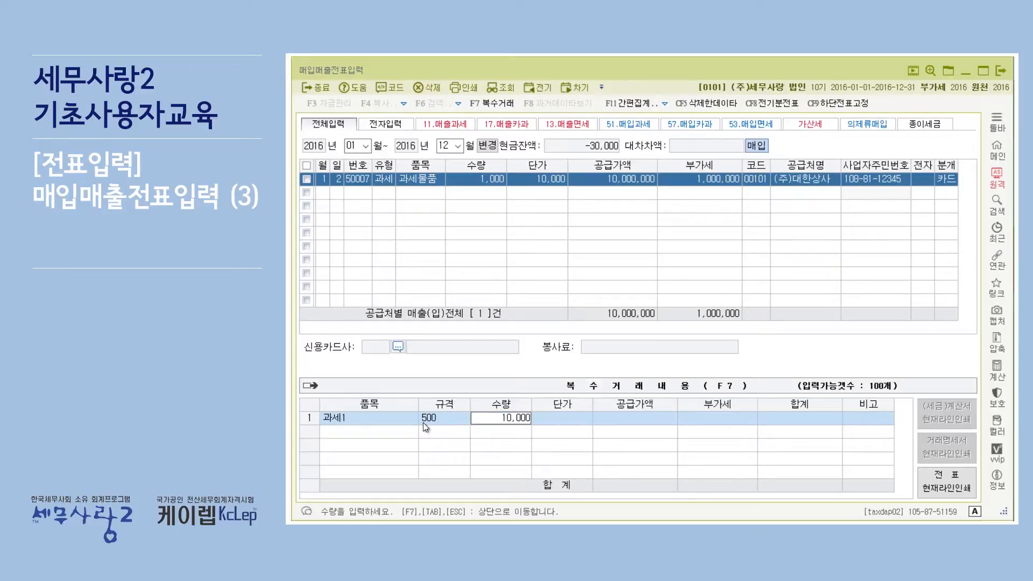
key("Return")
key("Return")
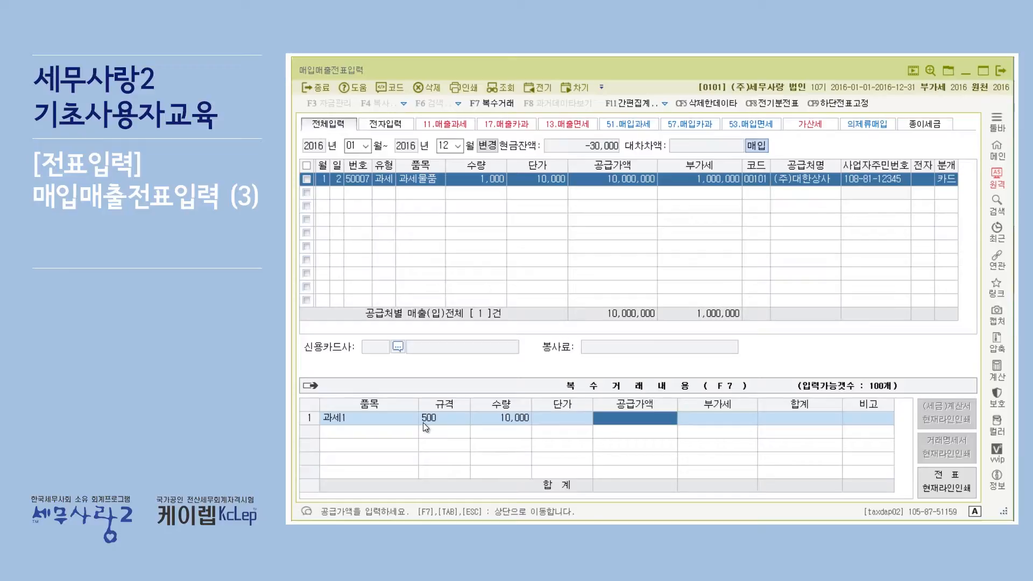
type("5000000")
key("Return")
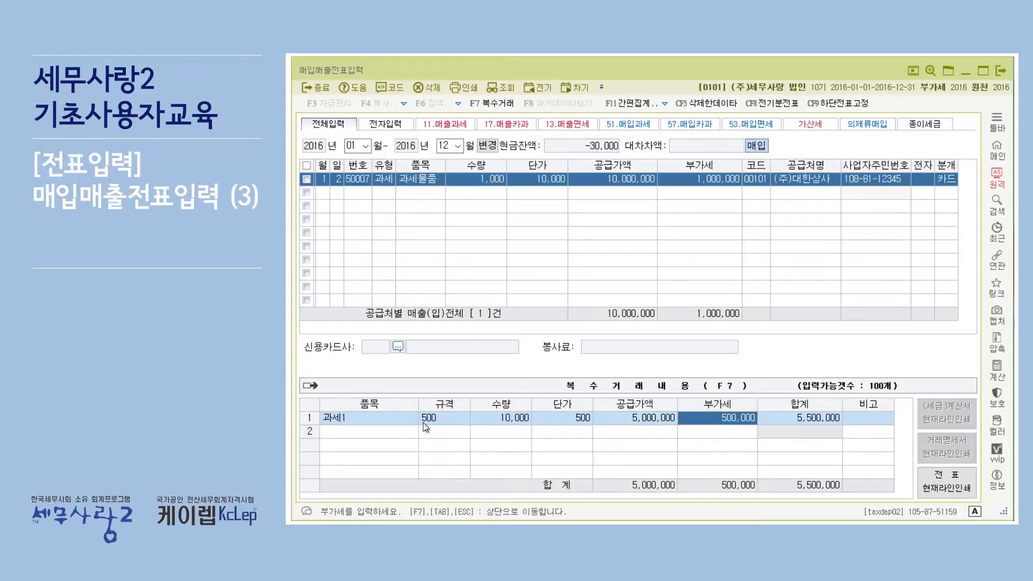
key("Return")
key("Return")
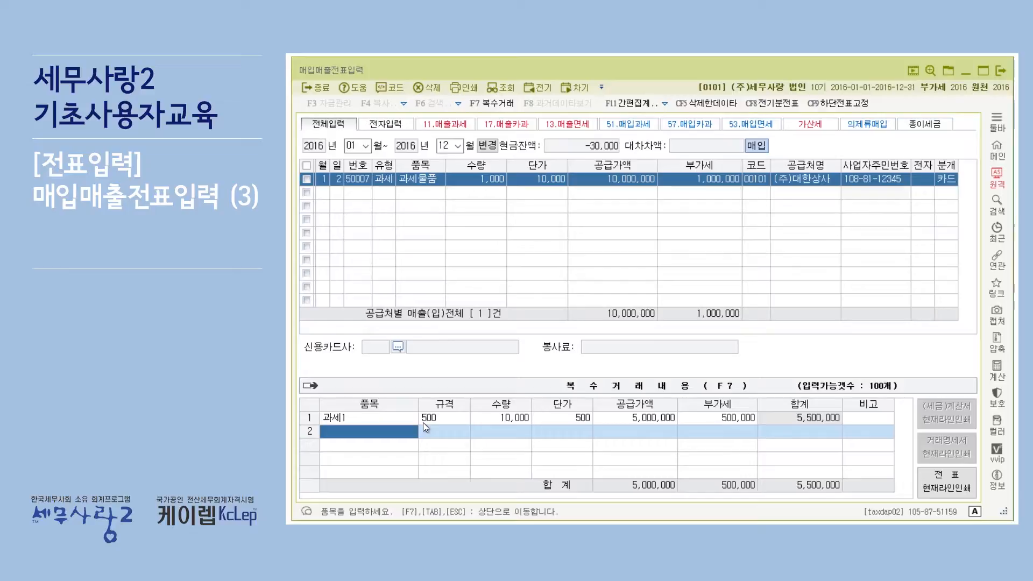
- Add the second 복수거래 item 과세2 with specification 500, quantity 5,000 and unit price 1,000, accepting the calculated supply amount and VAT
type("과세2")
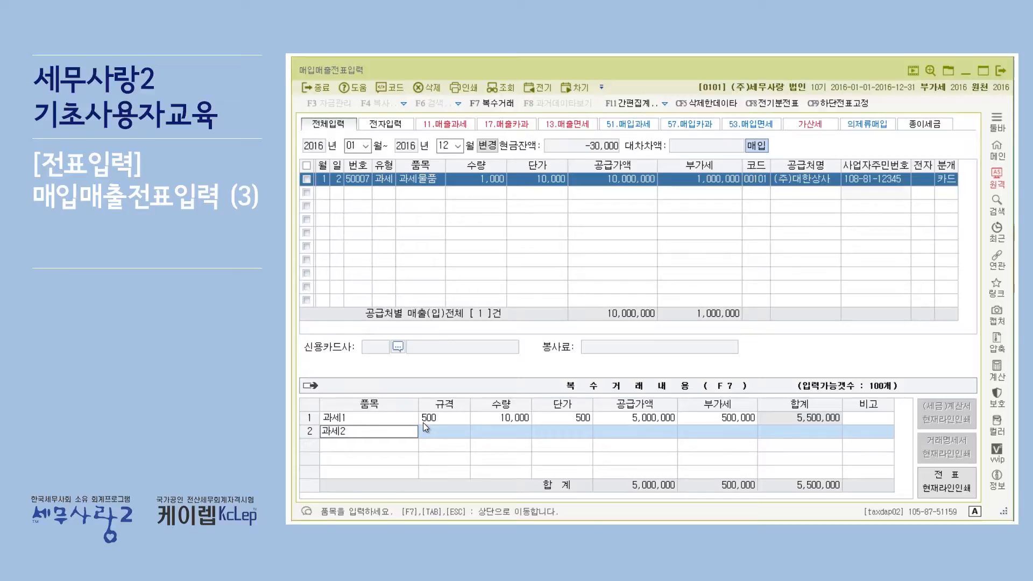
key("Return")
type("500")
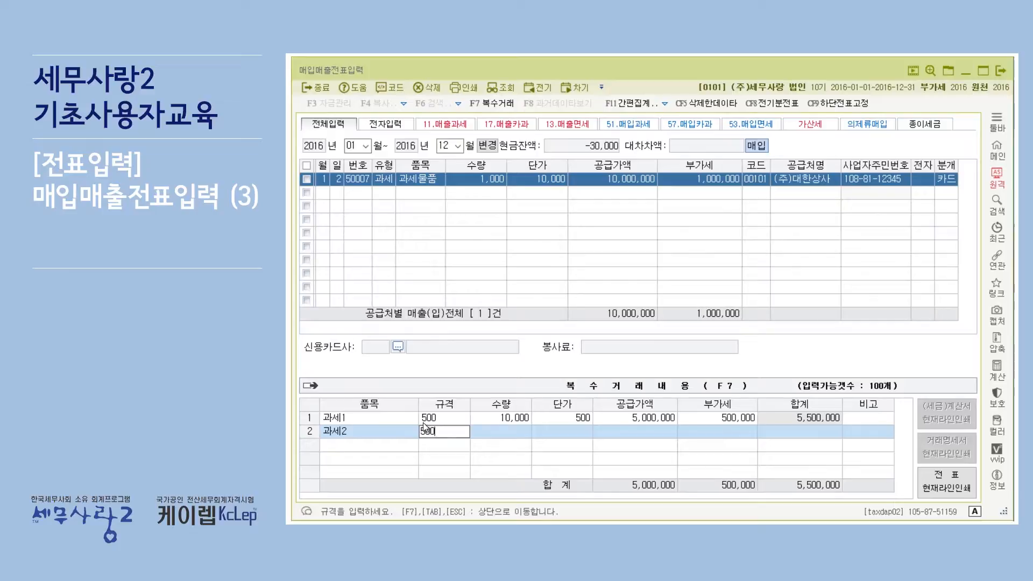
key("Return")
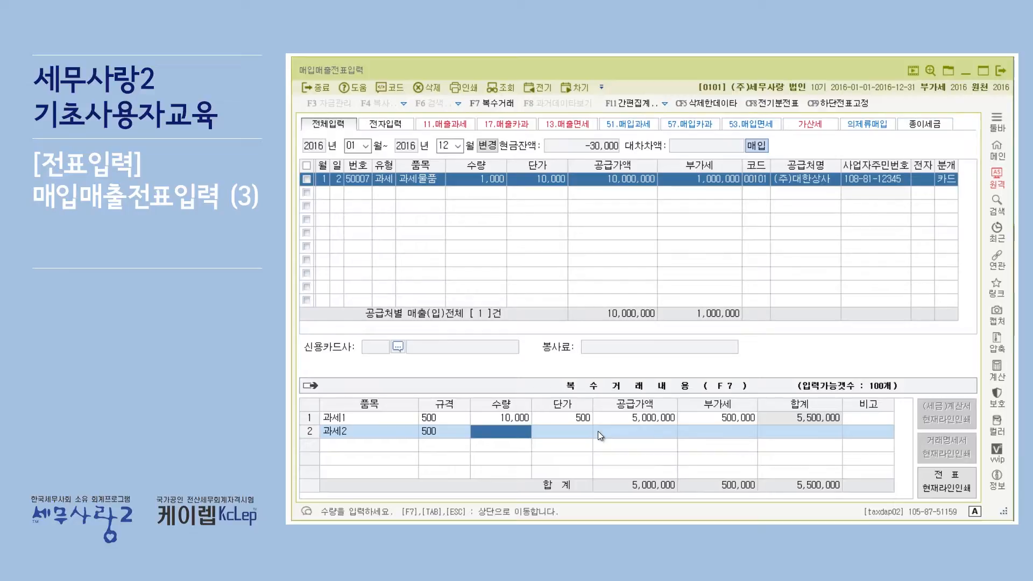
type("5000")
key("Return")
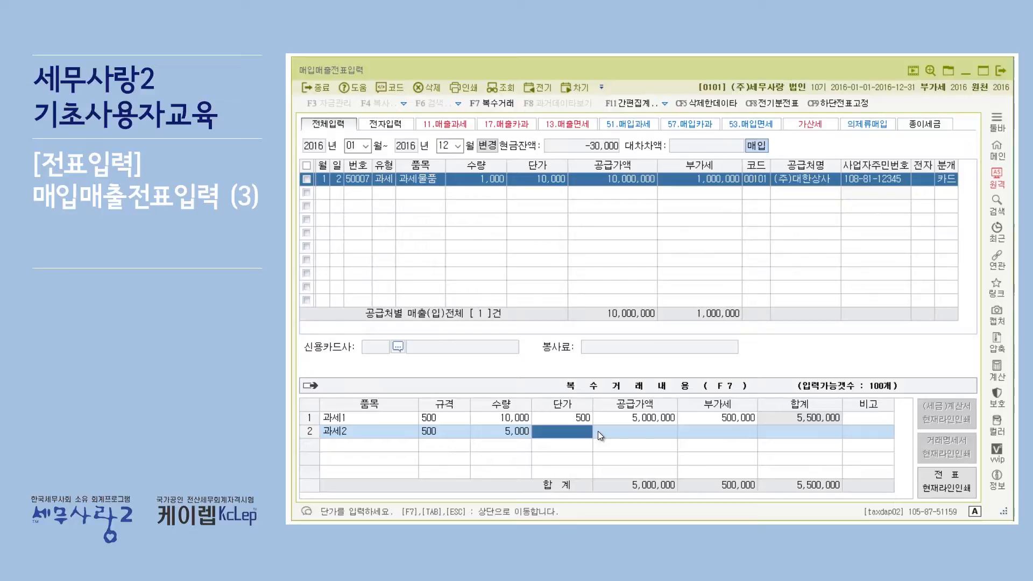
type("1000")
key("Return")
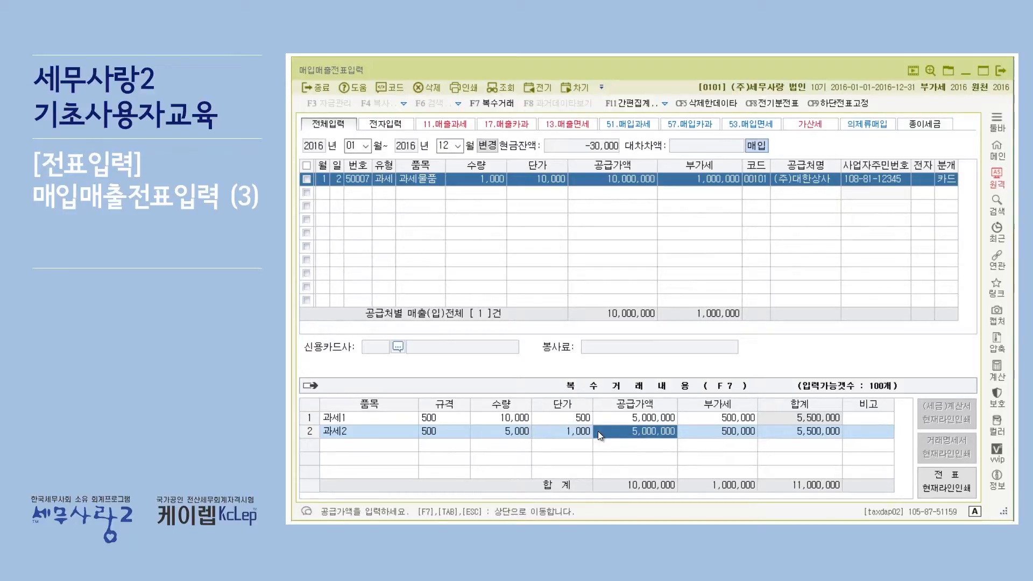
key("Return")
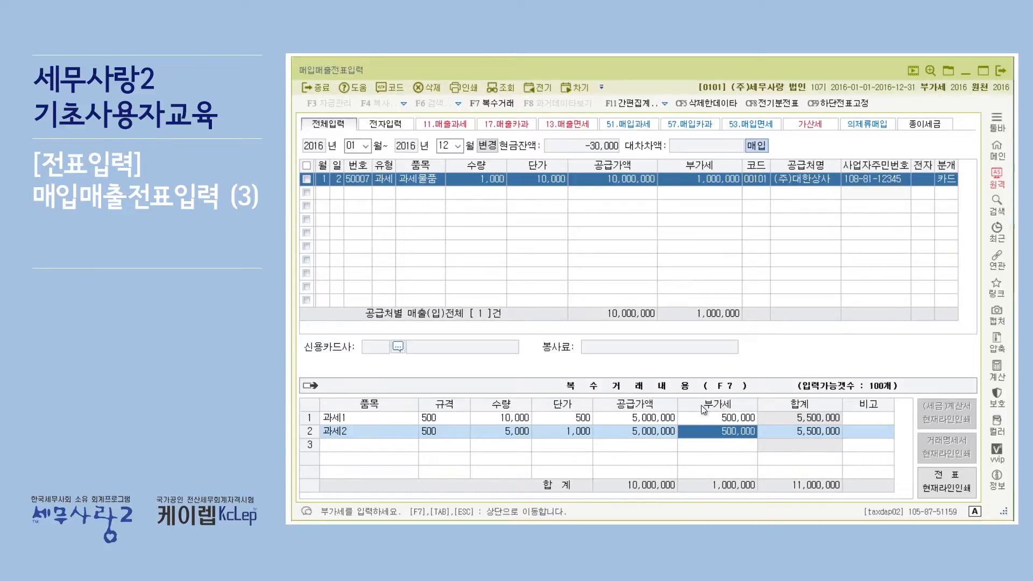
key("Return")
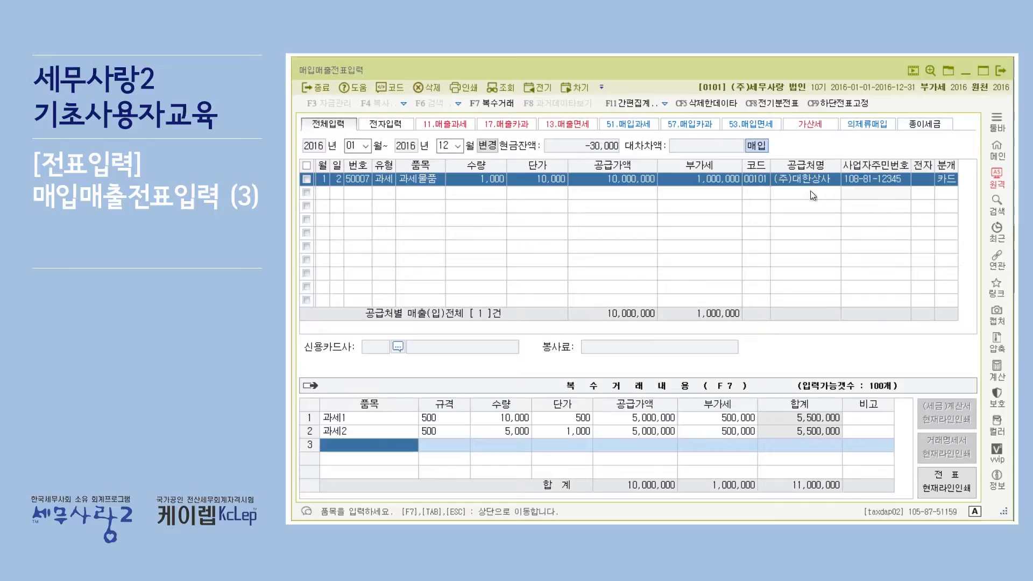
- Return from the item lines to the voucher, reopen its 복수거래 details for review, and go back to the voucher's item name
key("Tab")
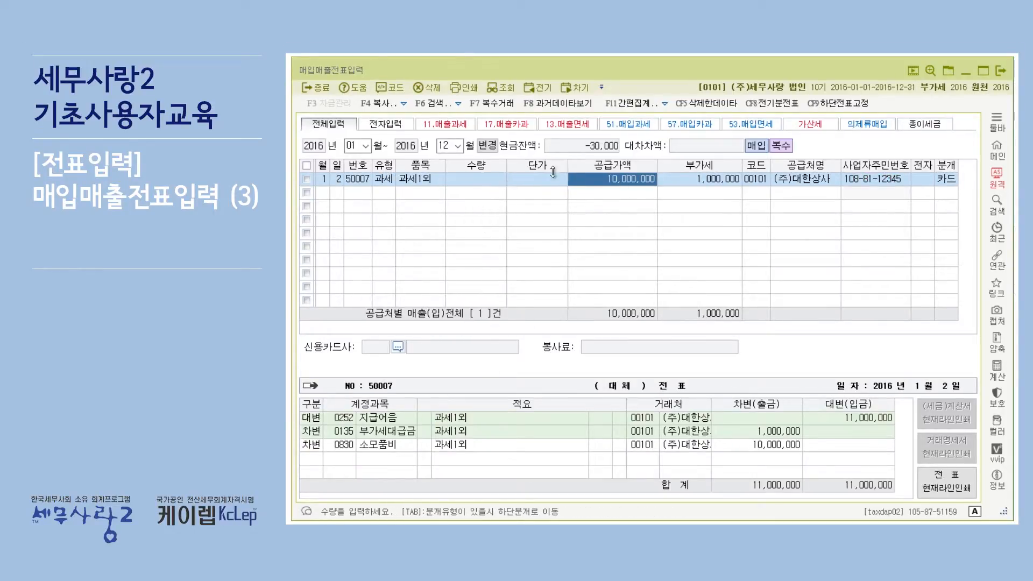
left_click(506, 106)
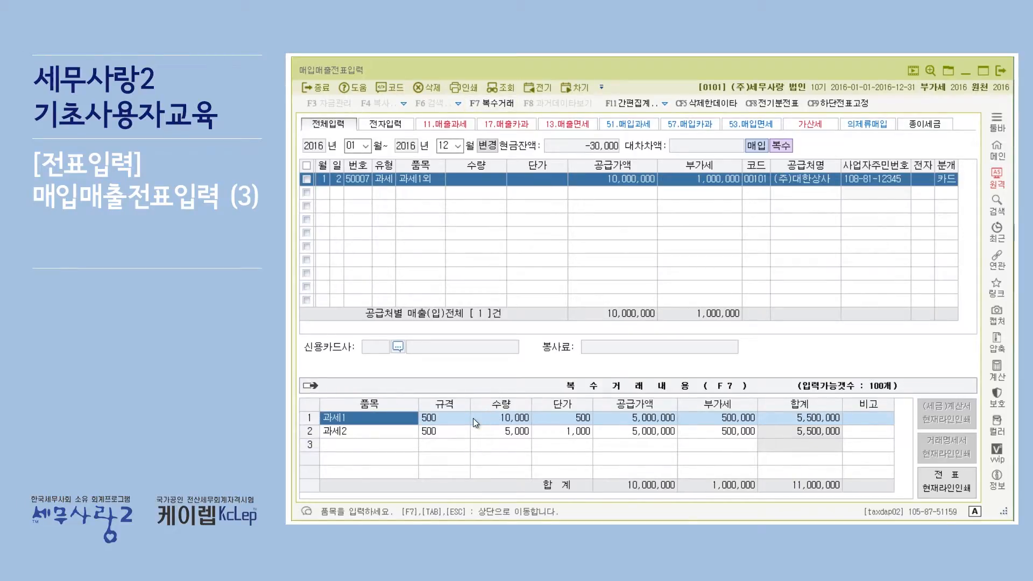
left_click(426, 180)
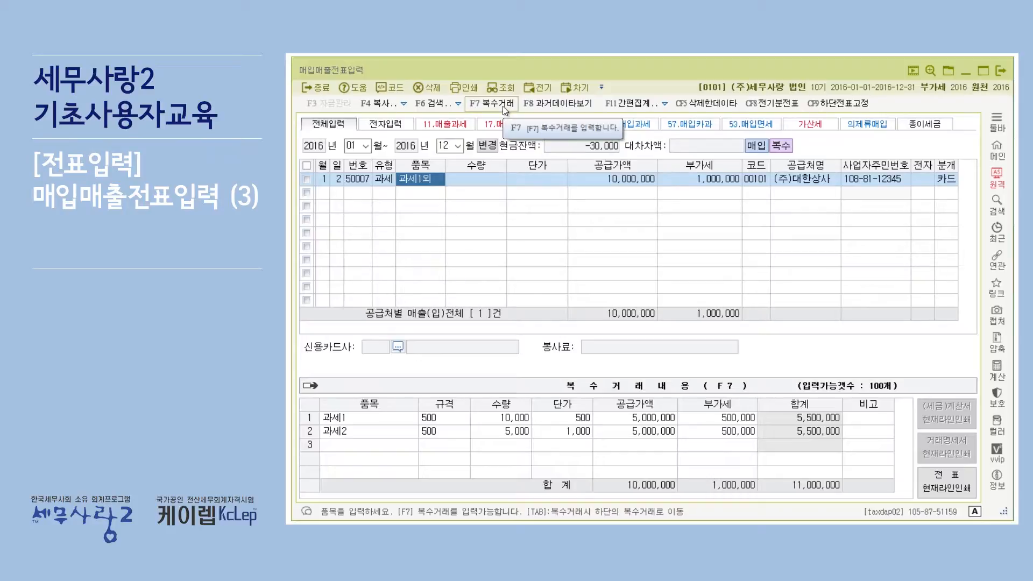
- View the past transaction data for (주)대한상사 from the voucher's item name and from its supplier name, applying nothing
left_click(553, 104)
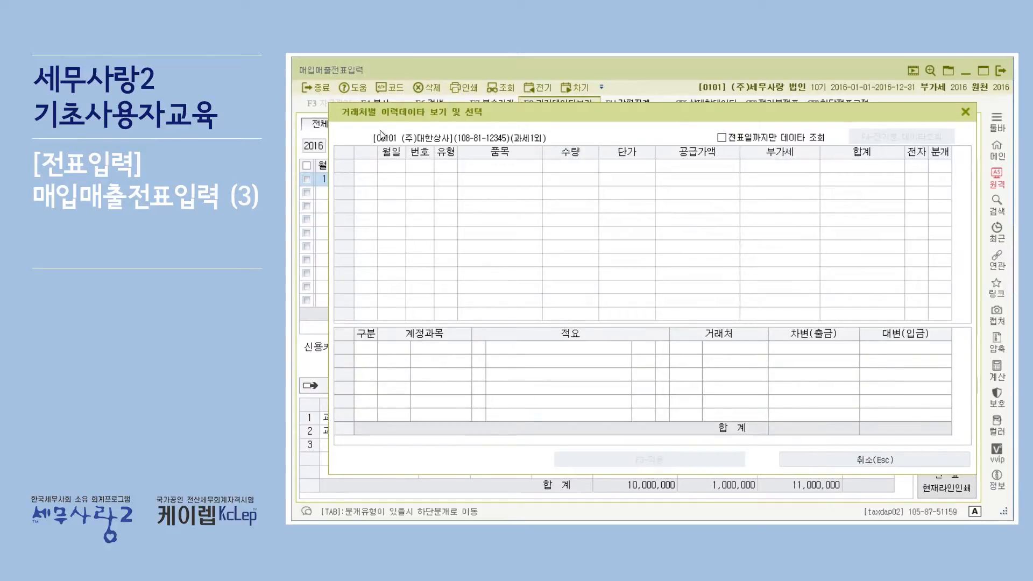
left_click(967, 111)
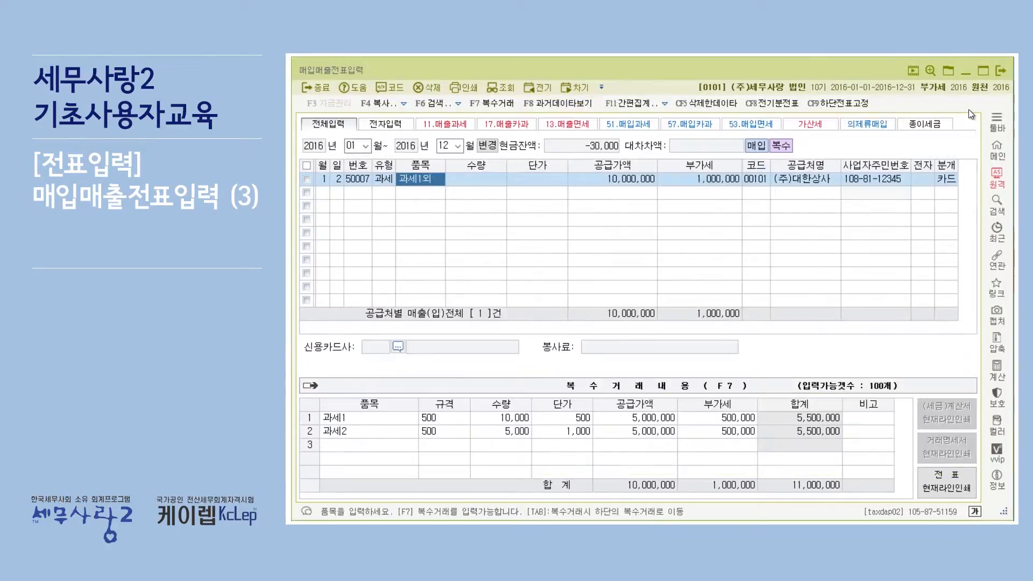
left_click(569, 105)
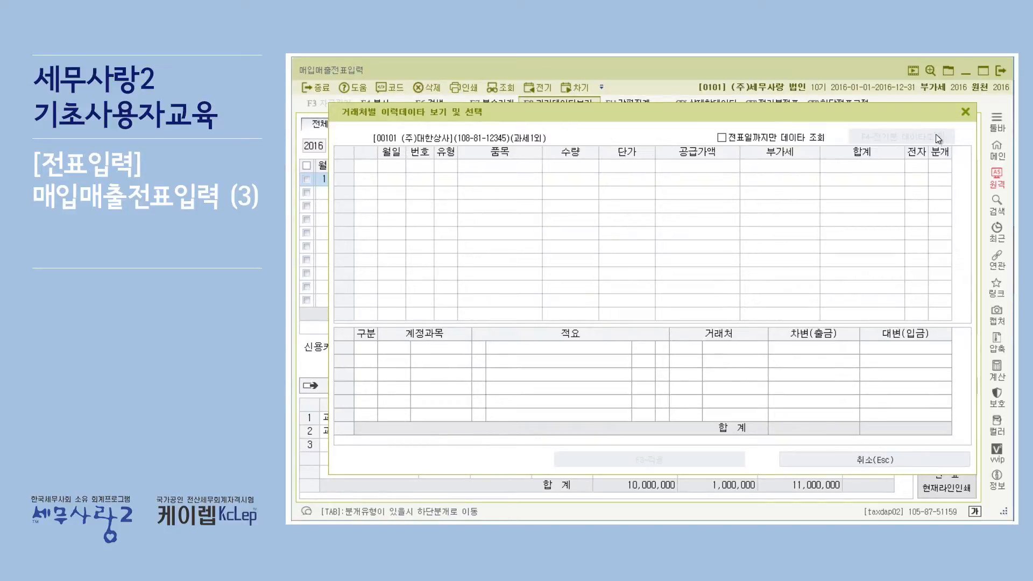
left_click(966, 112)
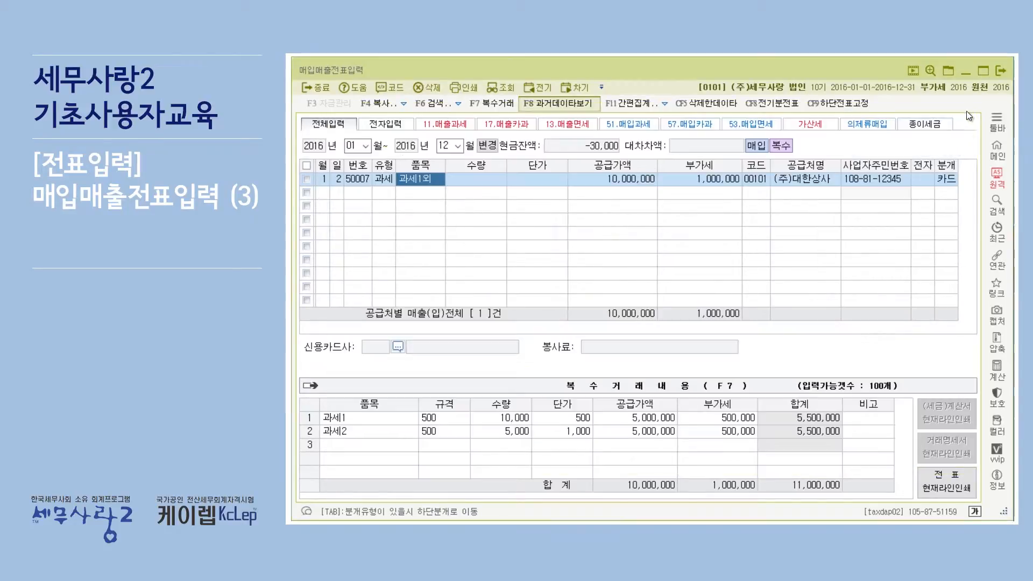
left_click(808, 177)
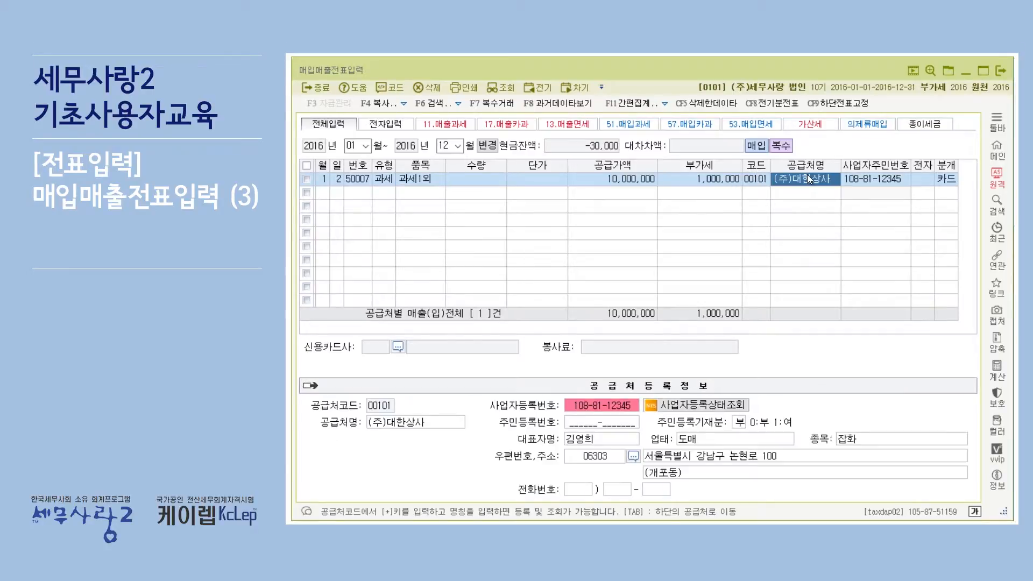
left_click(551, 105)
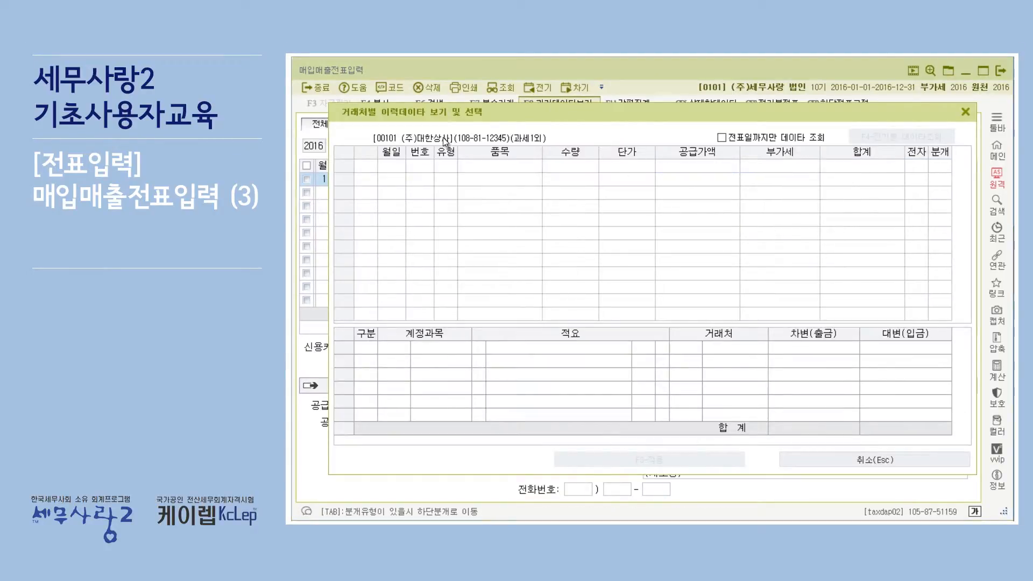
left_click(967, 112)
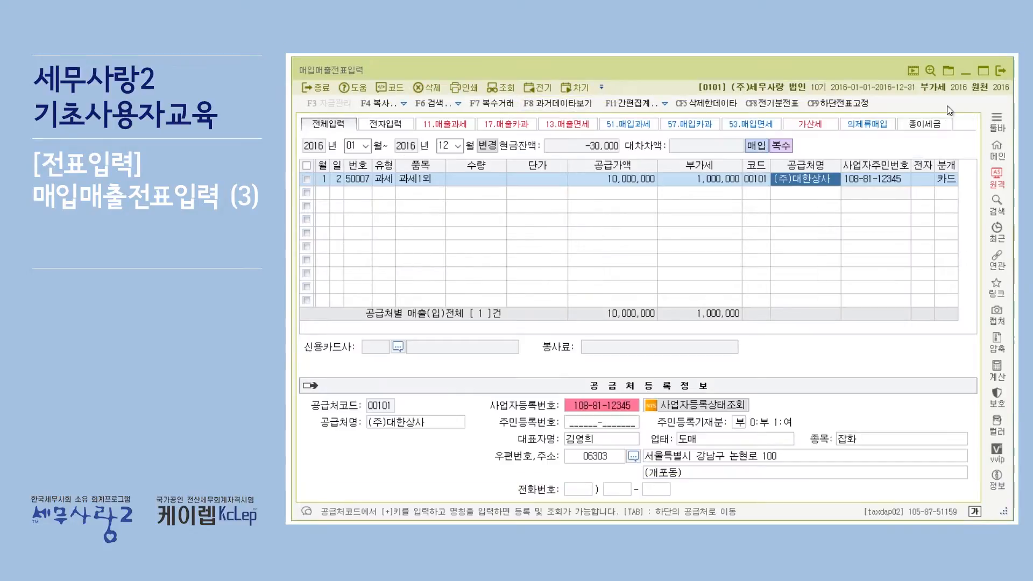
- View the 매출매입 간편집계표 and the VAT유형별집계 summary, closing both without changes
left_click(638, 105)
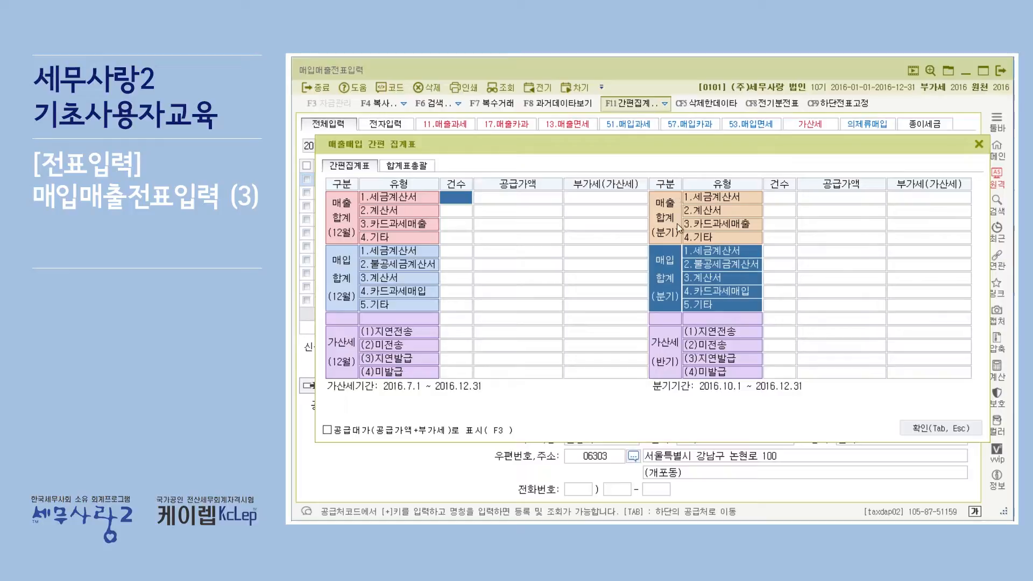
left_click(980, 144)
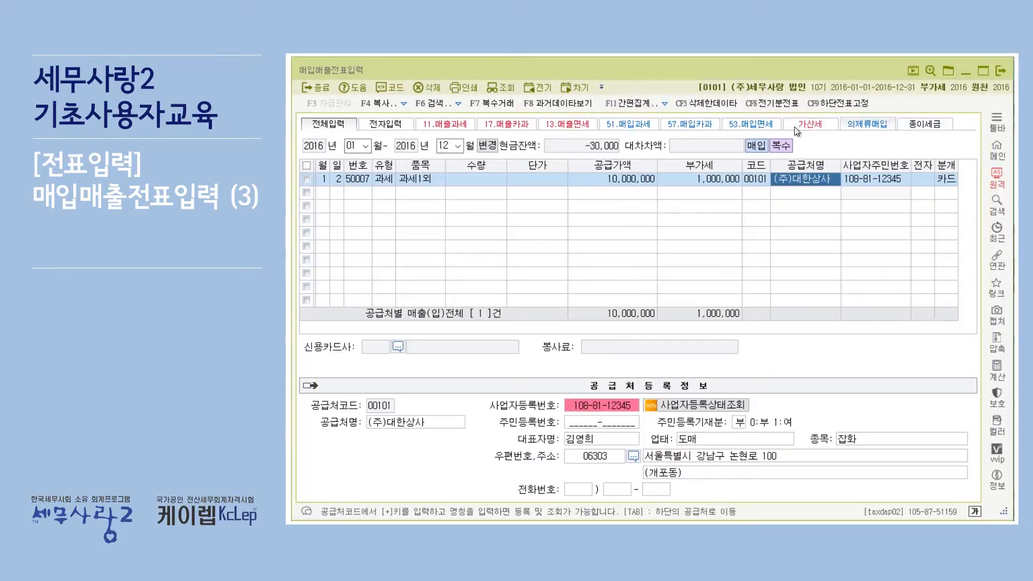
left_click(665, 103)
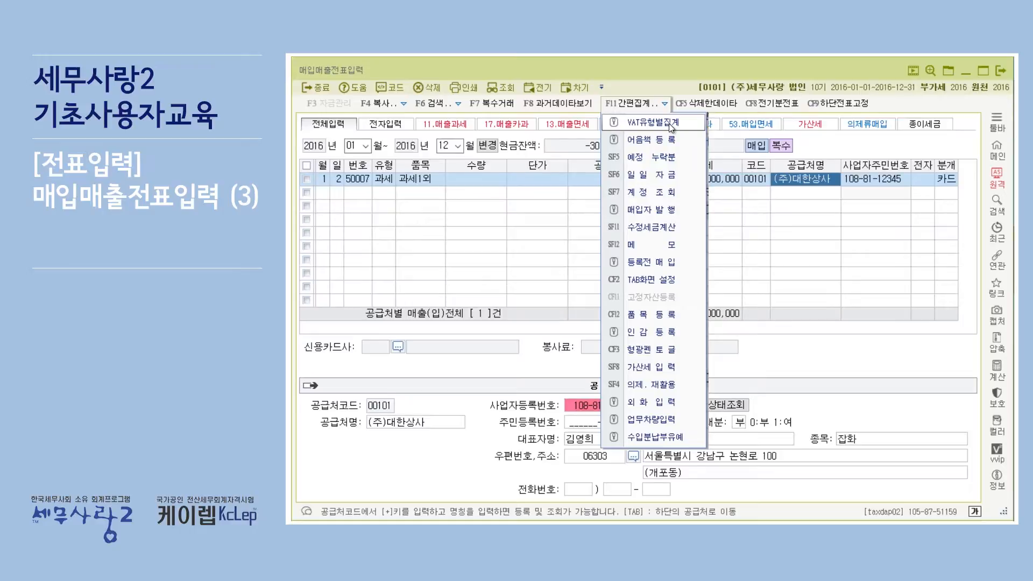
left_click(670, 124)
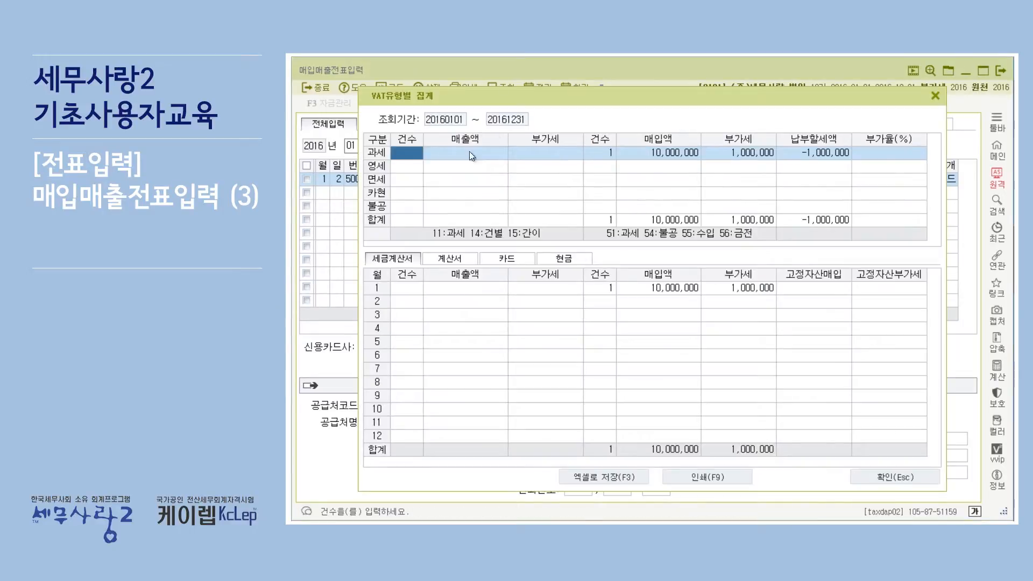
left_click(936, 97)
- View the 일일자금 information for the voucher's date and close it
left_click(667, 108)
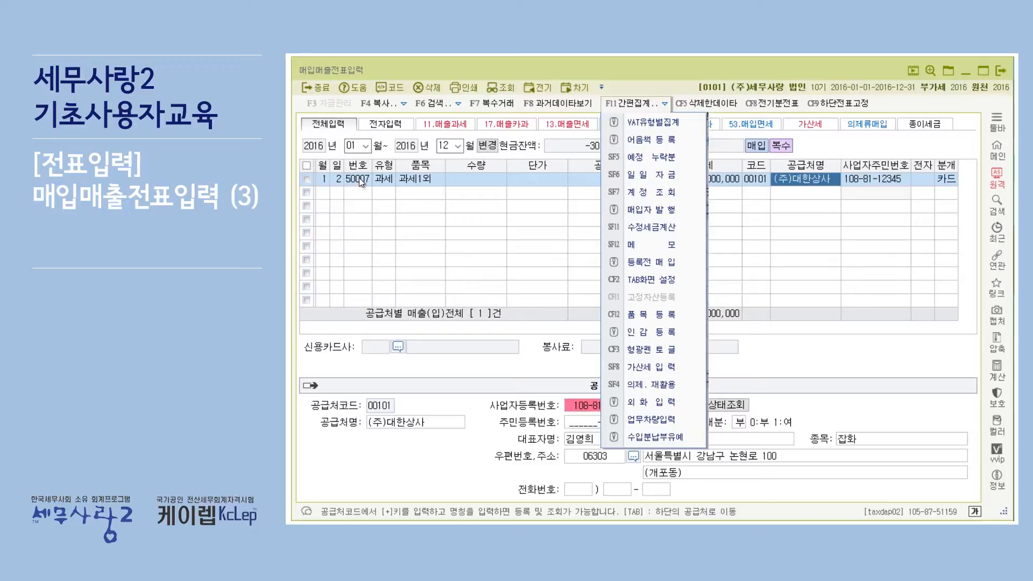
left_click(644, 176)
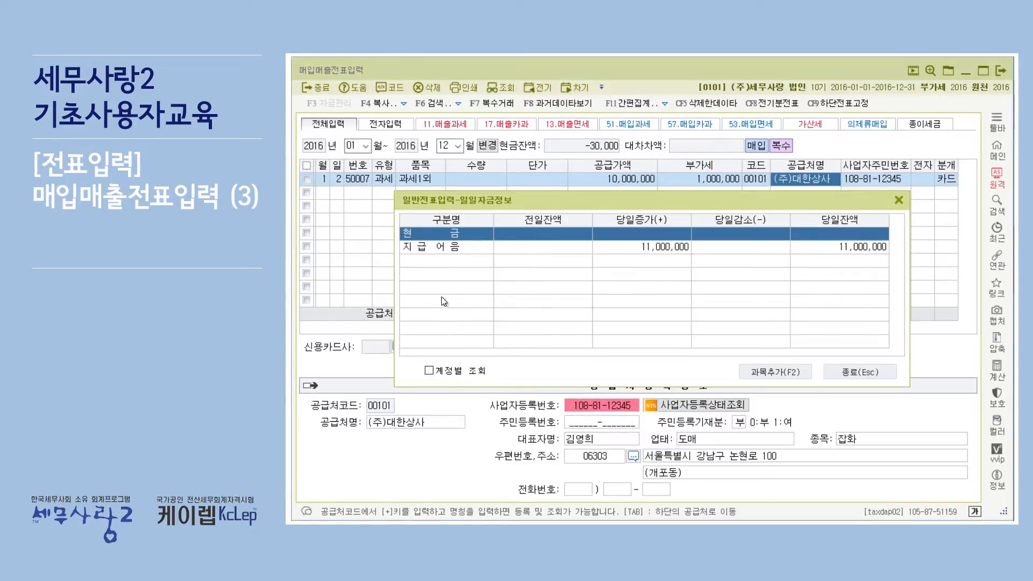
left_click(896, 198)
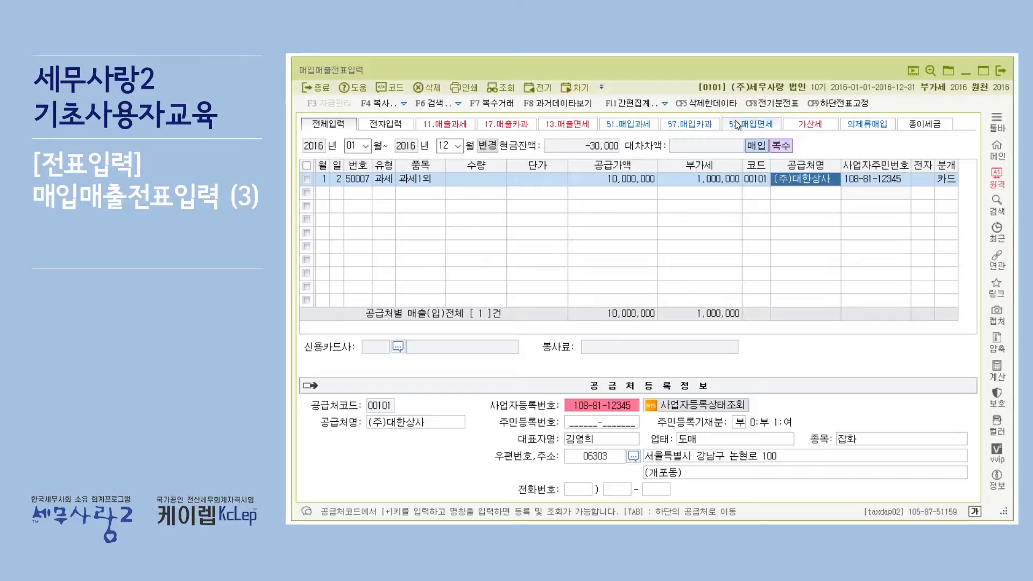
- Mark the 과세1외 voucher as a 예정신고누락분 for 확정신고, entering 2016 as the start year
left_click(667, 104)
left_click(673, 164)
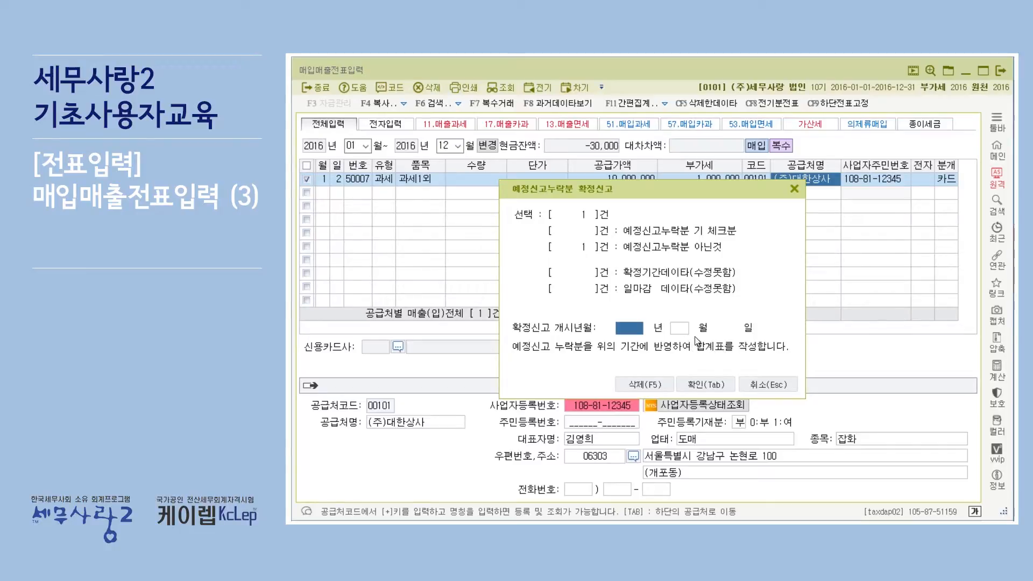
type("2016")
key("Return")
left_click(700, 386)
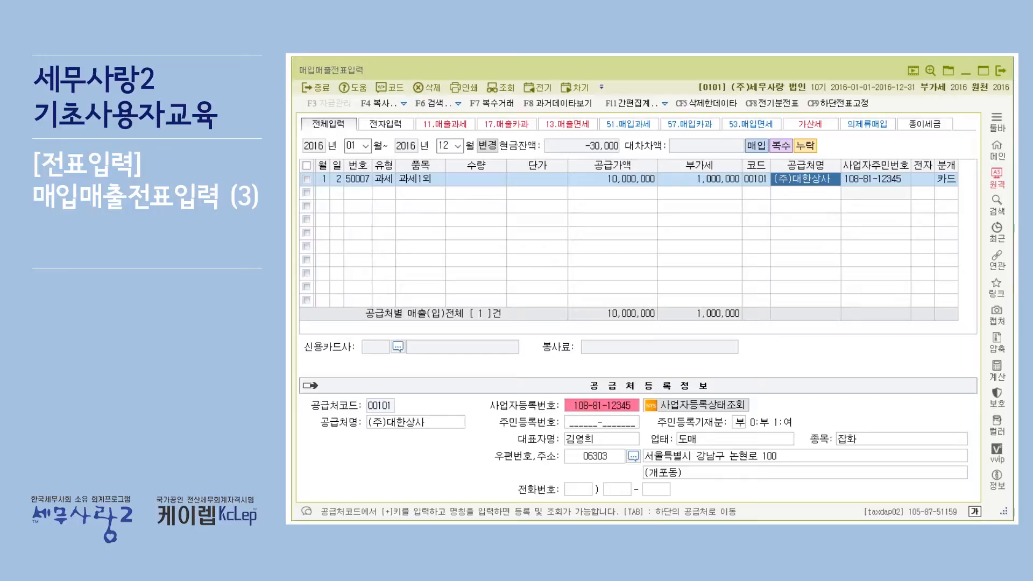
- Open the 세금계산서합계표 from the 부가가치 section for January to March 2016 and check its 매입 data
key("Escape")
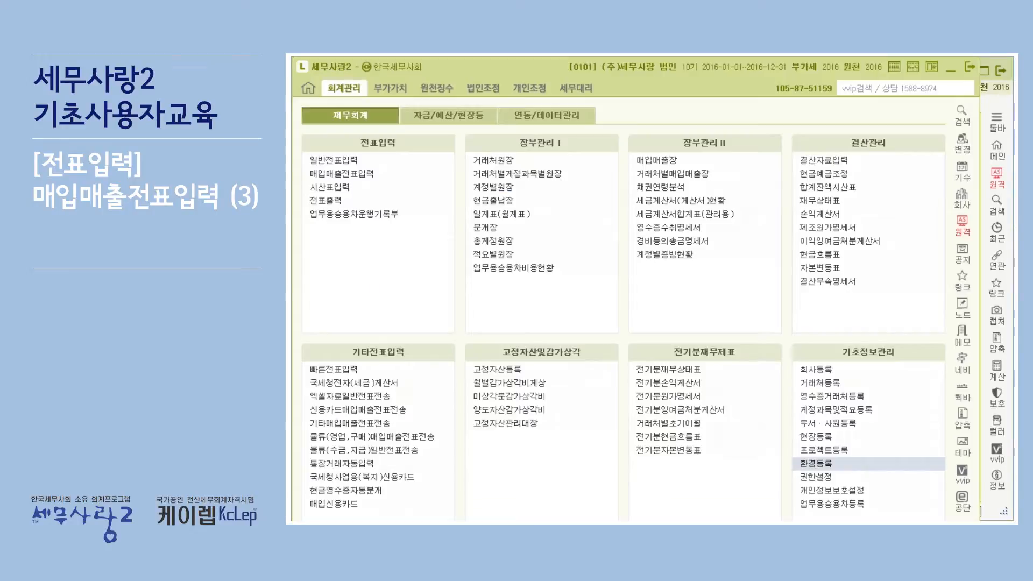
left_click(387, 89)
left_click(355, 172)
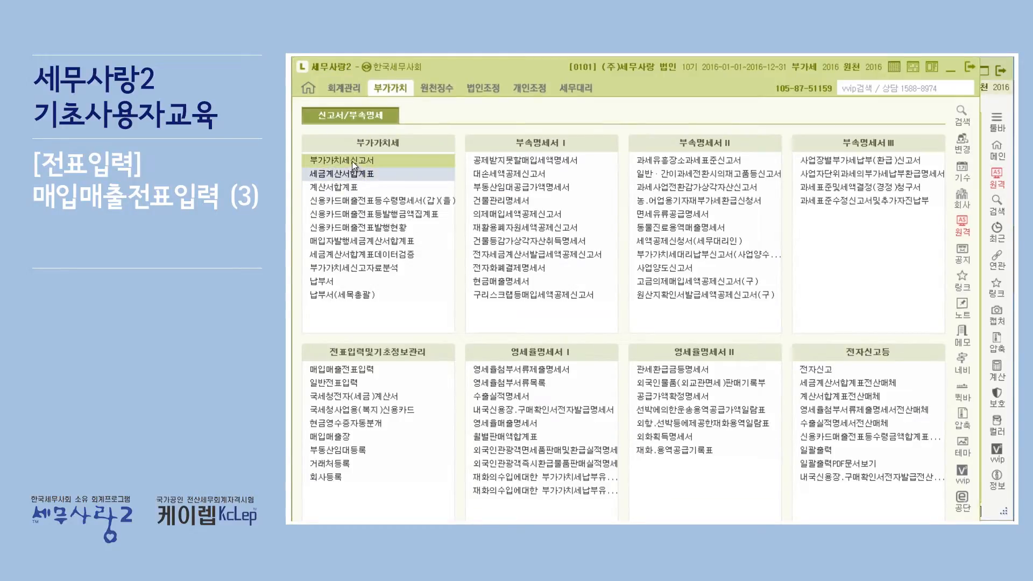
left_click(454, 160)
left_click(451, 171)
left_click(537, 191)
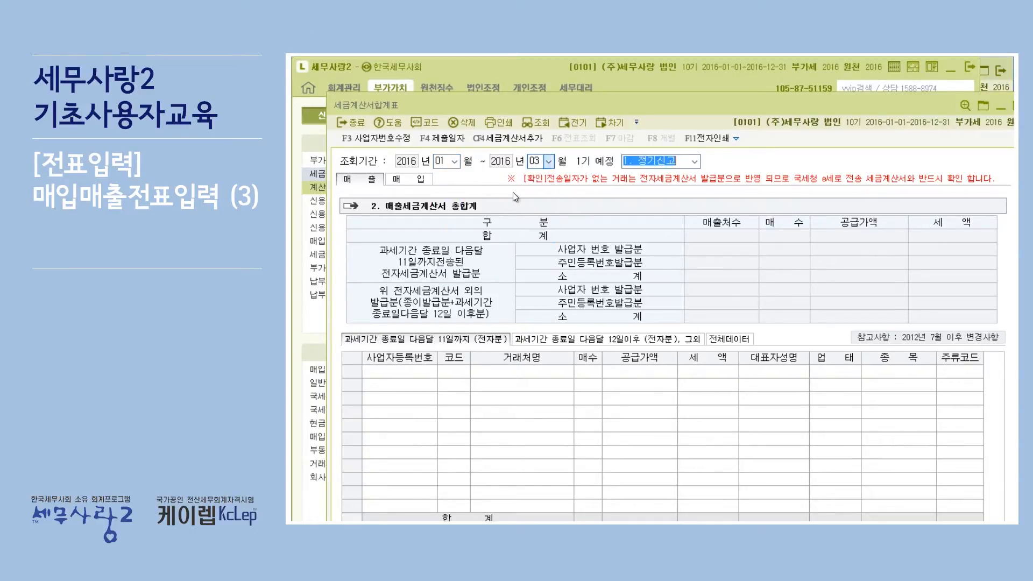
left_click(421, 181)
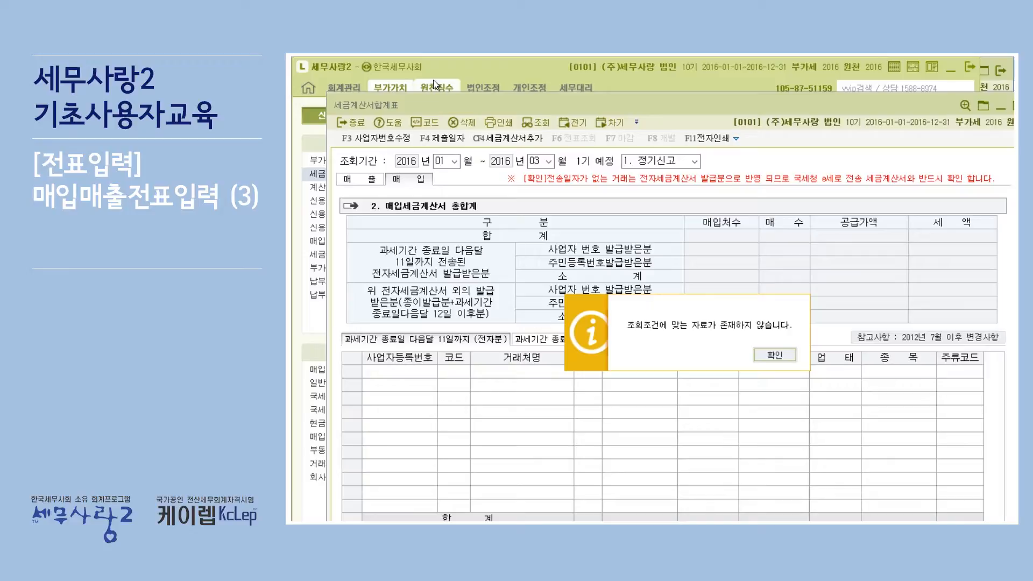
left_click(775, 355)
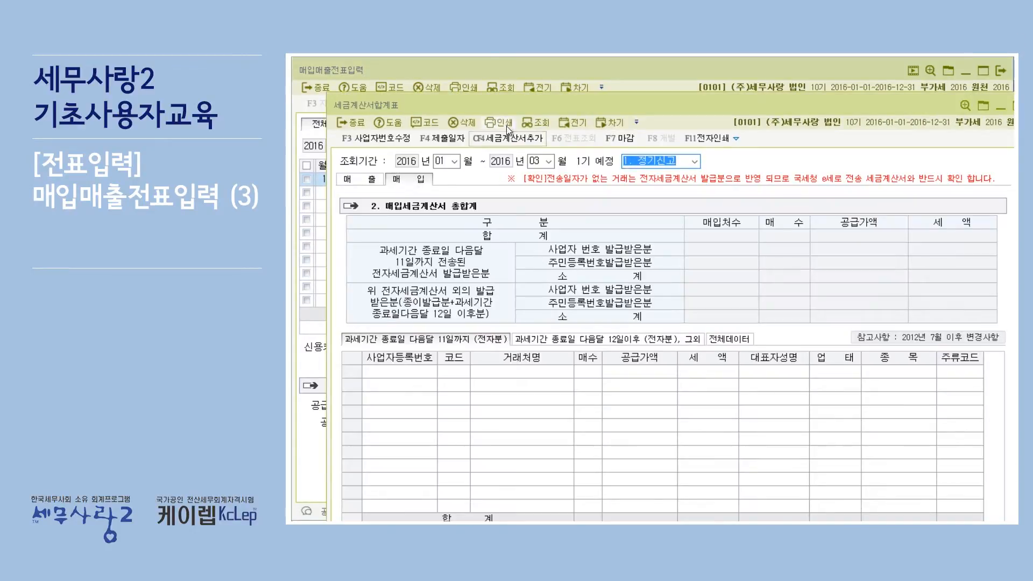
- Query the 매입 세금계산서합계표 for the period April to June 2016
left_click_drag(496, 102, 473, 73)
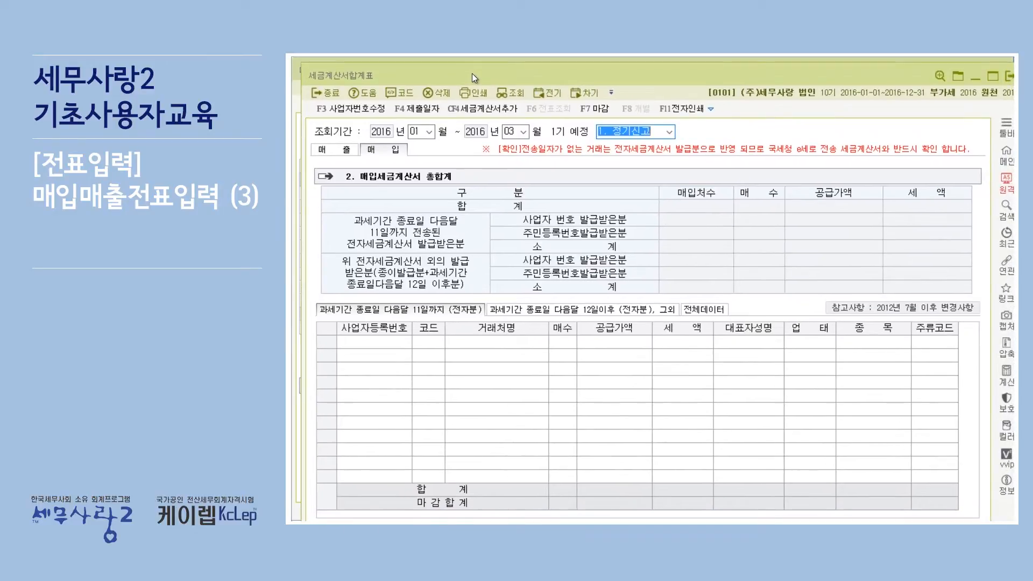
left_click(431, 133)
left_click(419, 172)
left_click(523, 133)
left_click(521, 192)
key("Return")
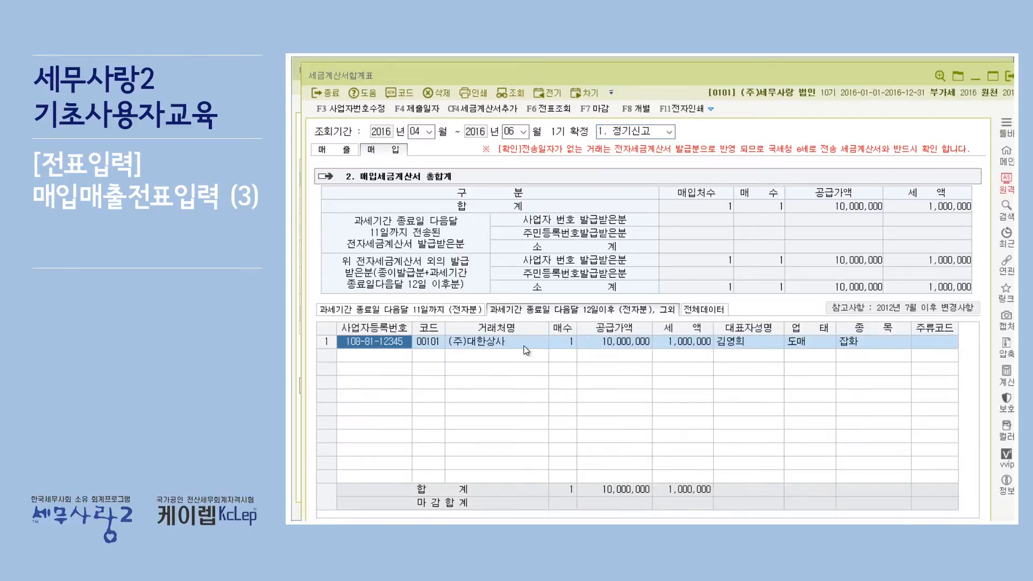
- View the voucher details behind the (주)대한상사 row, check the 예정누락분 column, and close them
left_click(525, 341)
double_click(524, 341)
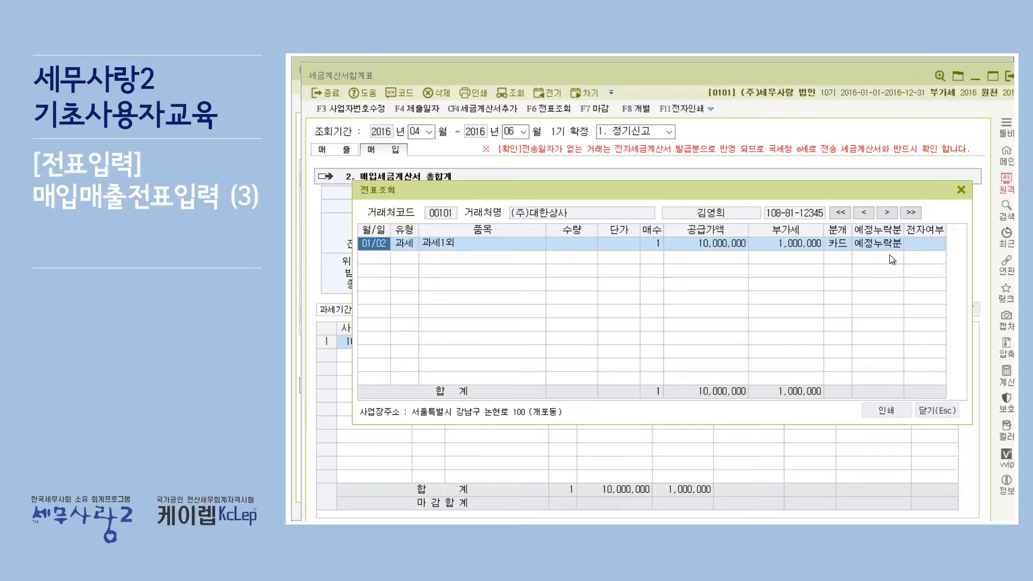
left_click(962, 189)
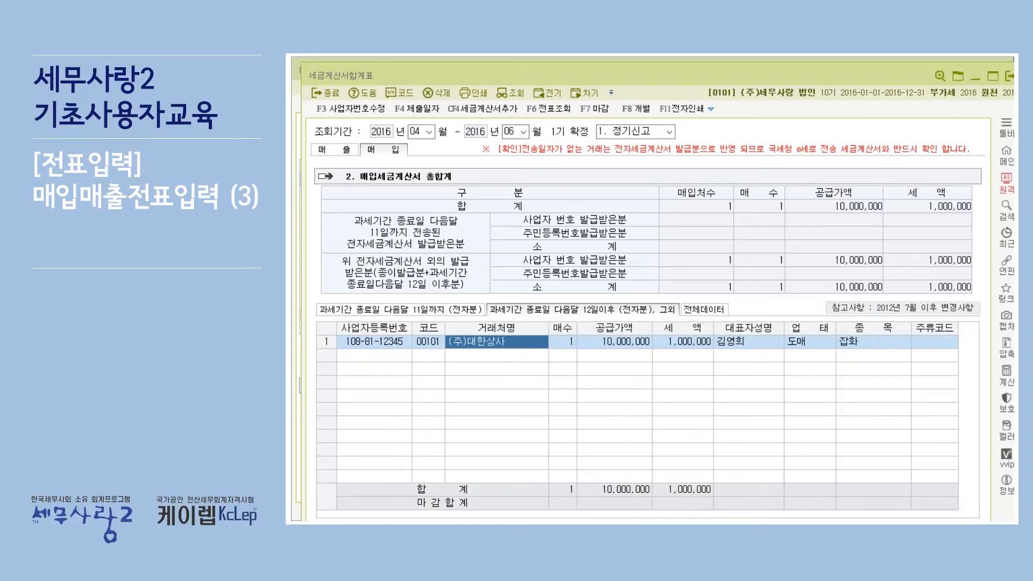
- Return to the 매입매출전표입력 screen and try to run 계정조회 from the empty row below the 과세1외 voucher
left_click(872, 521)
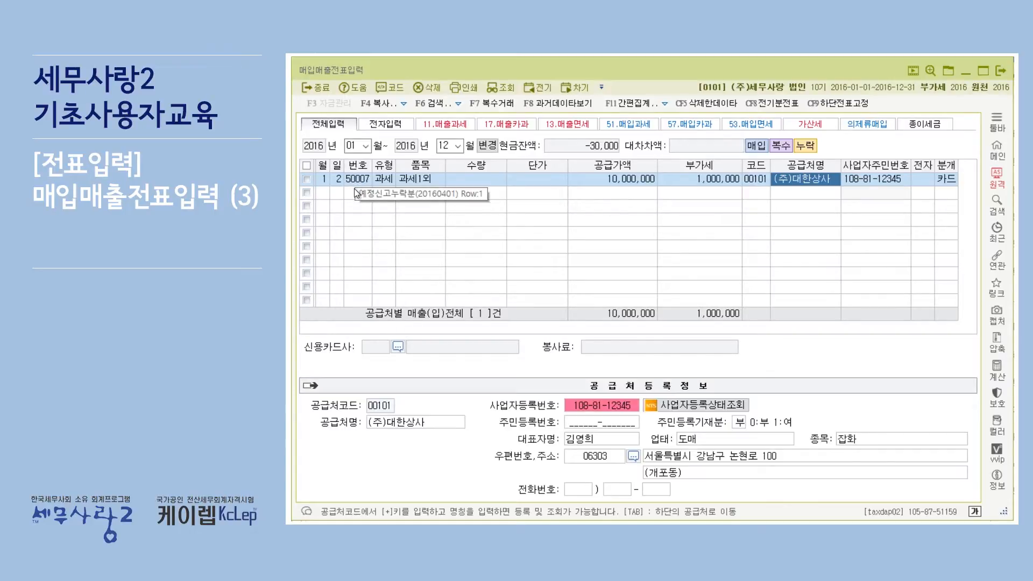
left_click(666, 103)
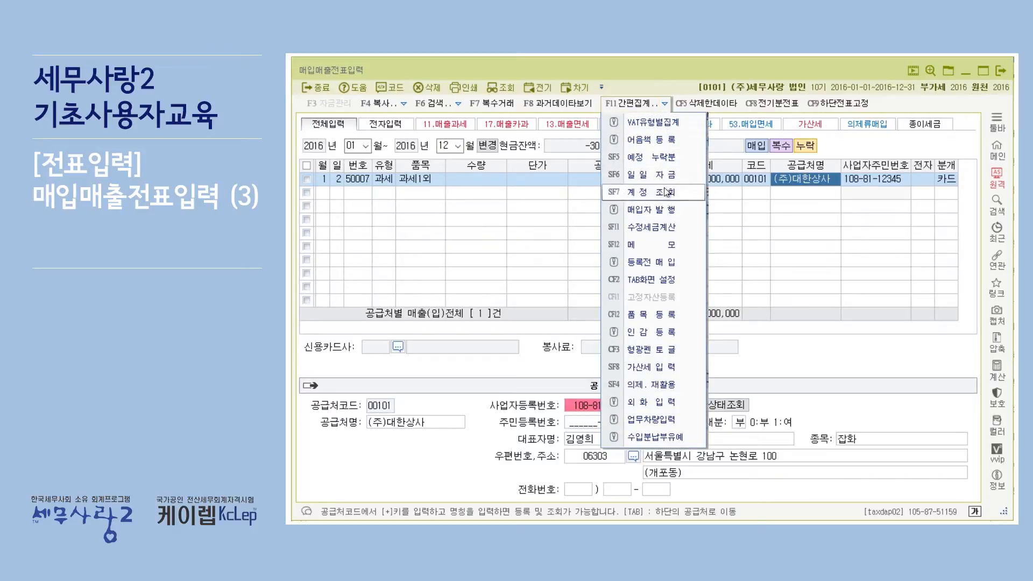
left_click(517, 205)
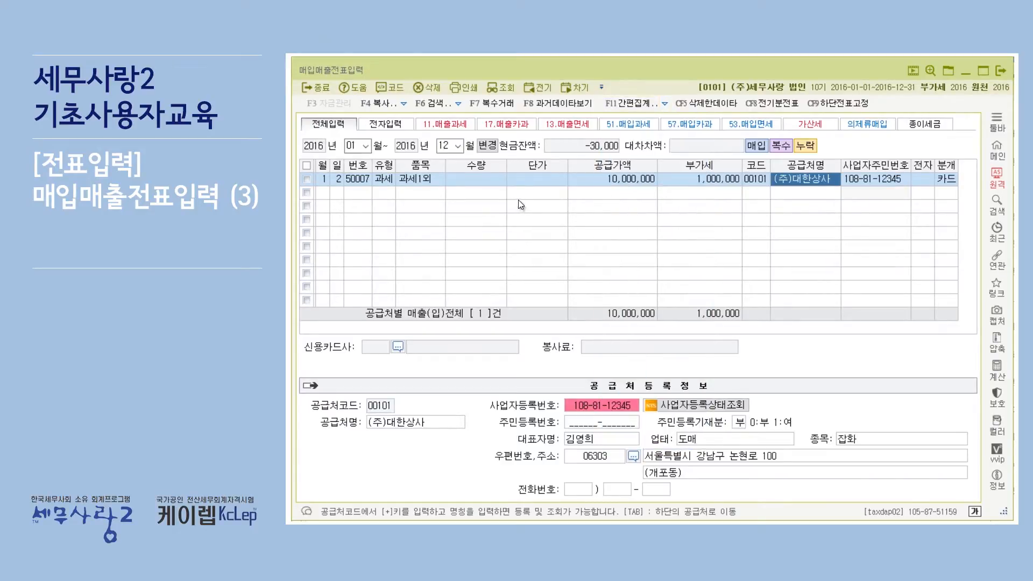
left_click(320, 196)
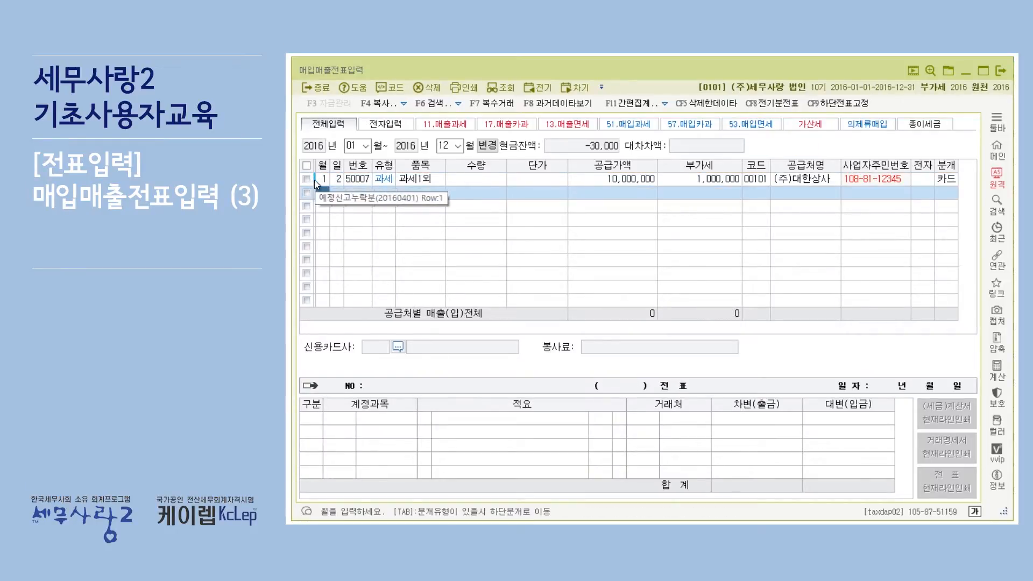
left_click(666, 103)
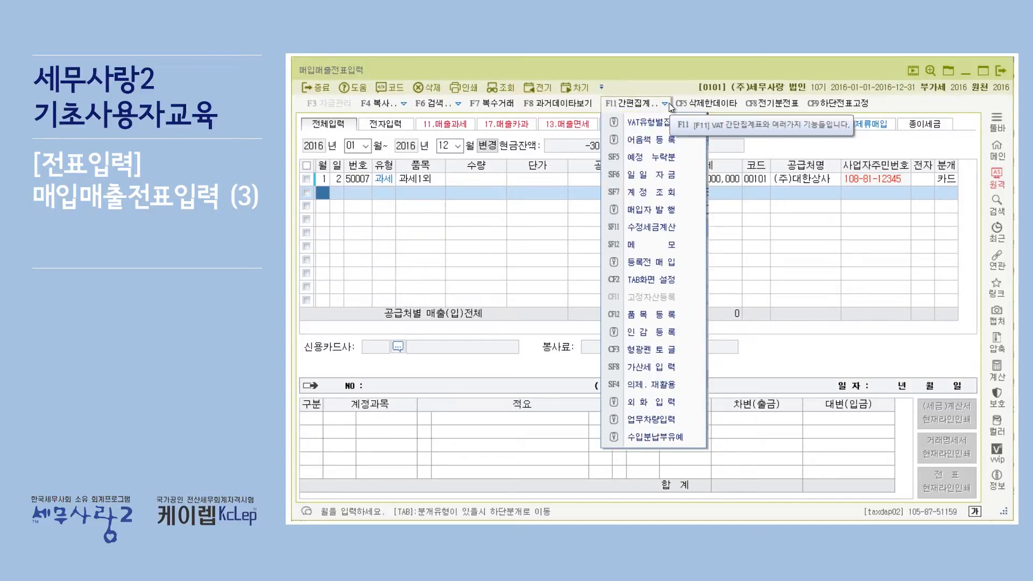
left_click(690, 192)
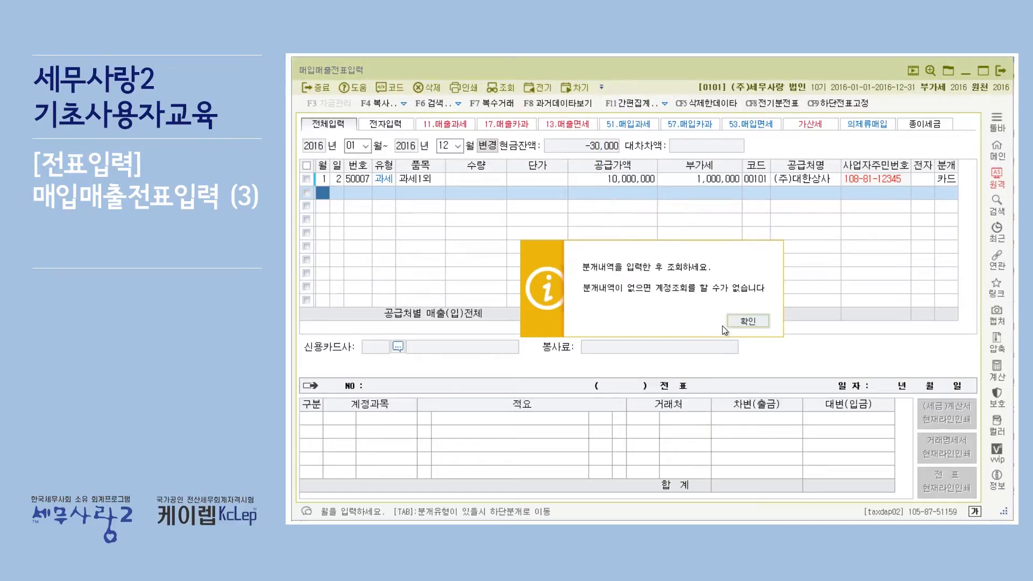
left_click(740, 326)
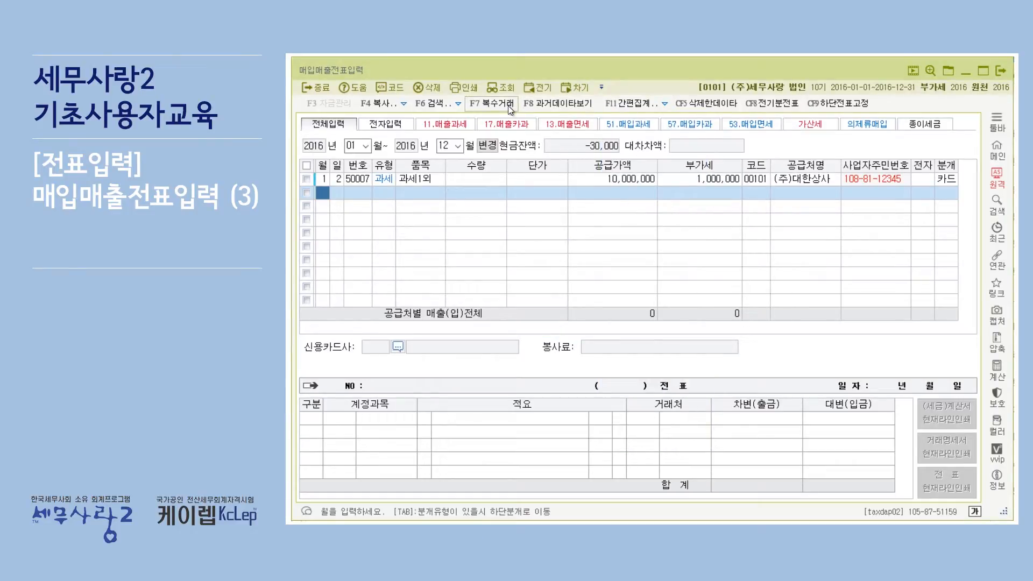
- Open the 부가가치세신고서 from the 부가가치 section, look over its 예정신고누락분 items, and close it
left_click(665, 103)
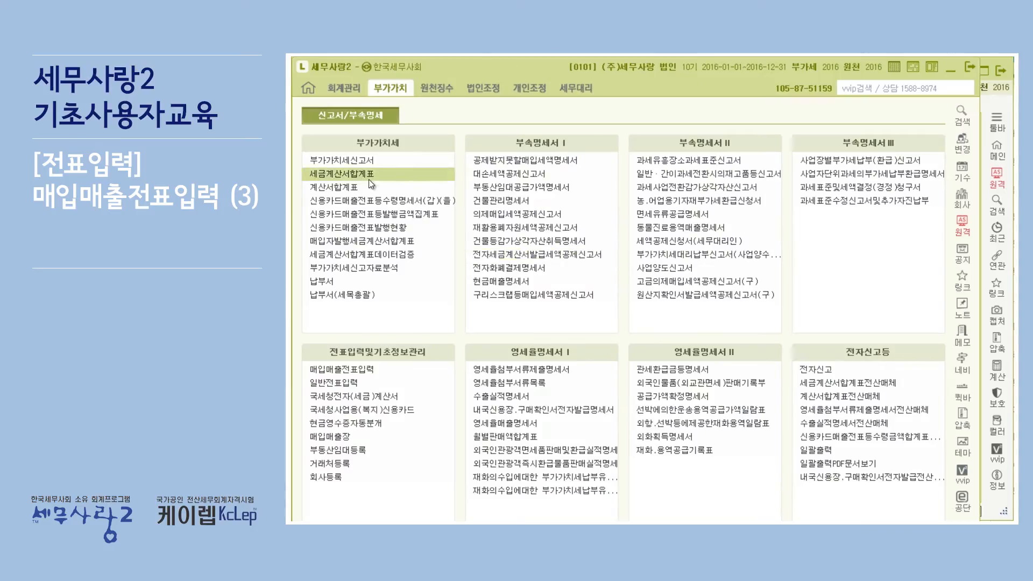
left_click(351, 159)
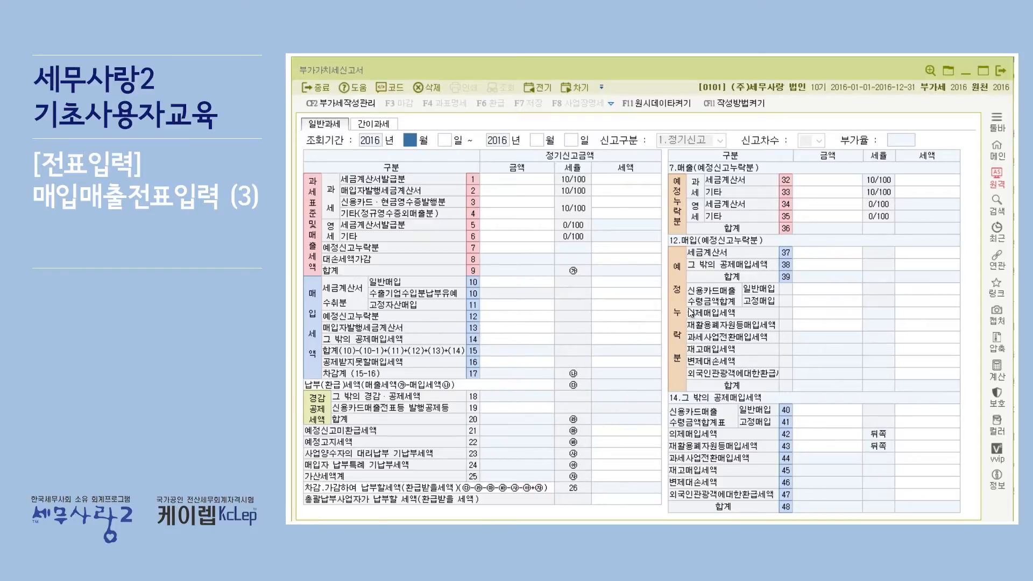
left_click(1004, 70)
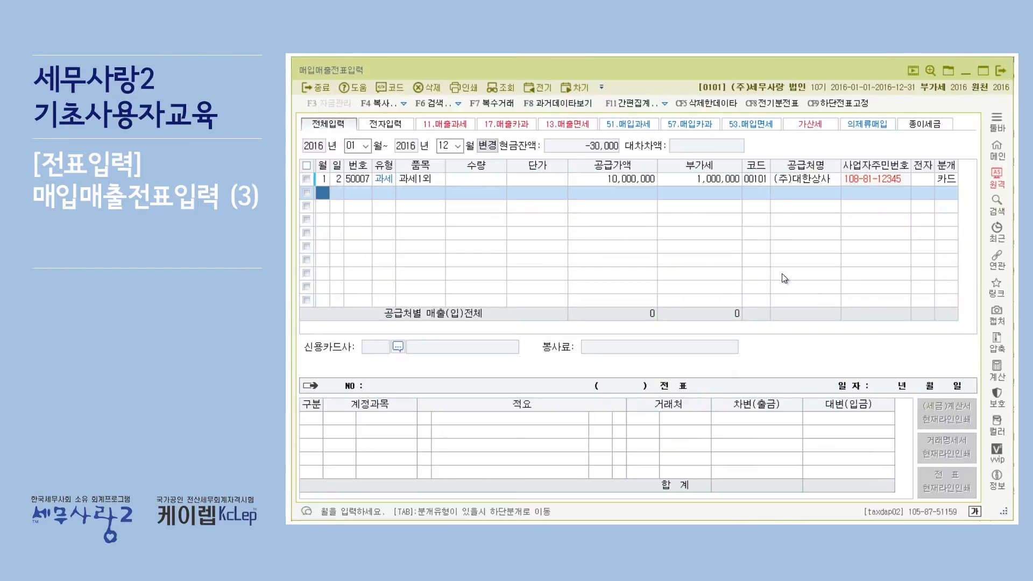
- Open TAB화면 설정, try the 2.년월~년월 입력방식 for 전자입력, and close the dialog without applying it
left_click(667, 107)
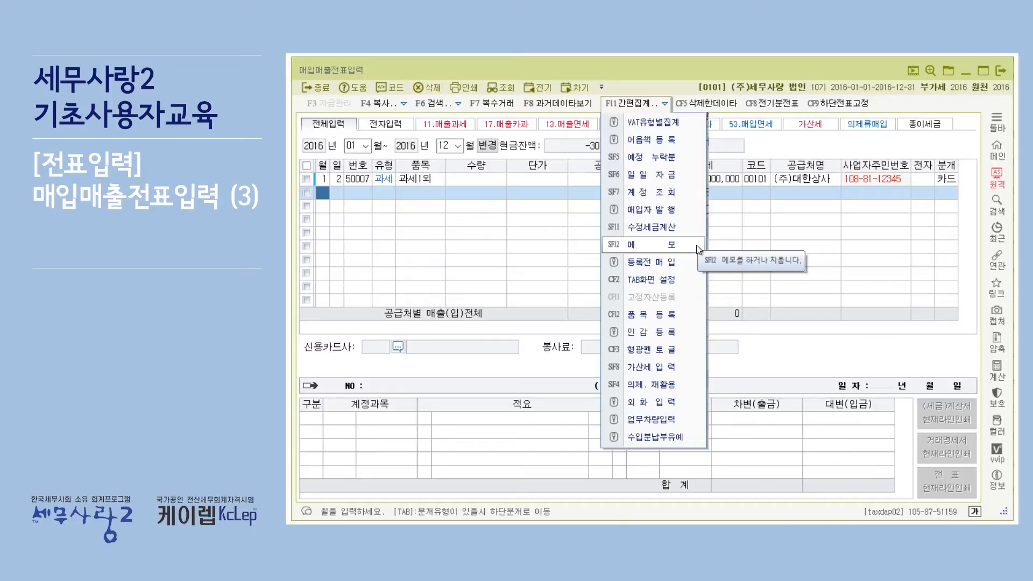
left_click(679, 280)
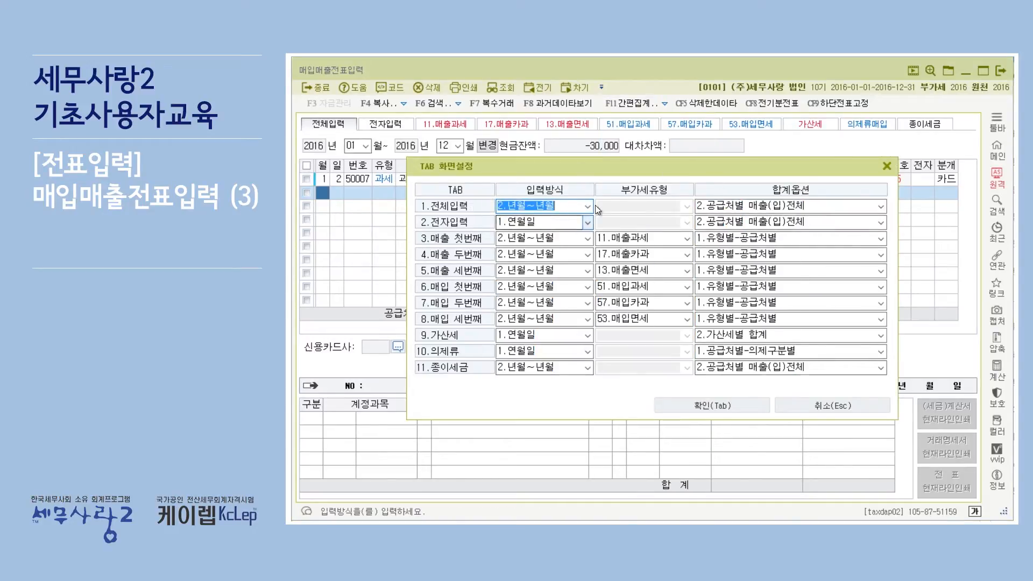
left_click(588, 223)
left_click(592, 240)
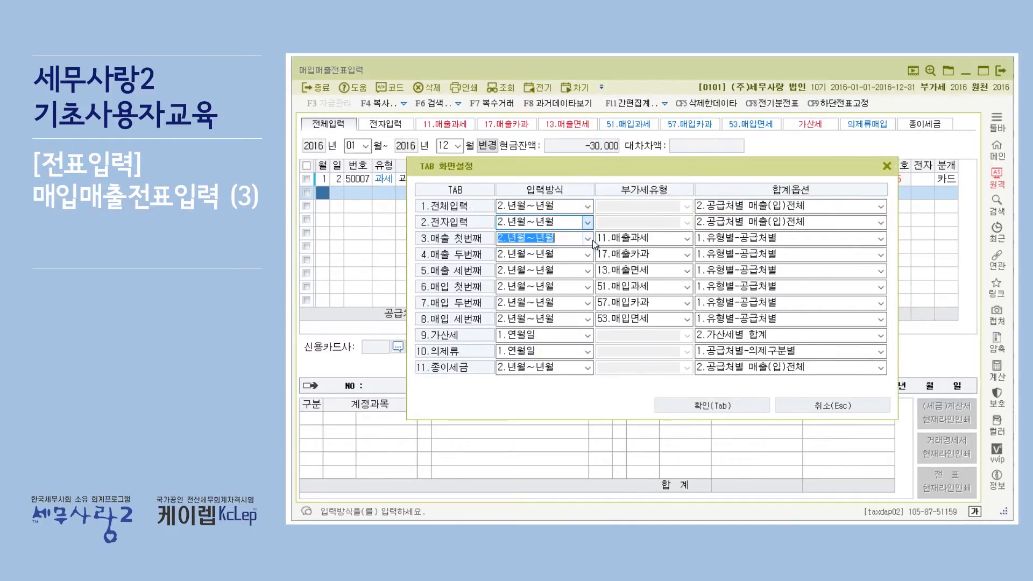
left_click(888, 166)
- View the 인감등록 dialog with its image size and file size requirements, and close it
left_click(666, 103)
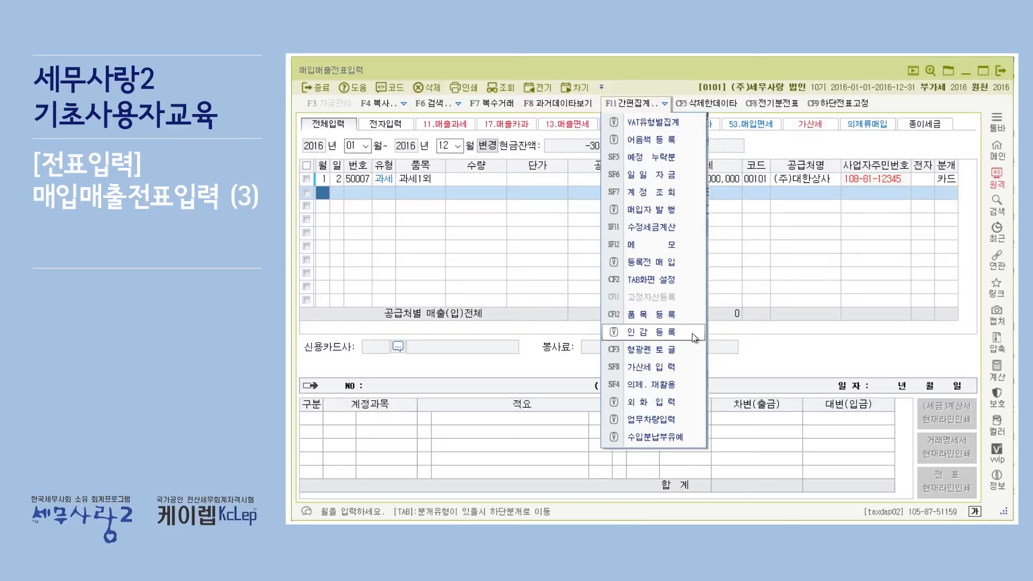
left_click(695, 337)
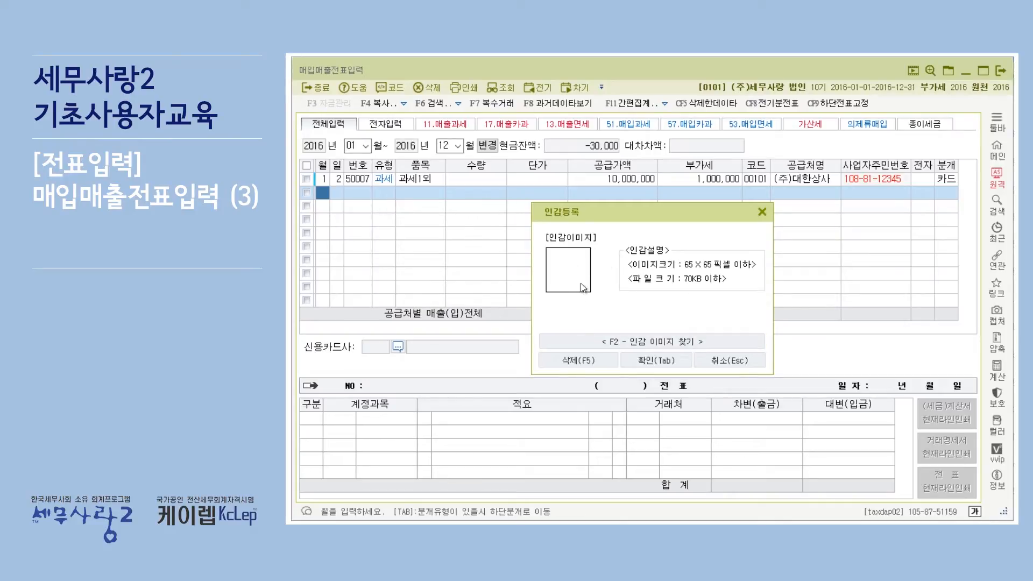
left_click(767, 214)
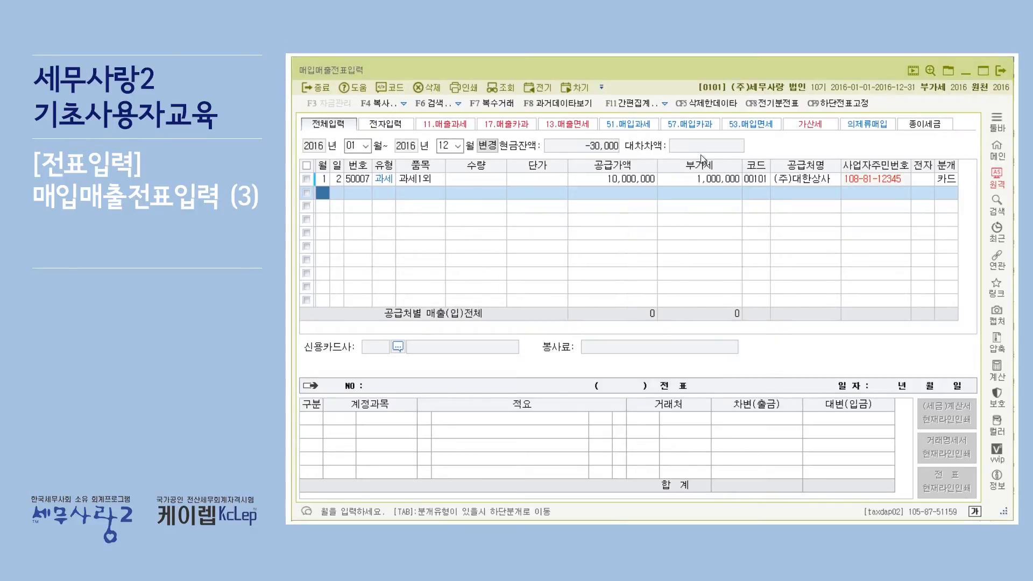
- Highlight the 과세1외 voucher with 형광펜 토글 and move to the empty row to check its colour
left_click(666, 103)
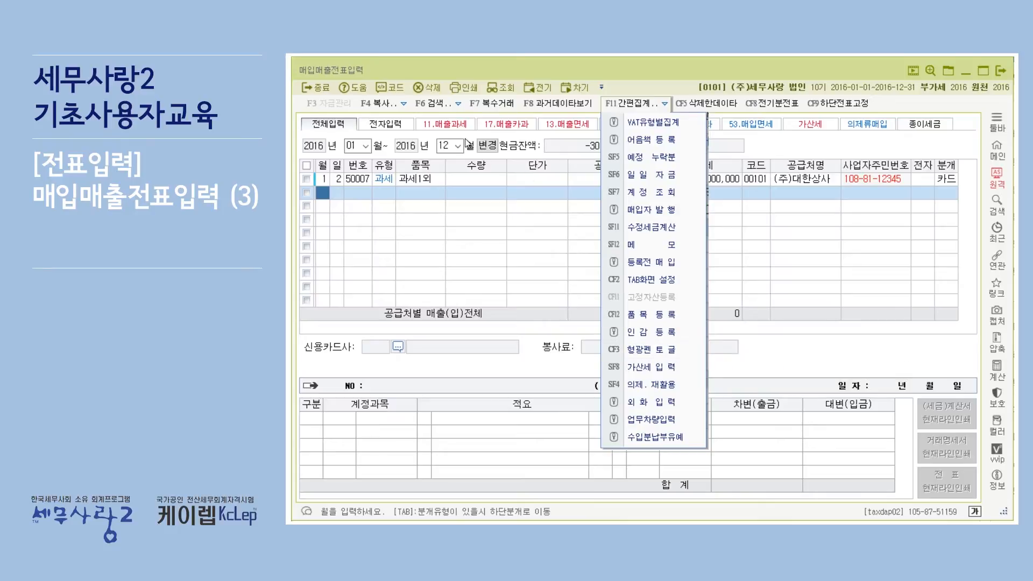
left_click(460, 176)
left_click(660, 105)
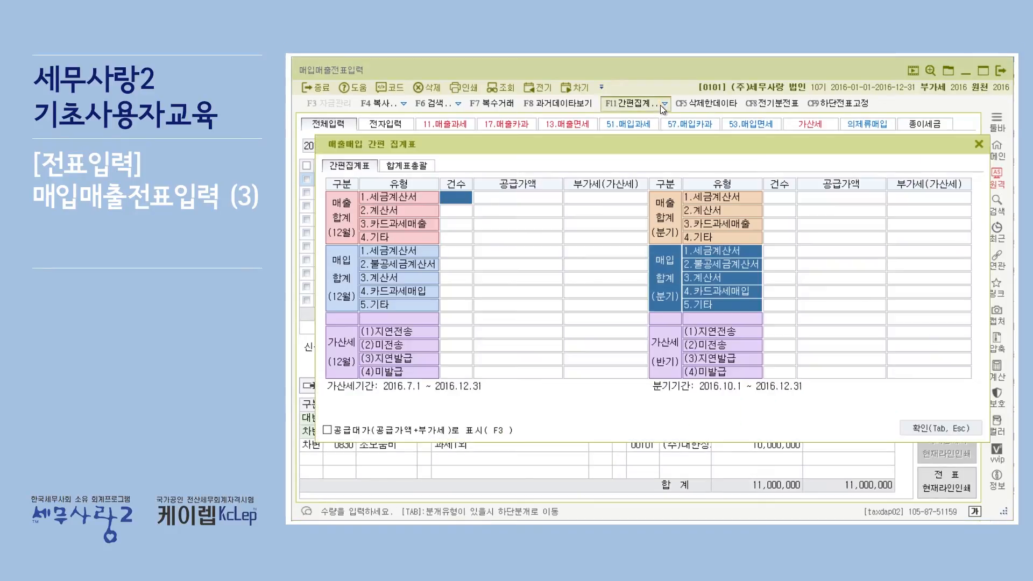
left_click(979, 144)
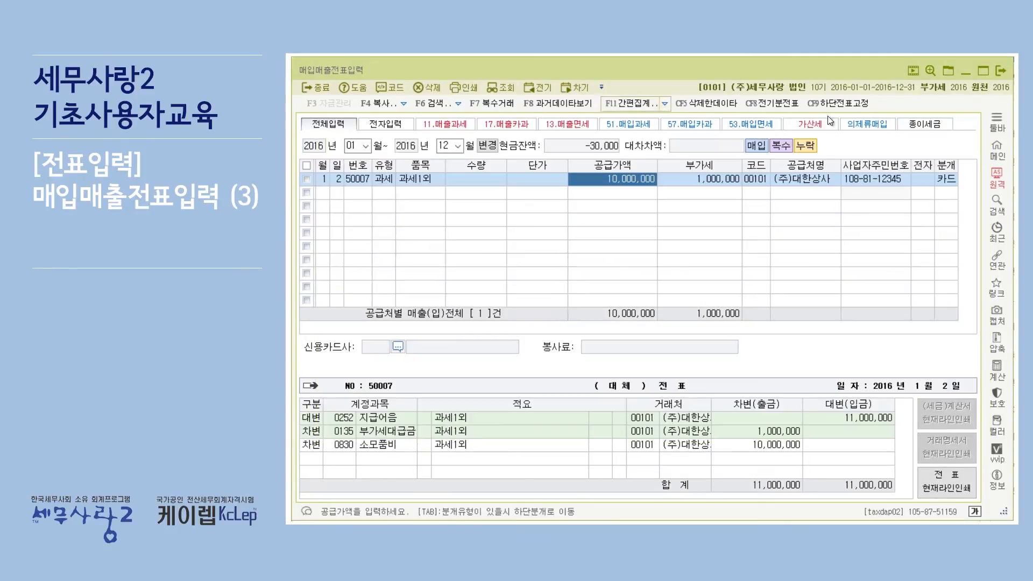
left_click(664, 108)
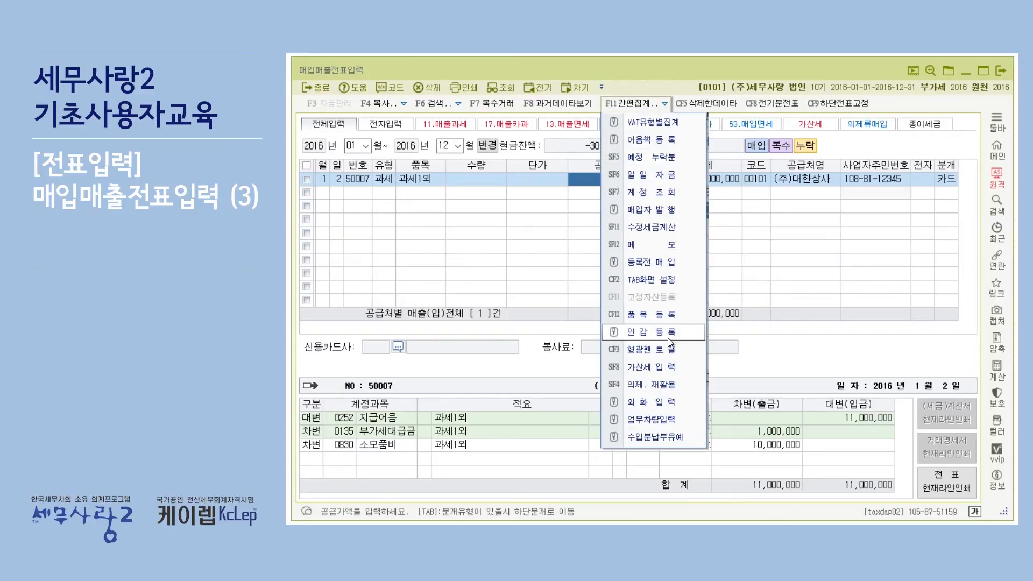
left_click(663, 354)
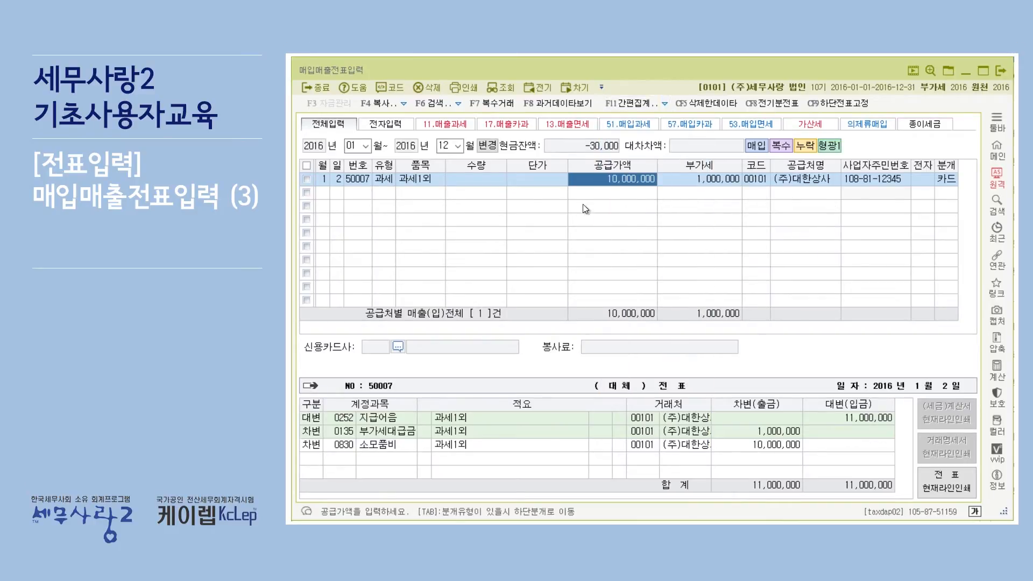
left_click(356, 194)
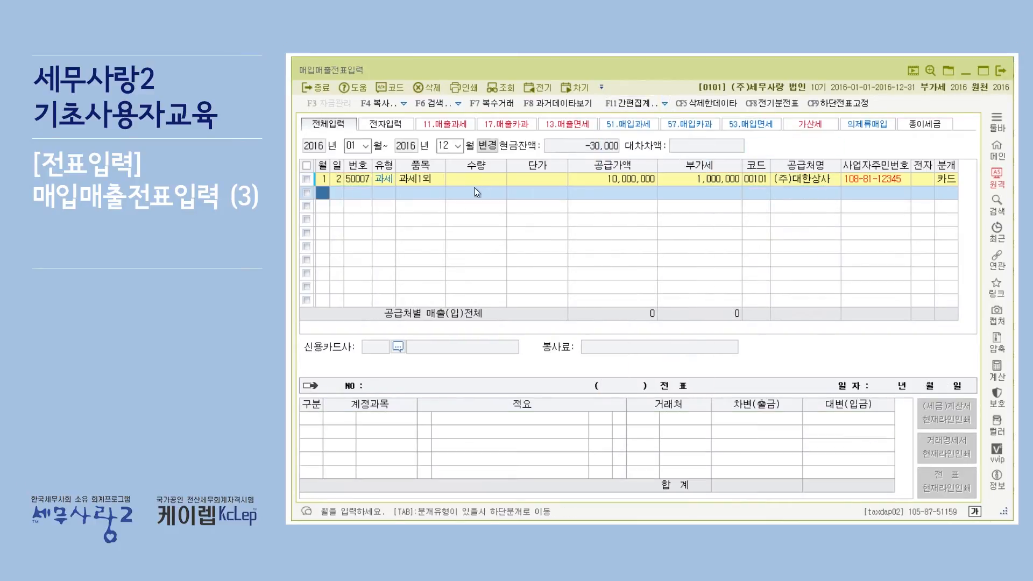
- Change the 과세1외 voucher's highlight to 형광펜 2 and move off the row to check it
right_click(524, 179)
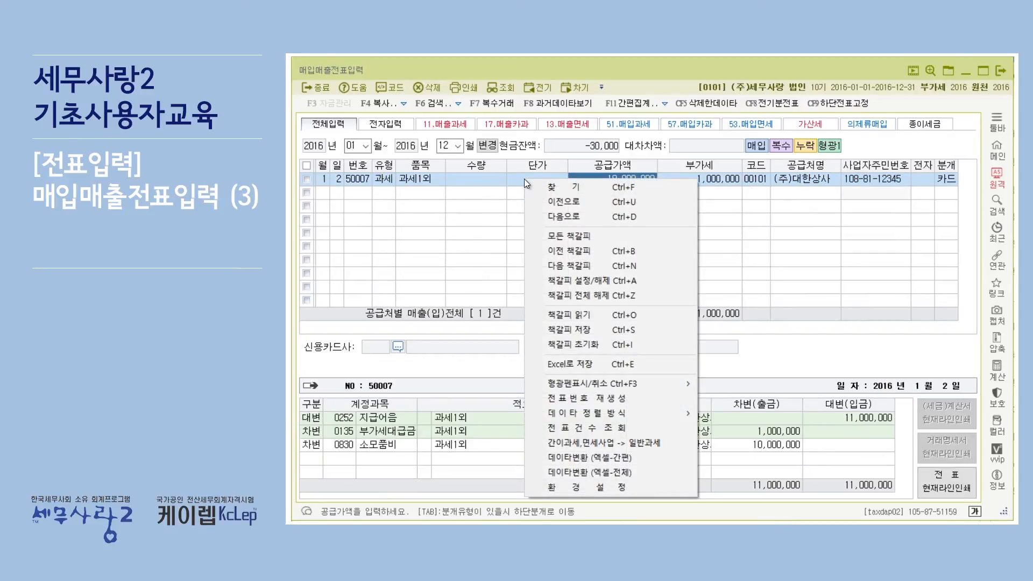
left_click(330, 224)
mouse_move(498, 176)
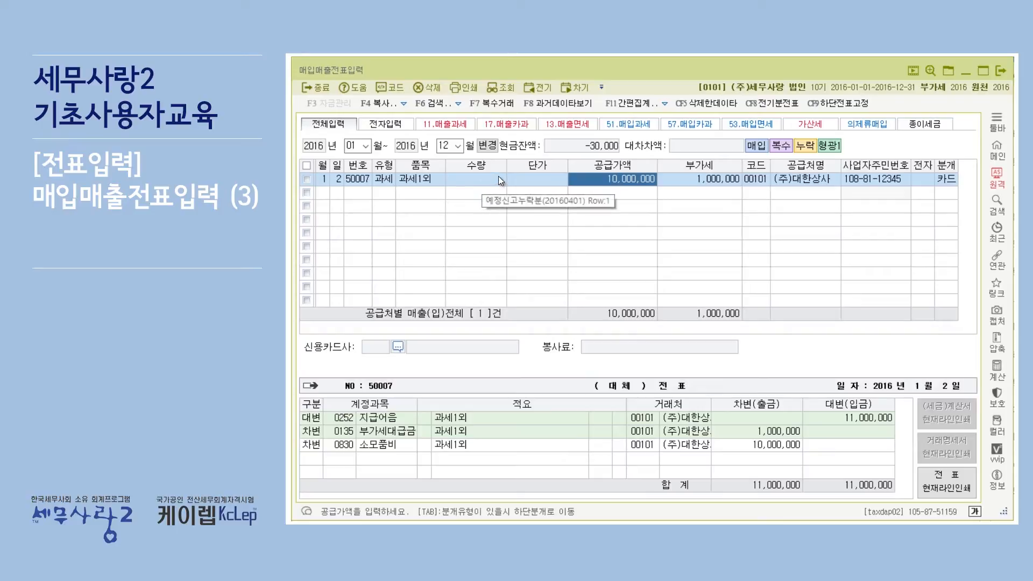
right_click(554, 179)
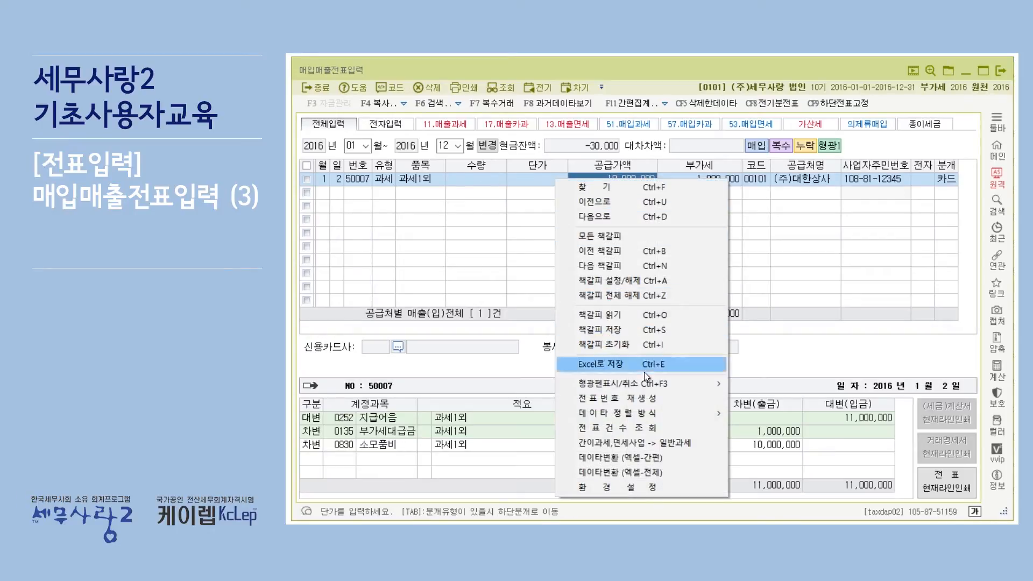
mouse_move(648, 387)
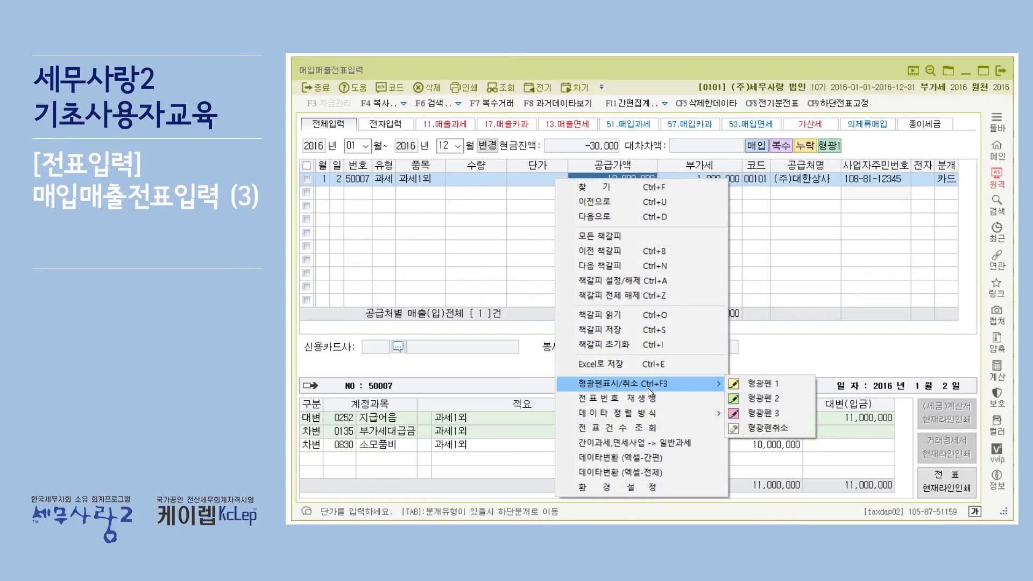
left_click(763, 399)
left_click(324, 194)
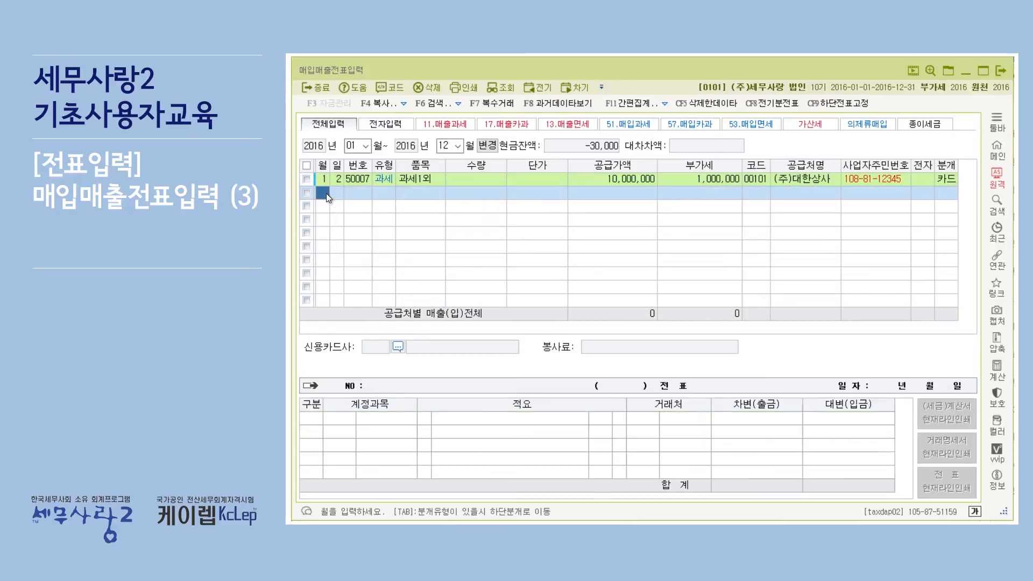
- Remove the highlight from the 과세1외 voucher with 형광펜취소 and move off the row to check it
right_click(611, 179)
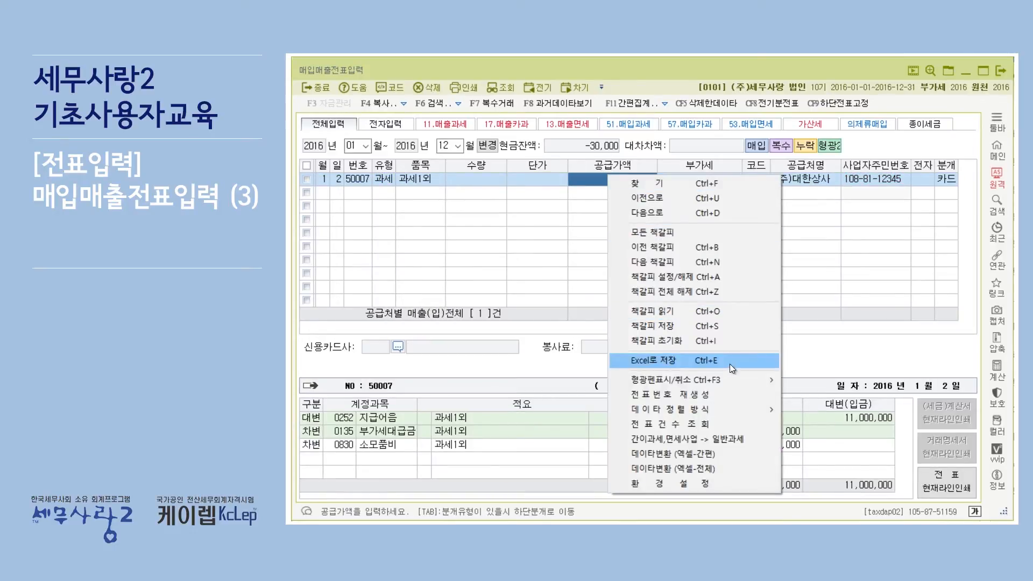
mouse_move(732, 379)
left_click(819, 424)
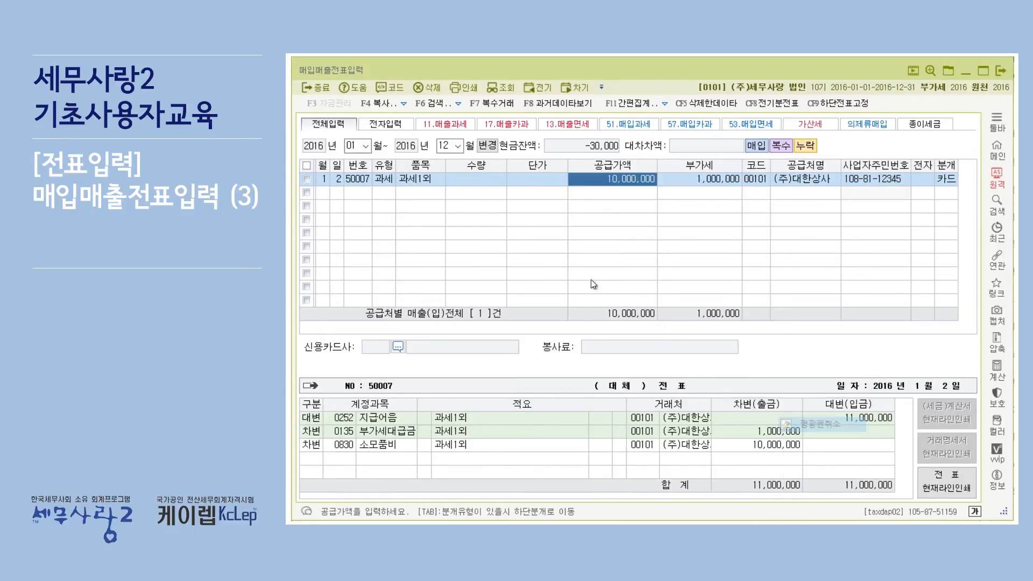
left_click(324, 194)
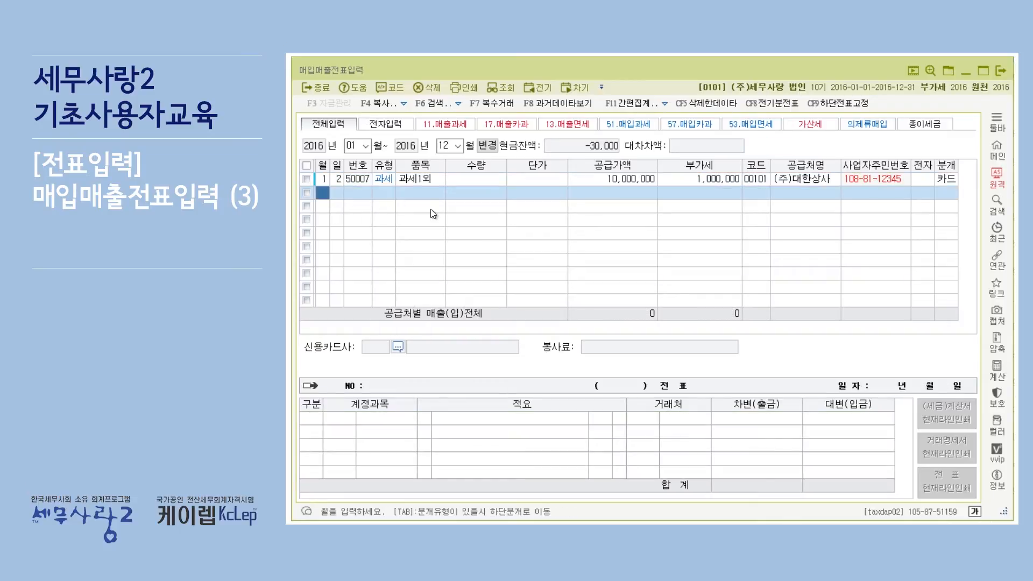
- Check the 형광펜표시/취소 command offered for the 과세1외 voucher, and leave the row unchanged
left_click(542, 179)
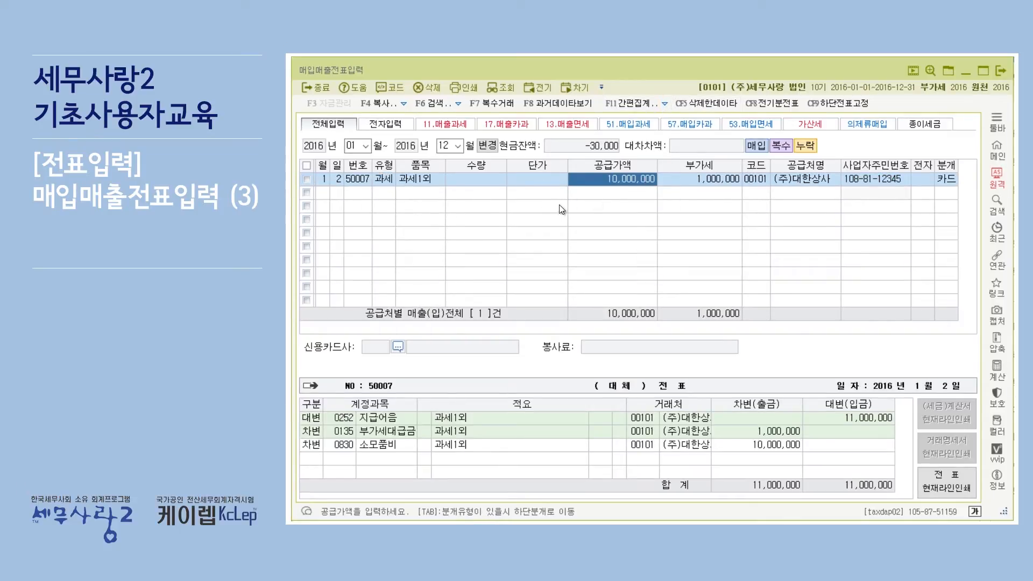
right_click(555, 180)
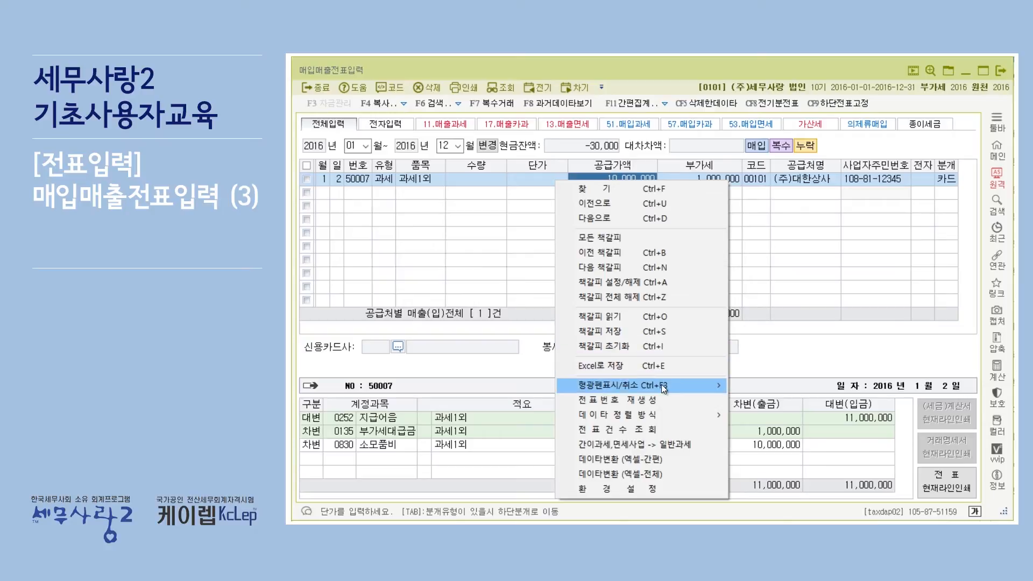
left_click(456, 214)
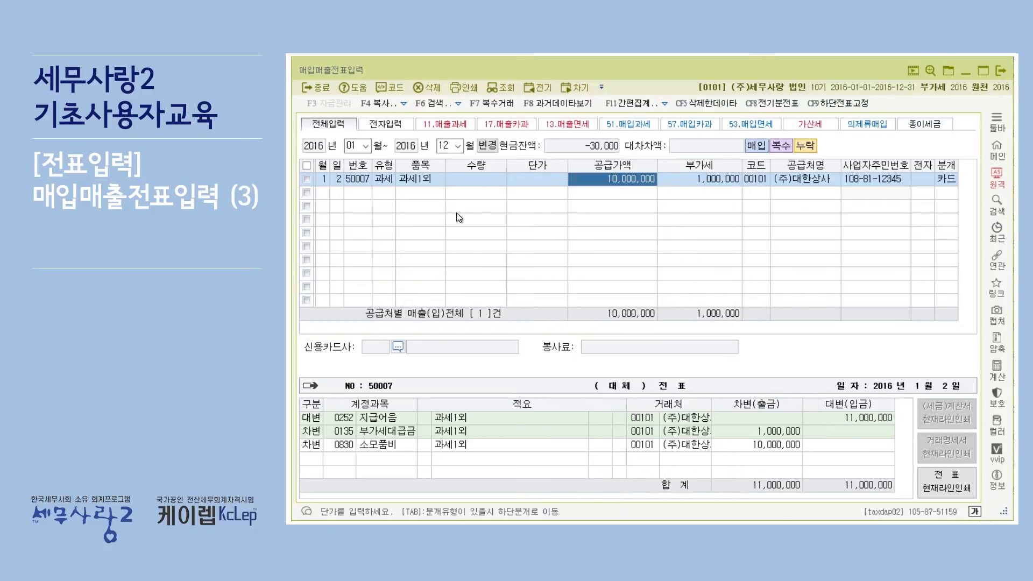
- View the 가산세 입력 및 수정 settings for the 과세1외 voucher, and close them without applying
left_click(666, 104)
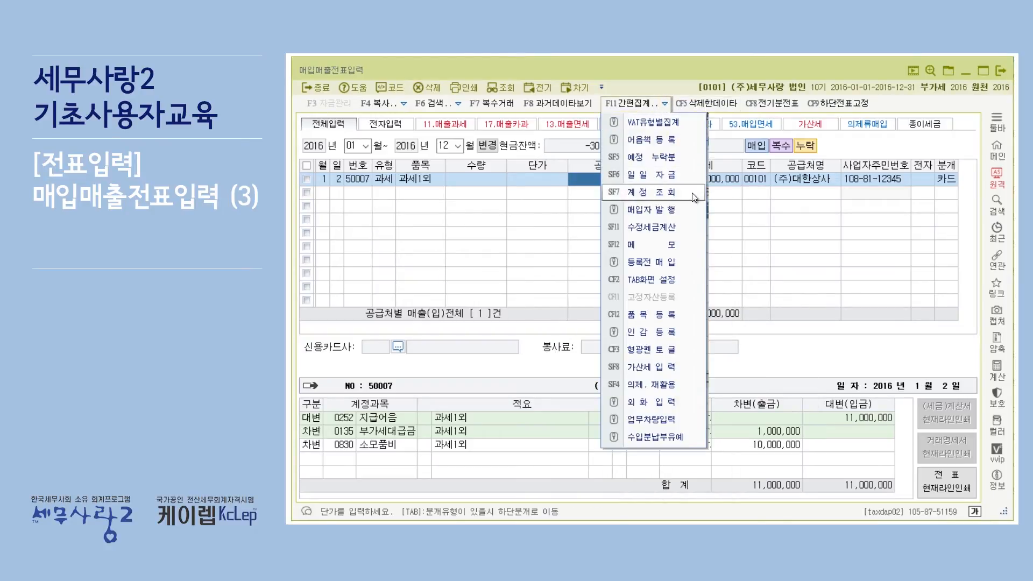
left_click(689, 366)
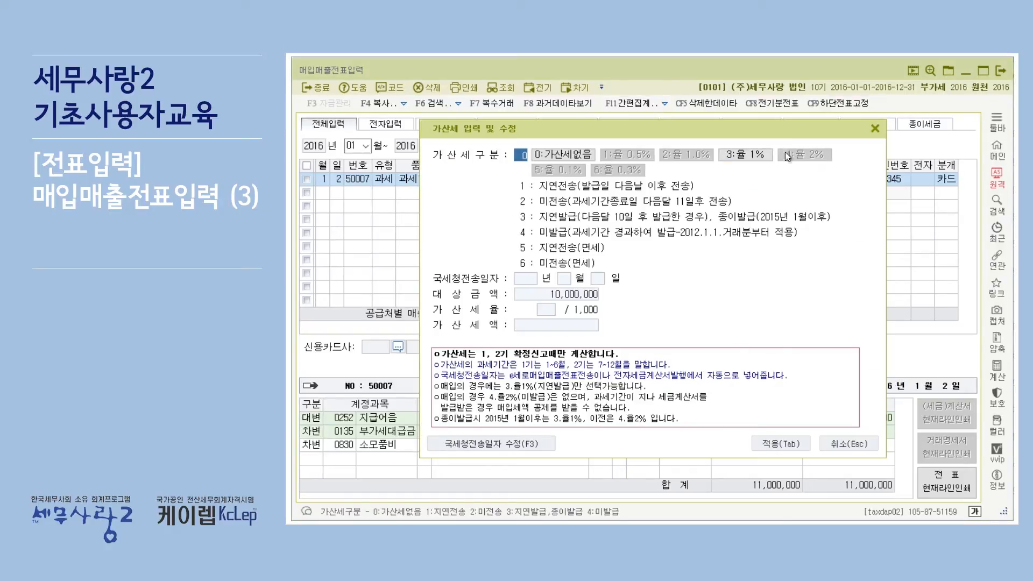
left_click(876, 129)
- Try to open the 수입분납부유예 function for the 과세1외 voucher
left_click(669, 105)
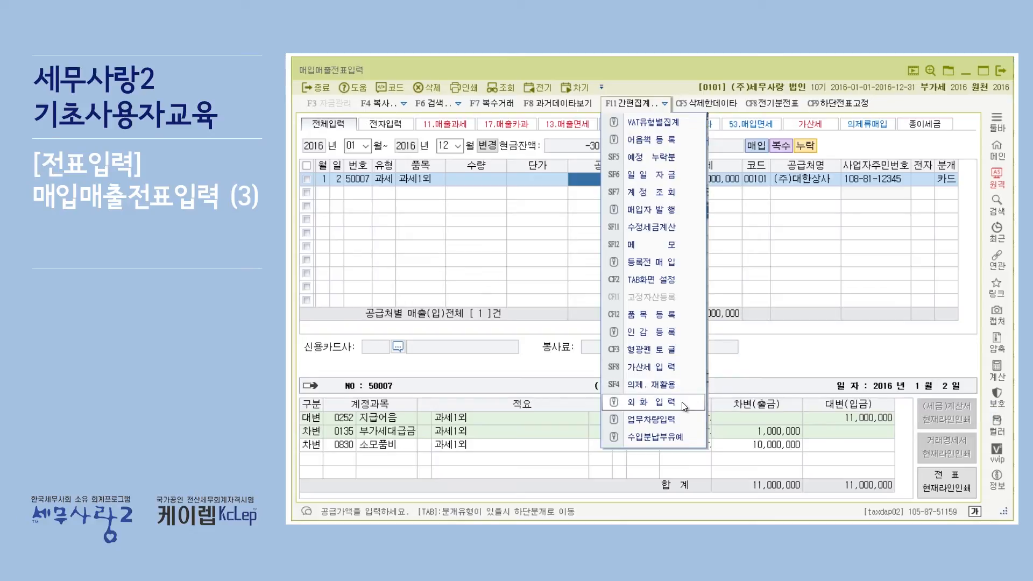
left_click(683, 438)
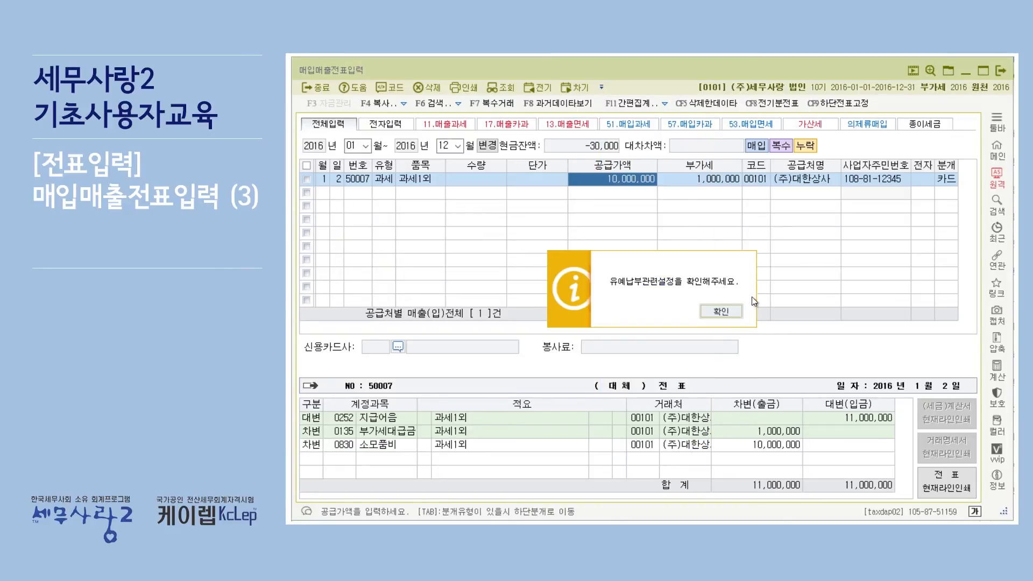
left_click(711, 313)
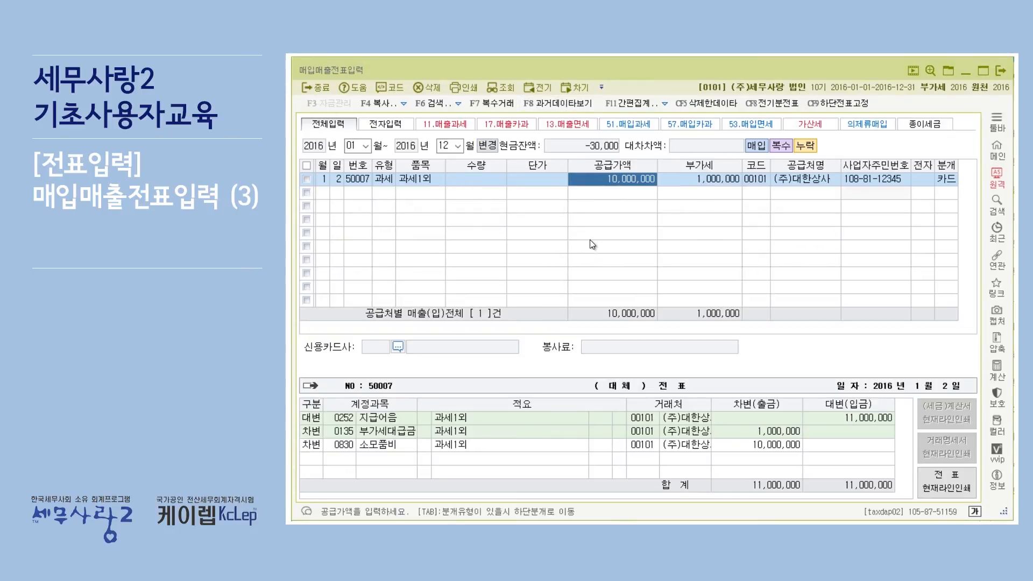
left_click(486, 177)
left_click(667, 106)
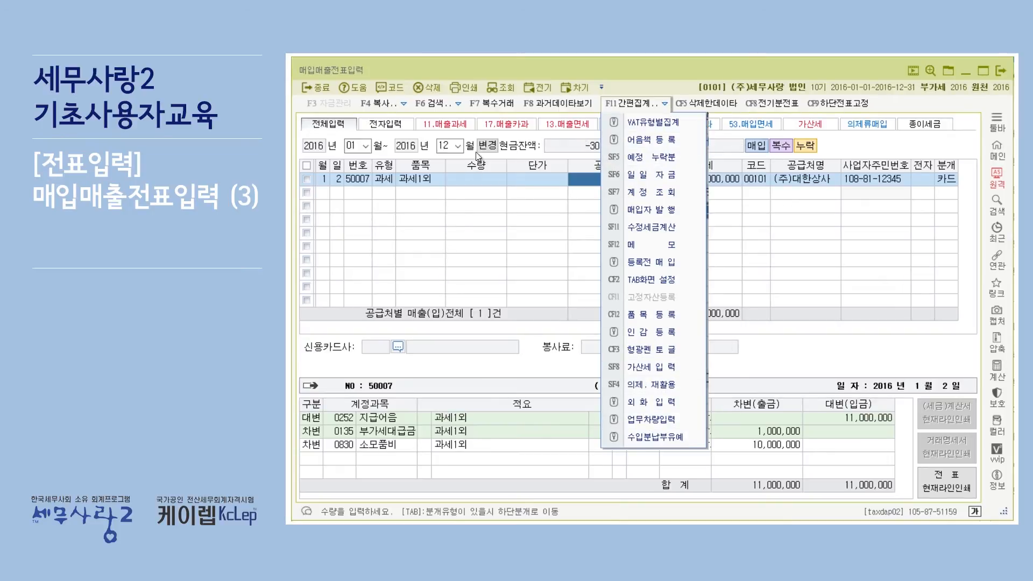
left_click(460, 217)
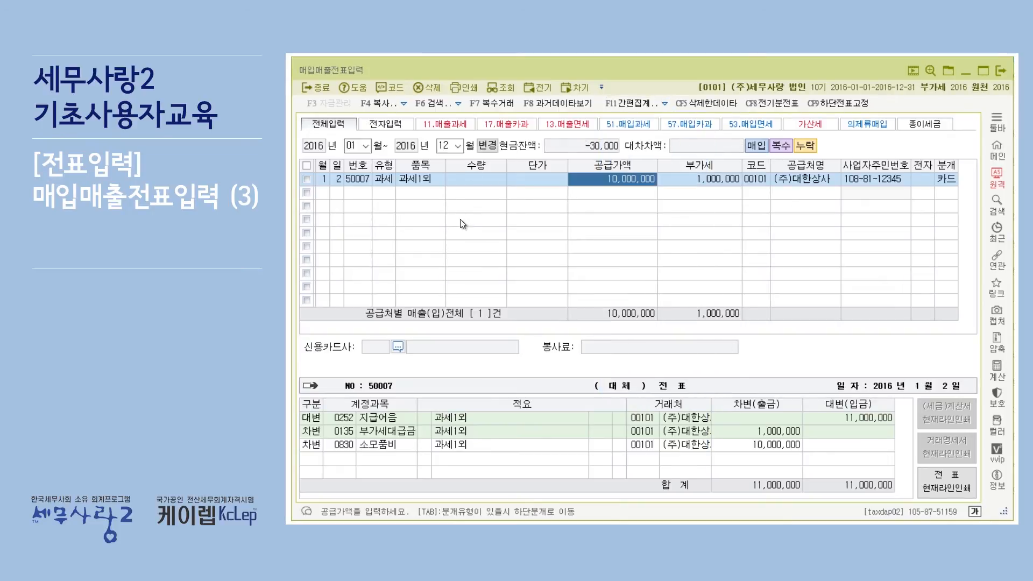
- View the 삭제한데이타 function and the 전기분전표 query period dialog, closing each without running it
left_click(711, 105)
left_click(804, 249)
left_click(791, 108)
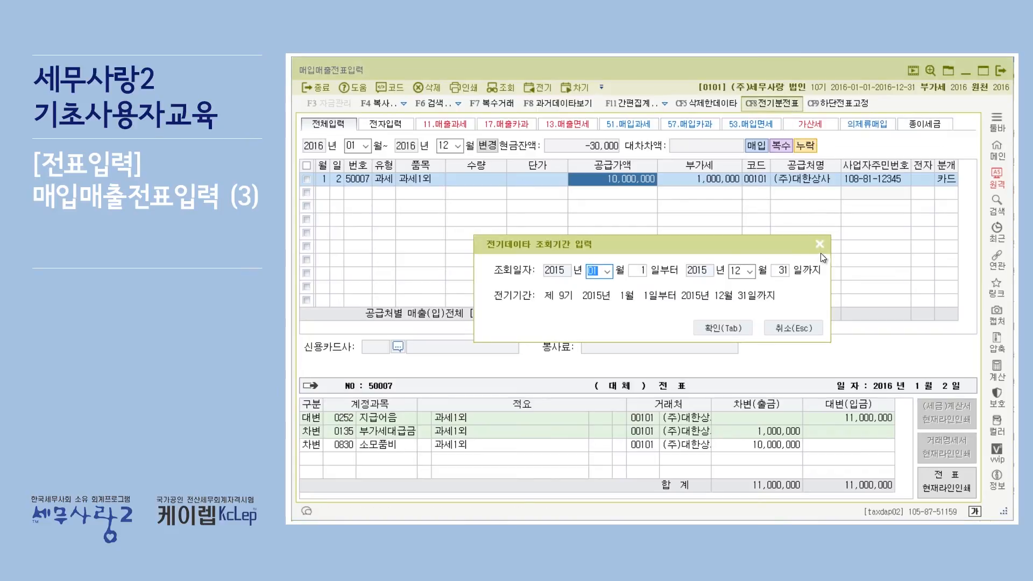
left_click(821, 246)
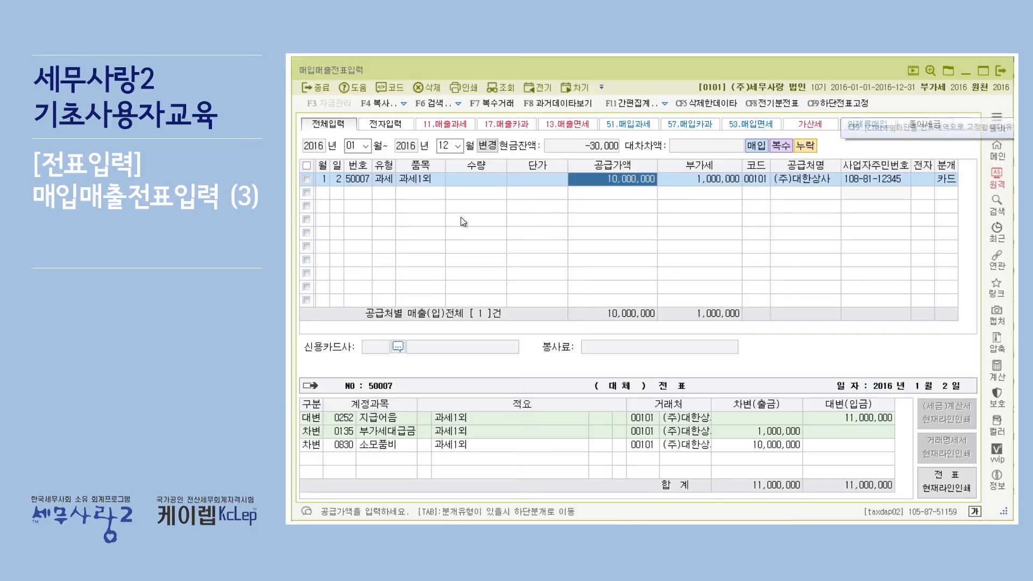
- Move through the 과세1외 voucher's fields from 월 to 분개 to see how the lower pane follows
left_click(331, 179)
left_click(326, 178)
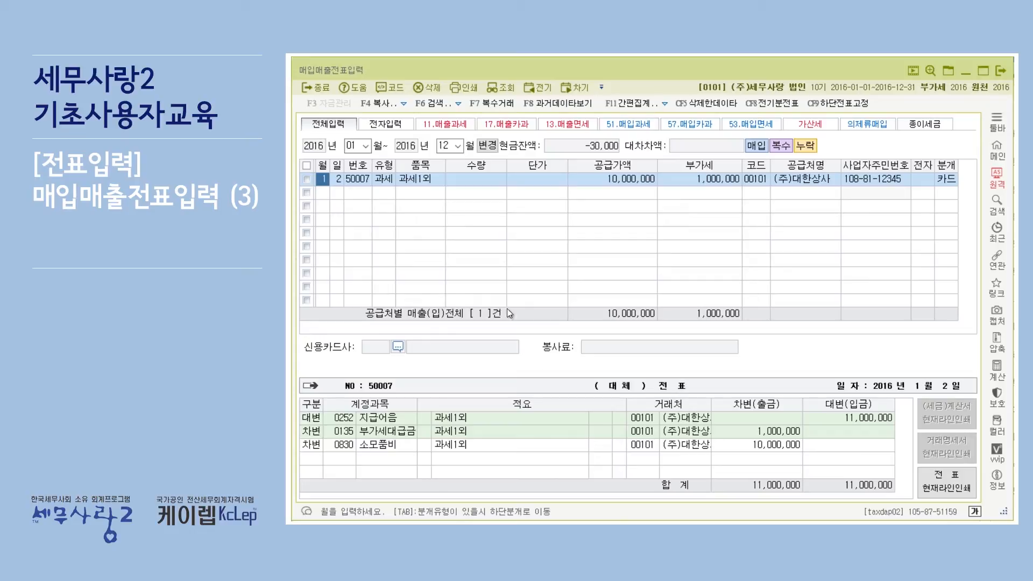
key("Return")
key("Return")
key("Return")
key("Return")
key("Return")
key("Return")
key("Return")
key("Return")
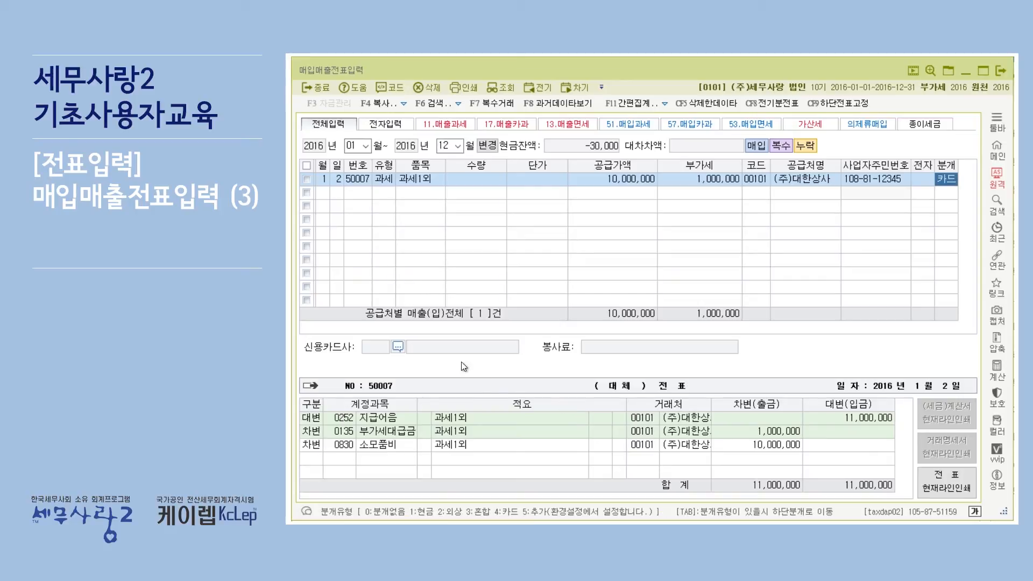
- Step through the 과세1외 voucher again from 월, checking the 복수거래내용 pane at 품목, and continue to 분개
left_click(322, 179)
key("Return")
key("Return")
key("Return")
key("Return")
key("Return")
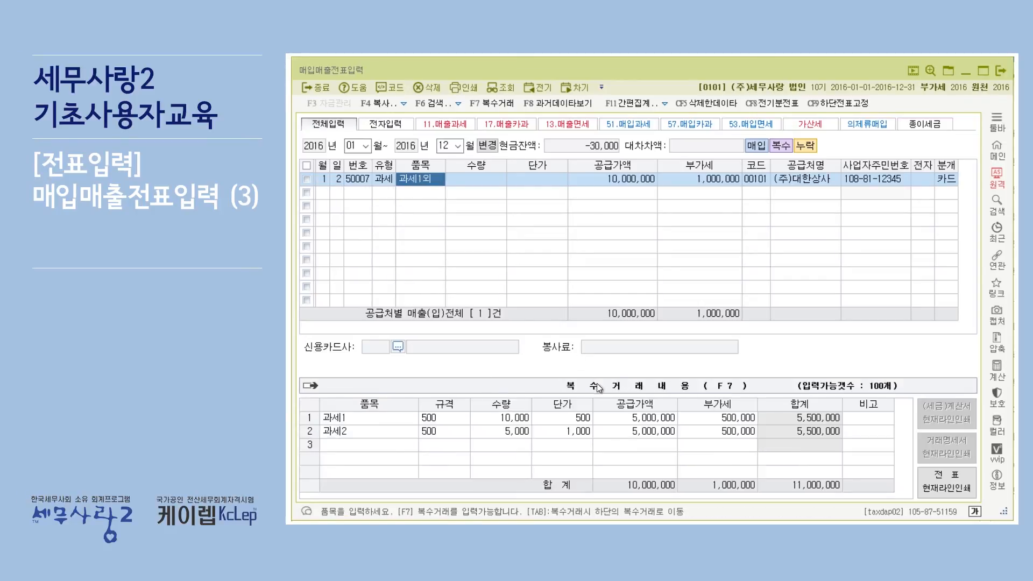
key("Return")
key("Return")
key("Return")
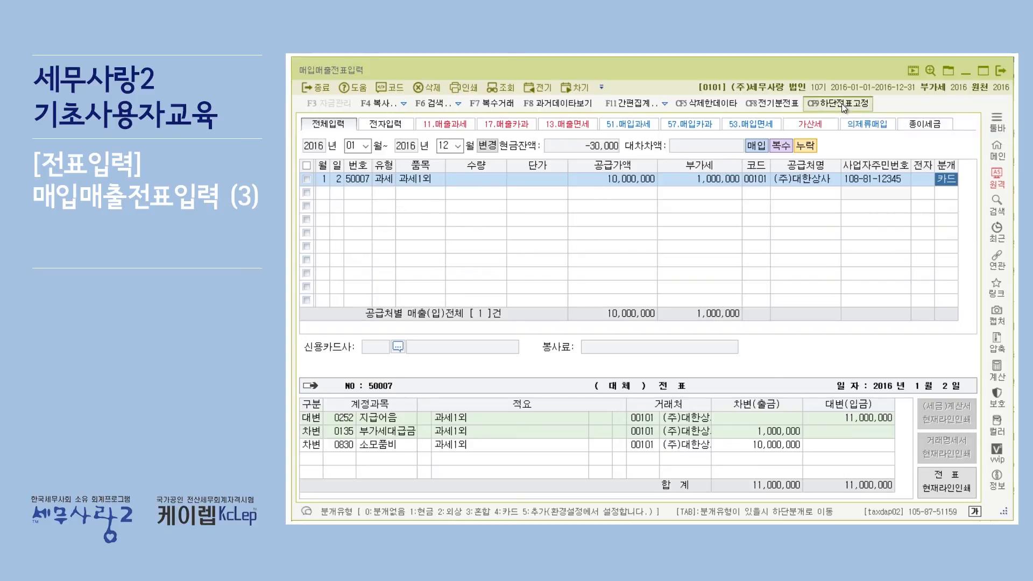
- Turn on 하단전표고정 and move through the voucher's fields from 월 to check the lower journal pane
left_click(326, 180)
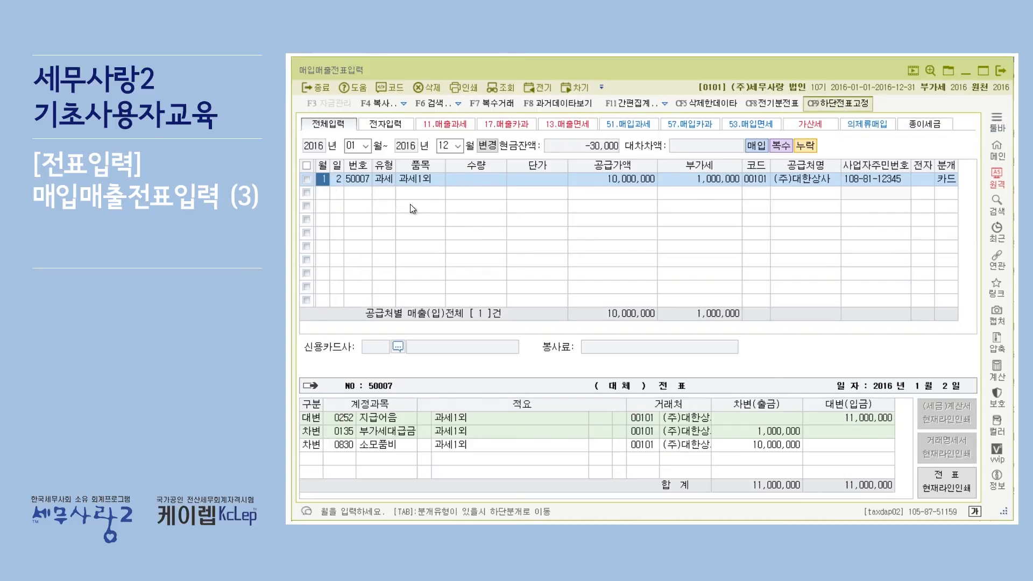
key("Return")
key("Return")
key("Return")
key("Return")
key("Return")
key("Return")
key("Return")
key("Return")
key("Return")
key("Return")
key("Return")
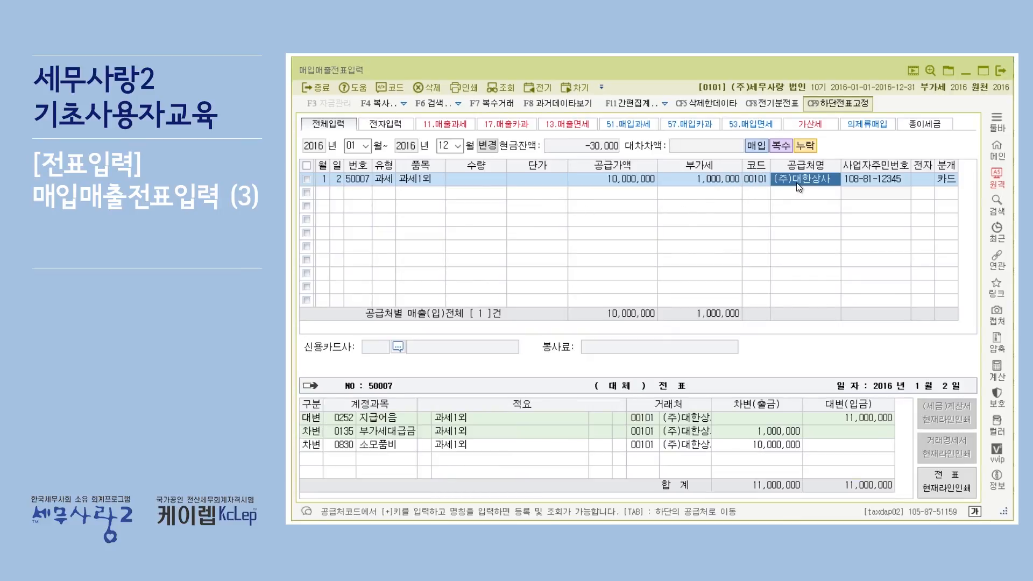
- Move from the voucher's 일 field to 공급가액 with 하단전표고정 on, checking the lower pane
left_click(335, 182)
key("Return")
key("Return")
key("Return")
key("Return")
key("Return")
key("Return")
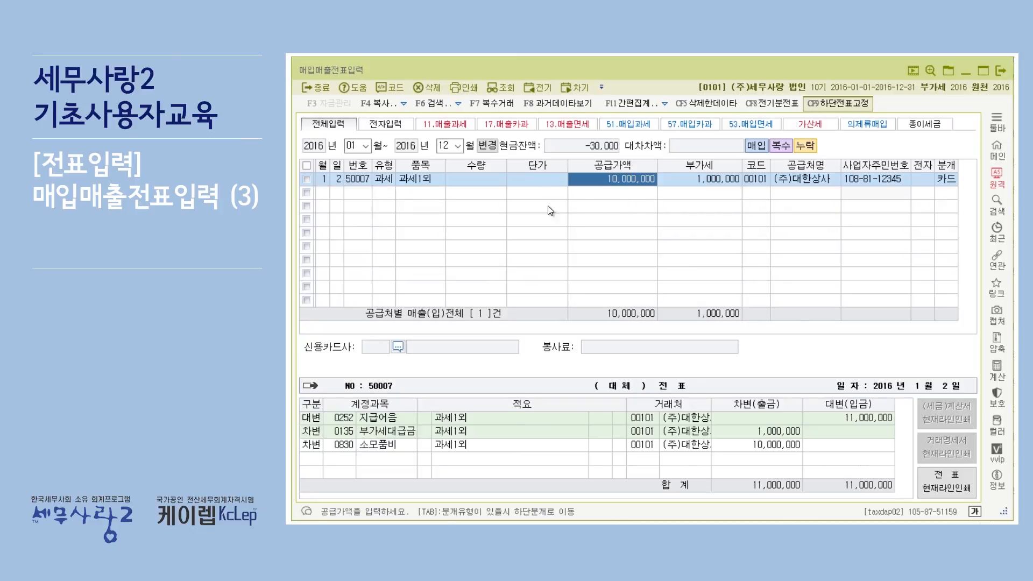
- Check the lower pane at the voucher's 유형 field, and move on from 품목 to 전자
left_click(383, 179)
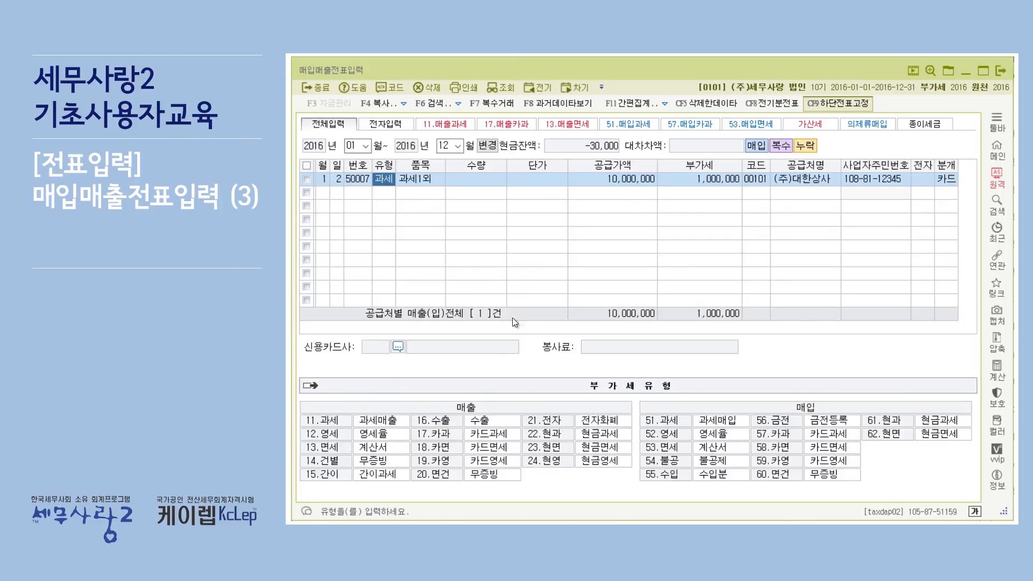
left_click(421, 180)
key("Return")
key("Return")
key("Return")
key("Return")
key("Return")
key("Return")
key("Return")
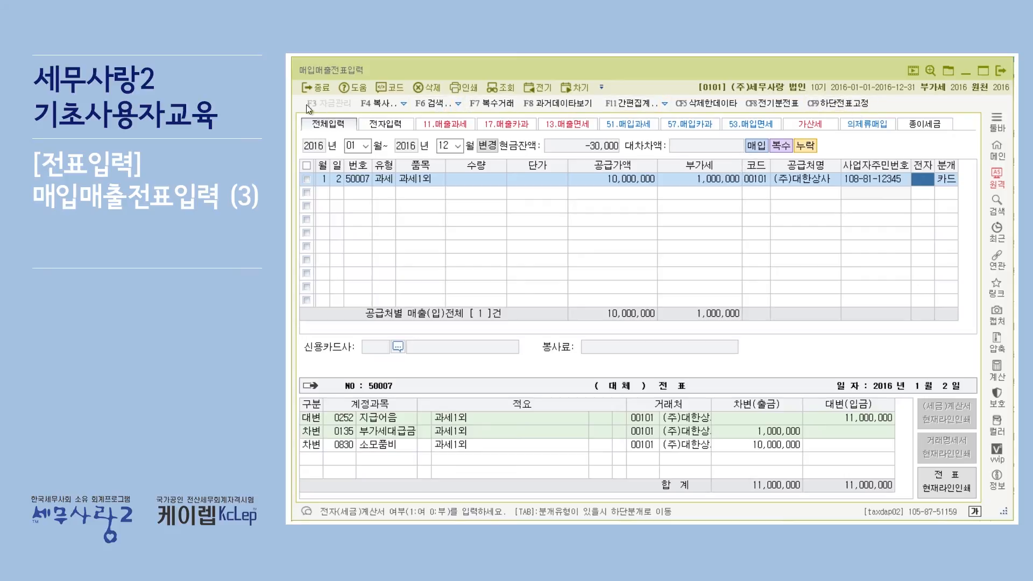
- Examine the full list of voucher entry functions and the 검색 functions, and close the lists
left_click(1000, 123)
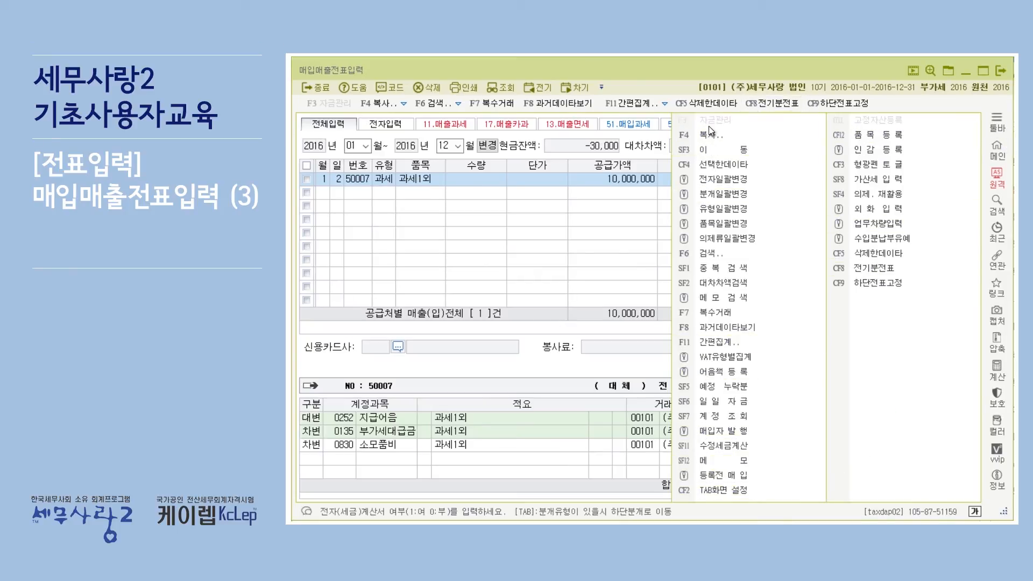
left_click(467, 239)
left_click(461, 105)
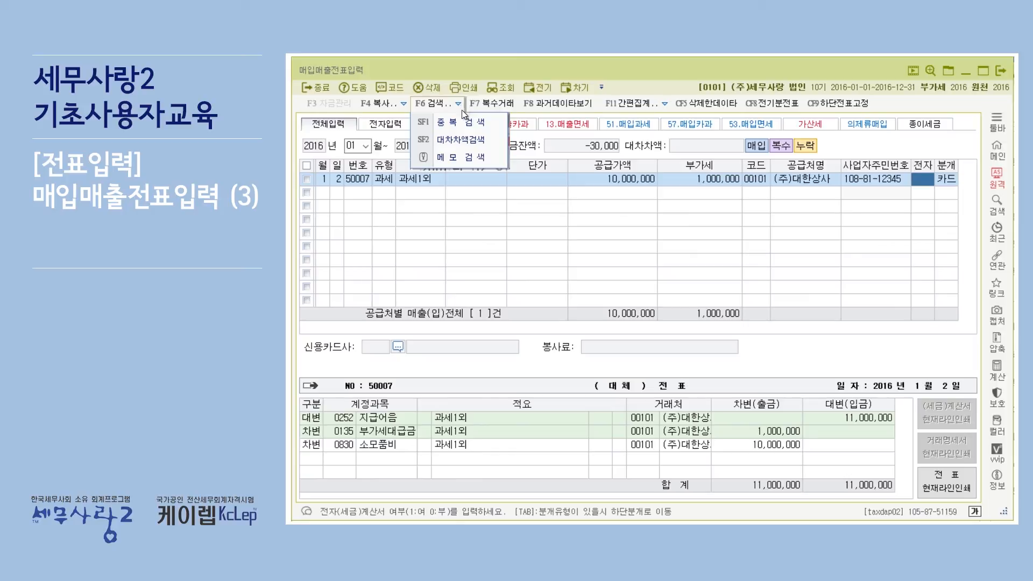
mouse_move(394, 104)
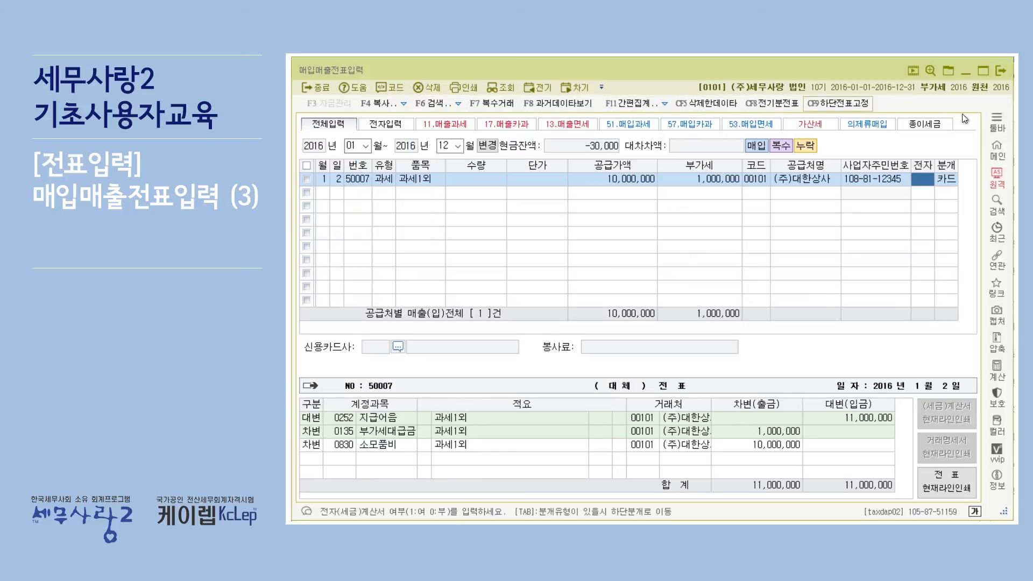
left_click(1004, 118)
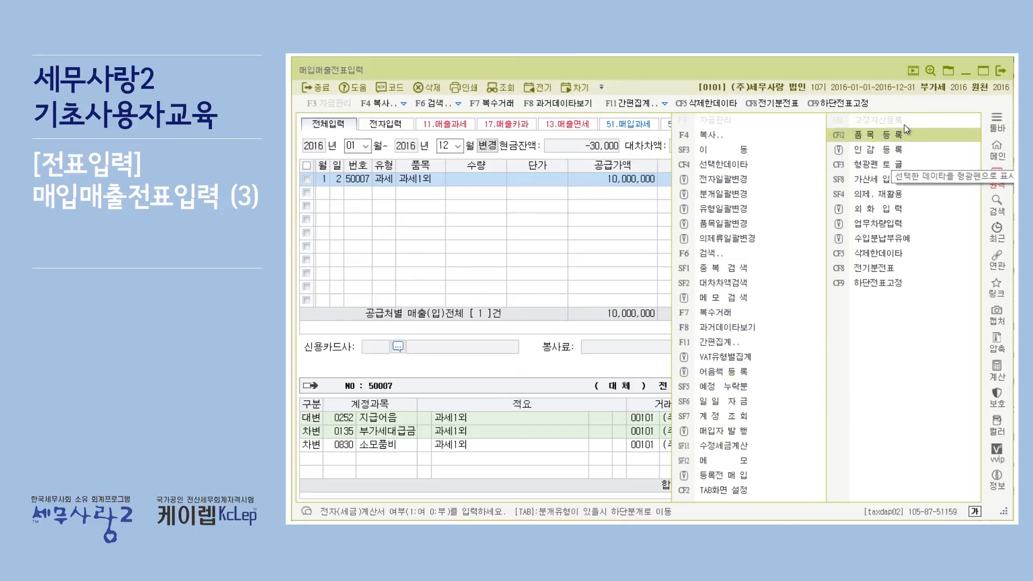
left_click(619, 364)
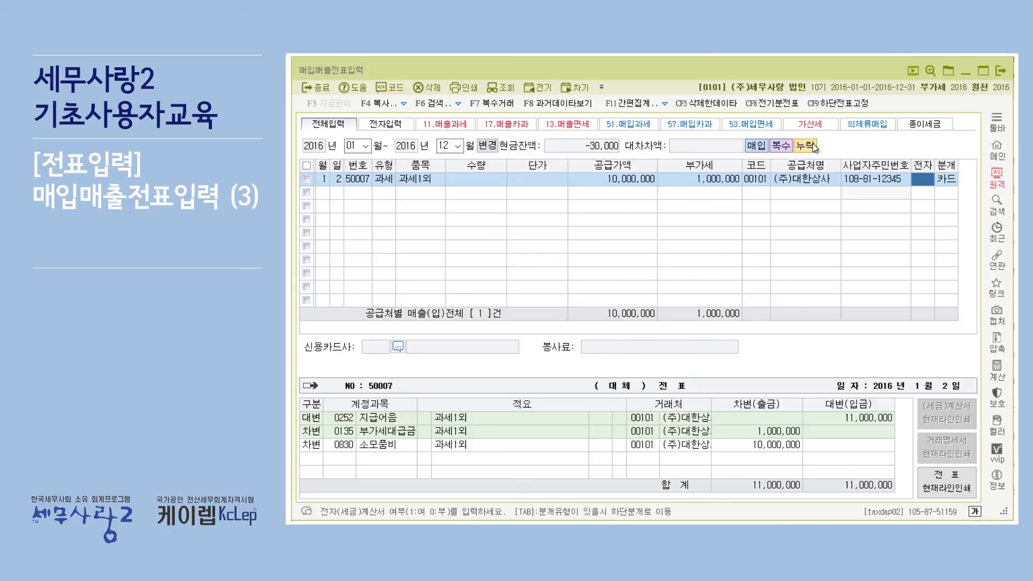